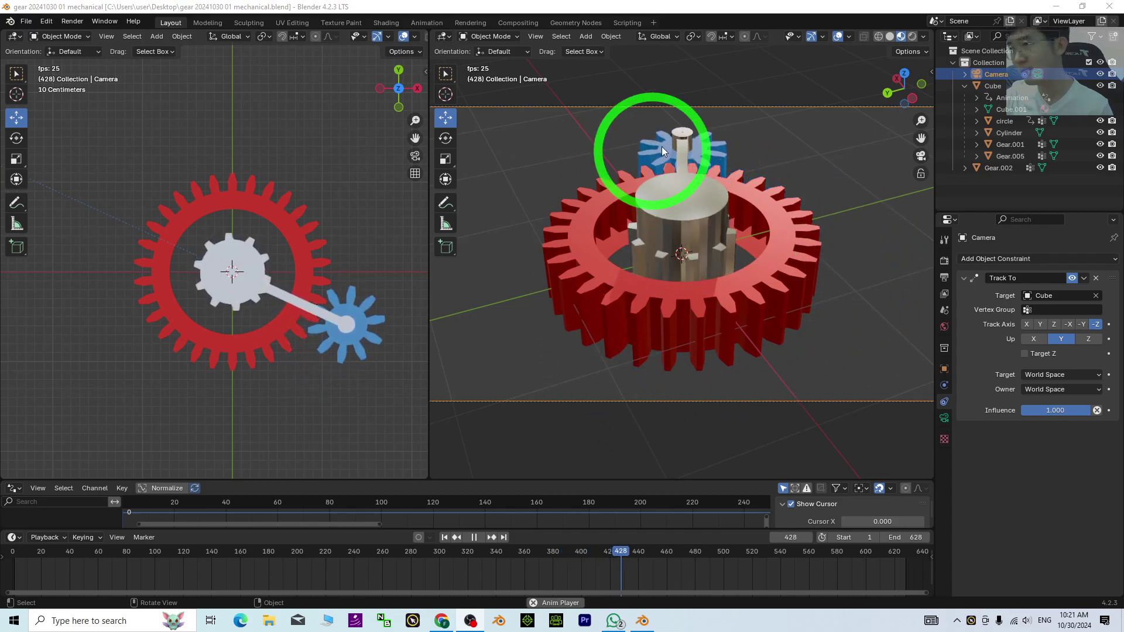
- Orbit the left viewport into perspective while the gear animation plays
{"action": "middle_click_drag", "start_coordinate": [298, 398], "coordinate": [367, 292]}
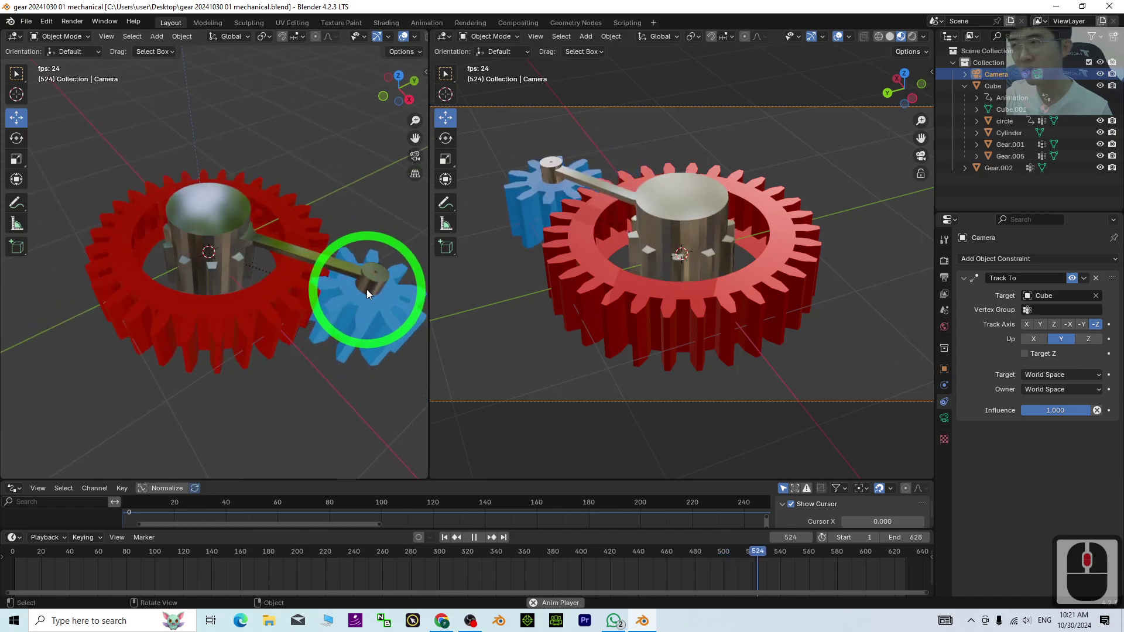
- Stop playback and start a new General file with the default cube, camera and light
{"action": "left_click", "coordinate": [474, 536]}
{"action": "left_click", "coordinate": [27, 21]}
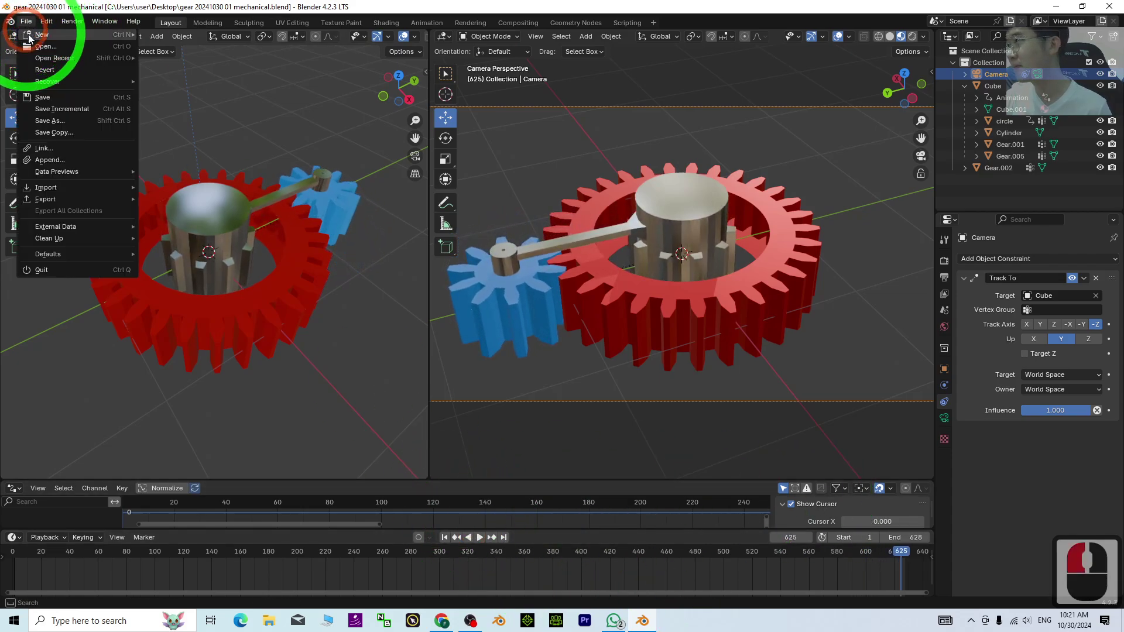
{"action": "mouse_move", "coordinate": [29, 36]}
{"action": "left_click", "coordinate": [178, 36]}
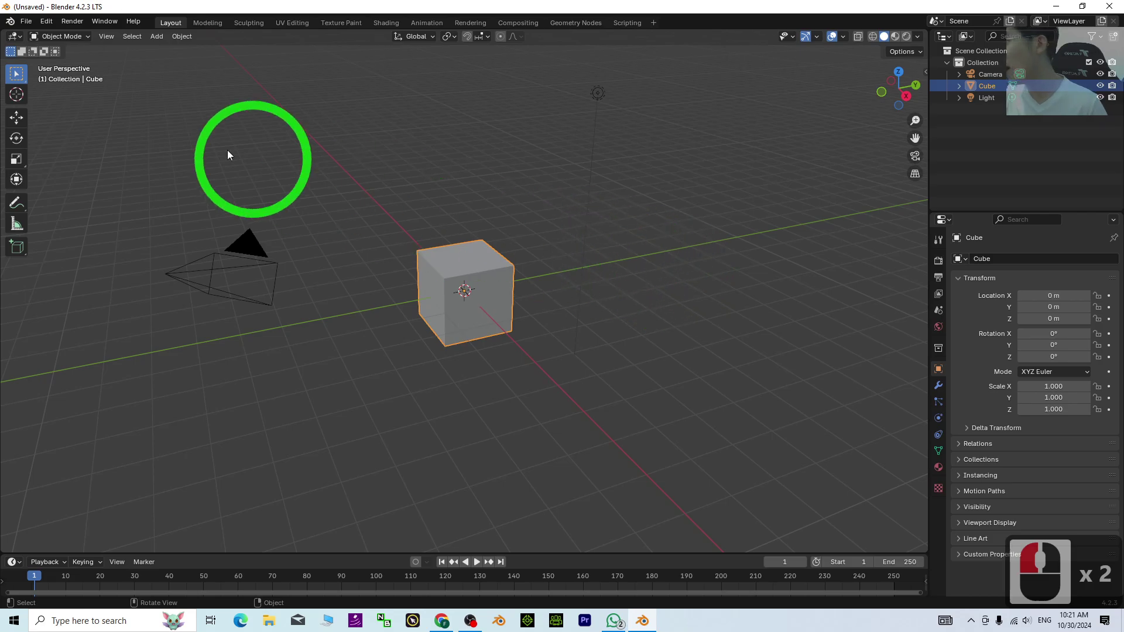
- In Preferences, check the extensions list for Extra Curve Objects and Extra Mesh Objects
{"action": "left_click", "coordinate": [53, 24]}
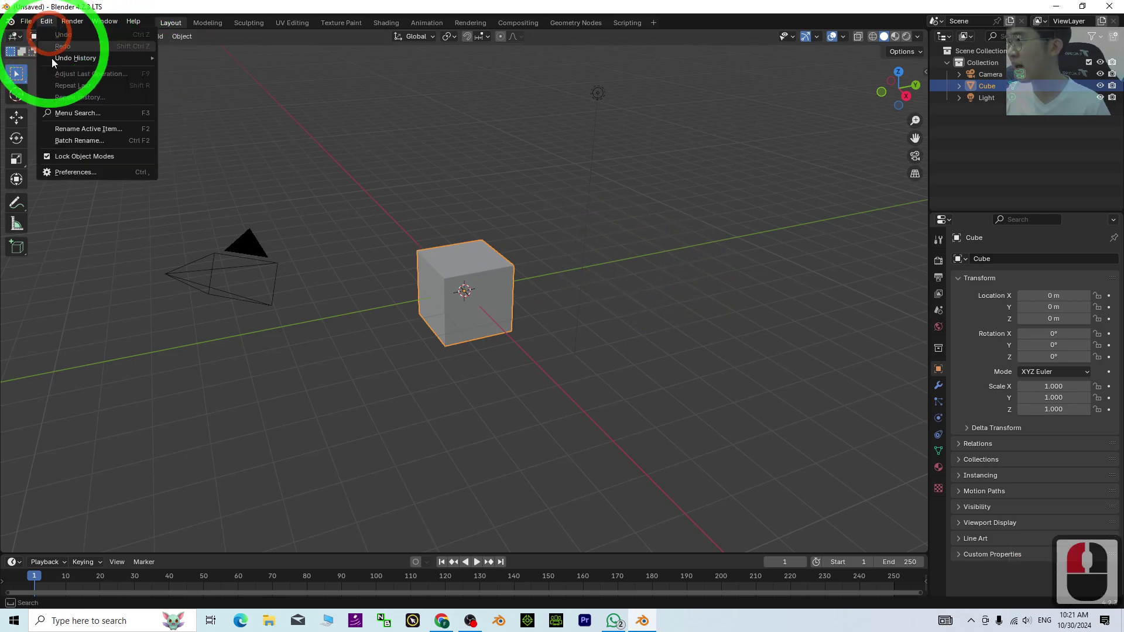
{"action": "left_click", "coordinate": [94, 169]}
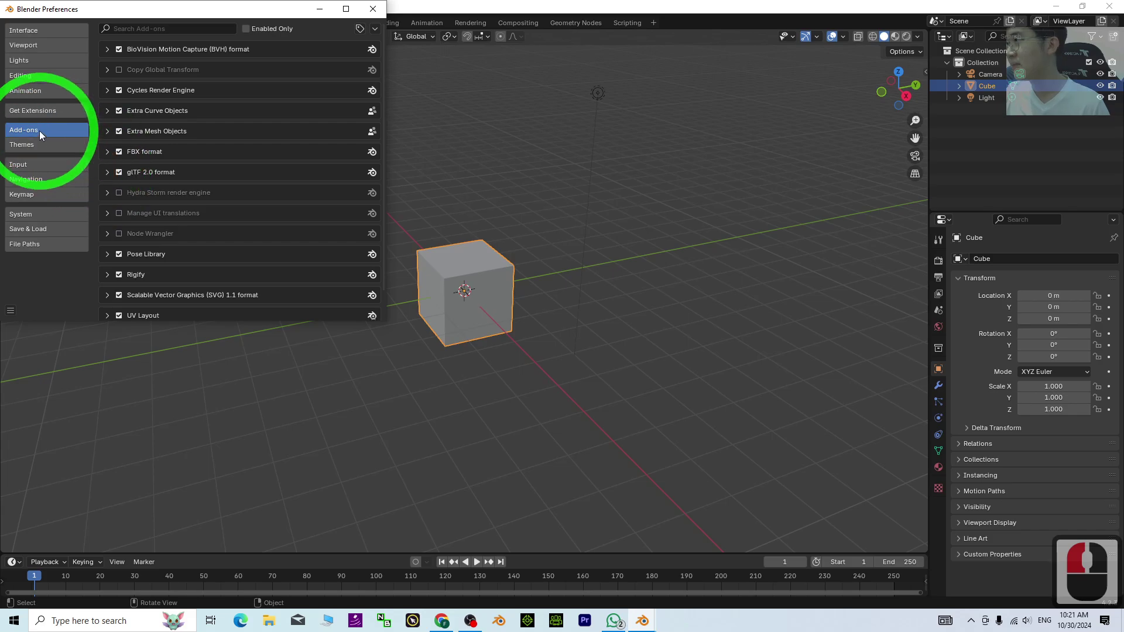
{"action": "double_click", "coordinate": [40, 111]}
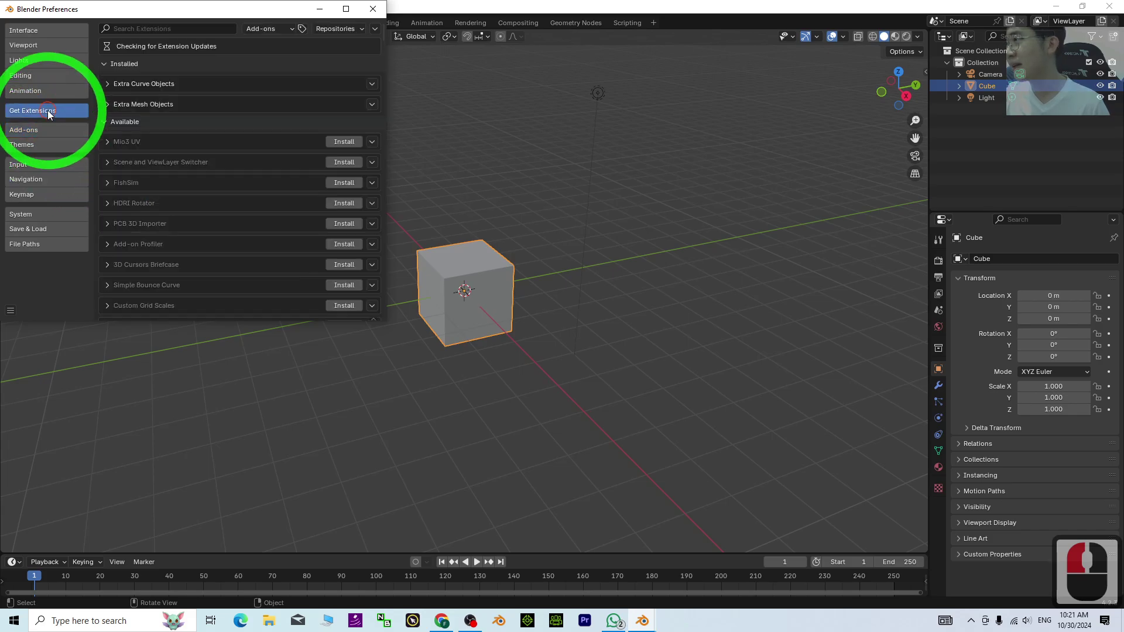
{"action": "left_click", "coordinate": [103, 57]}
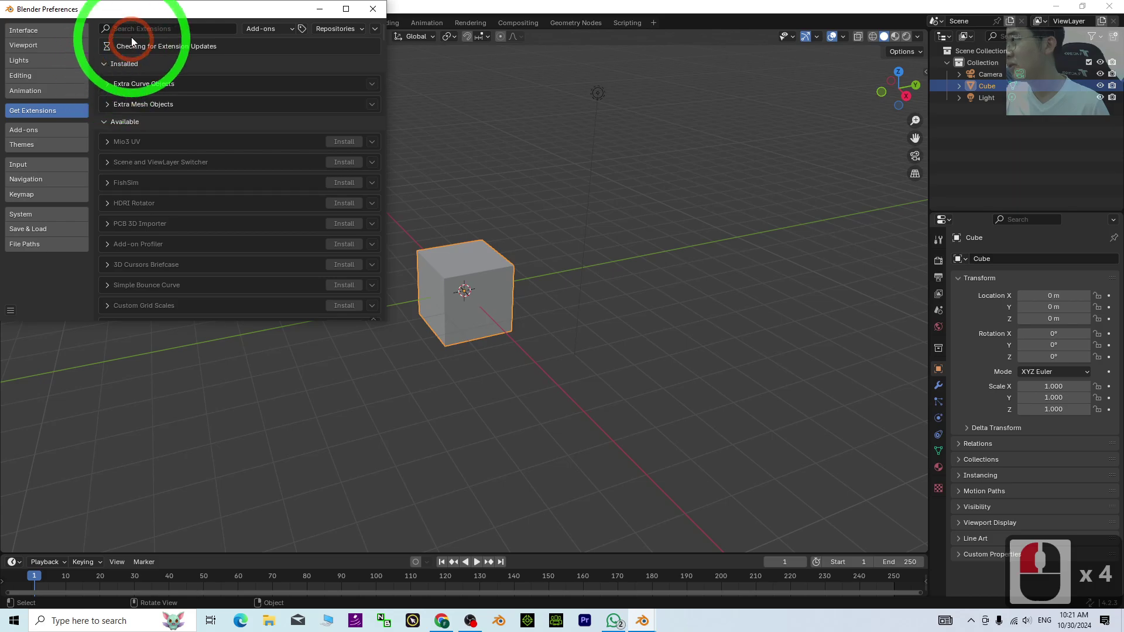
{"action": "left_click", "coordinate": [126, 69]}
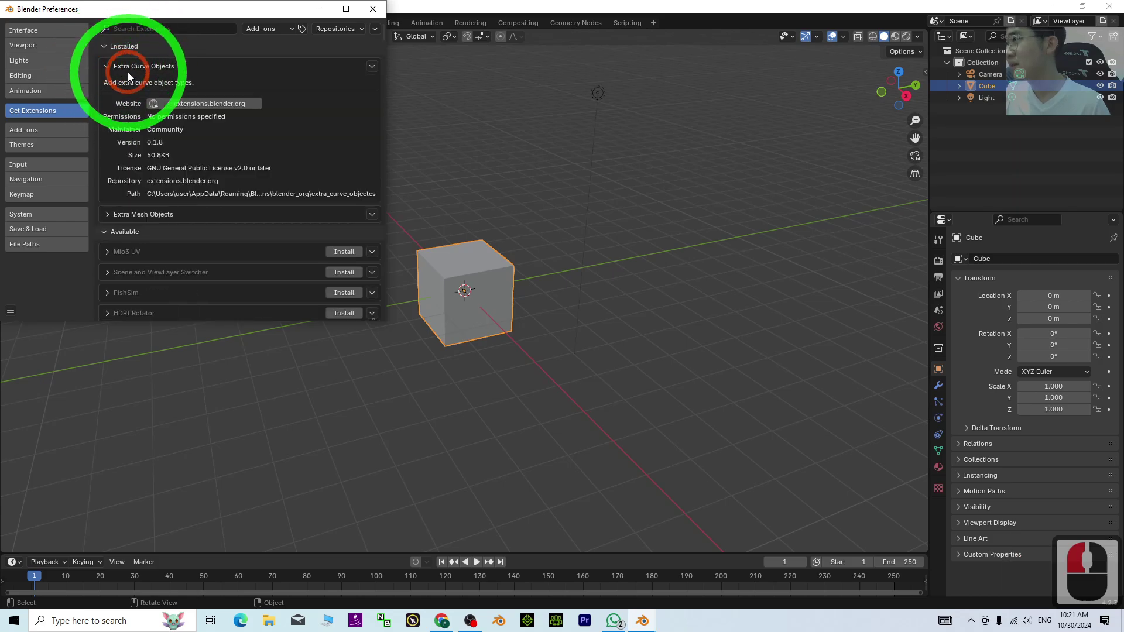
{"action": "left_click", "coordinate": [125, 69]}
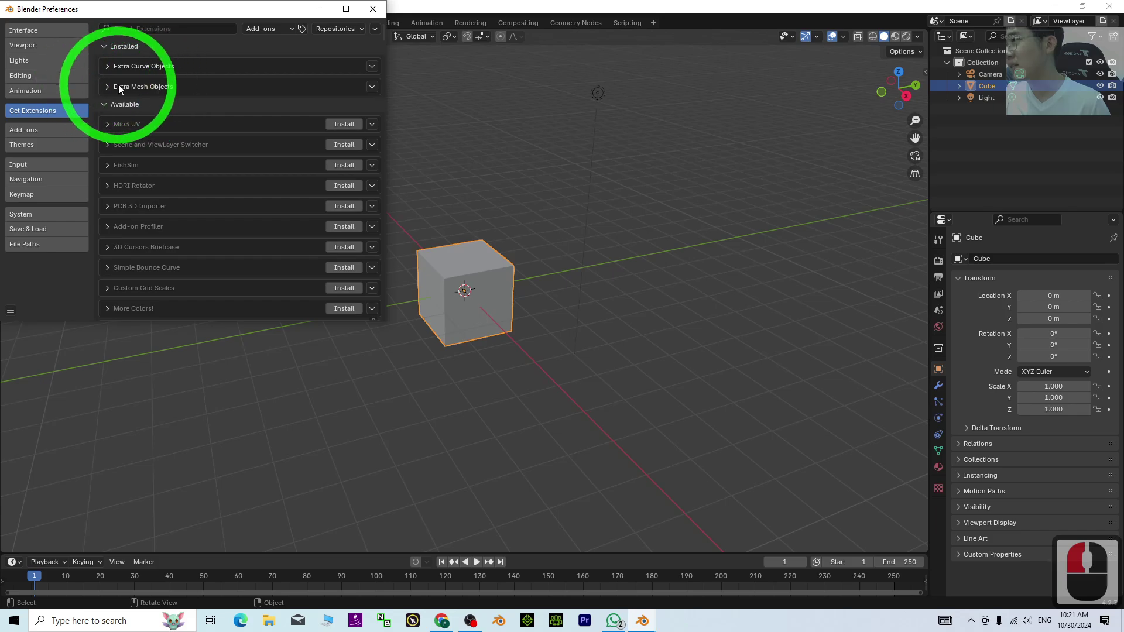
{"action": "left_click", "coordinate": [106, 89]}
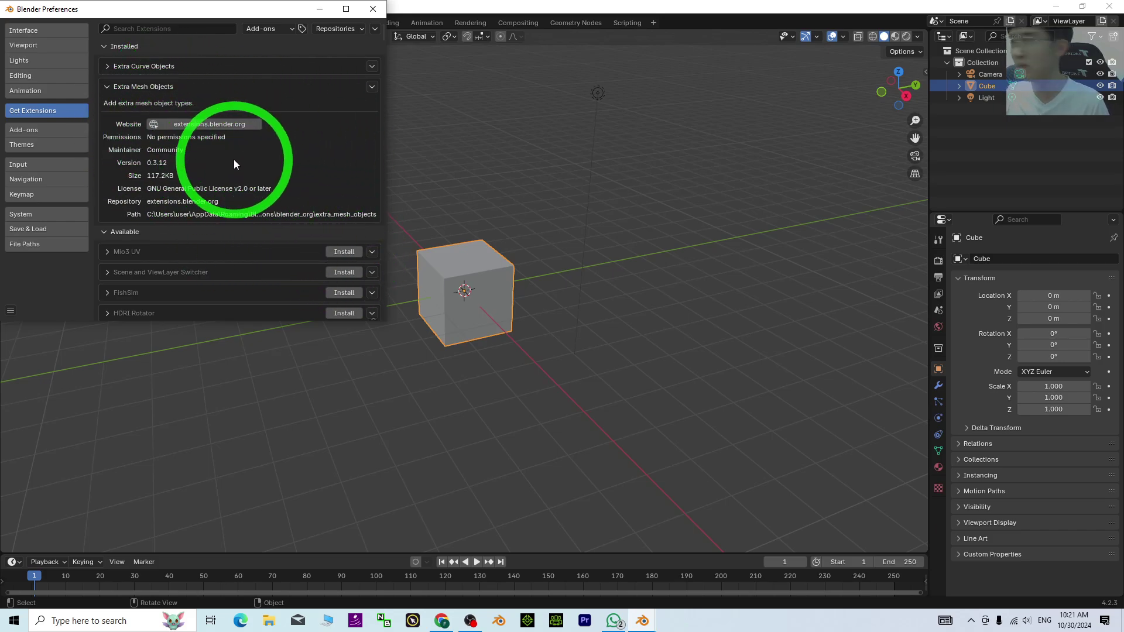
- Filter the installed add-ons by 'ext' and enable Extra Mesh Objects
{"action": "left_click", "coordinate": [45, 127]}
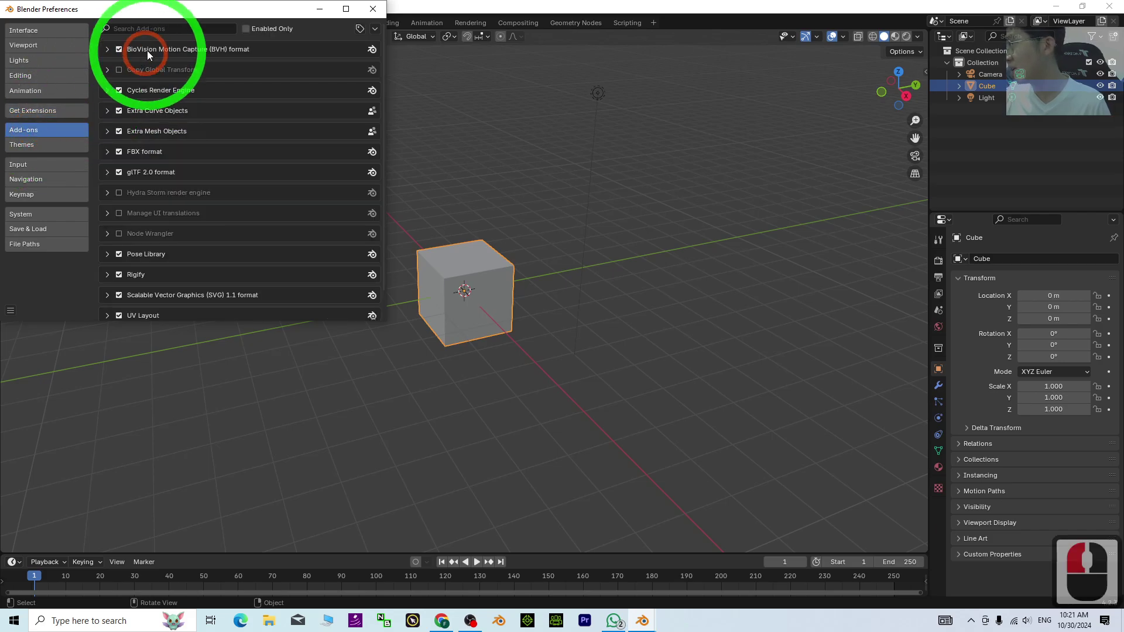
{"action": "left_click", "coordinate": [146, 28]}
{"action": "type", "text": "extra"}
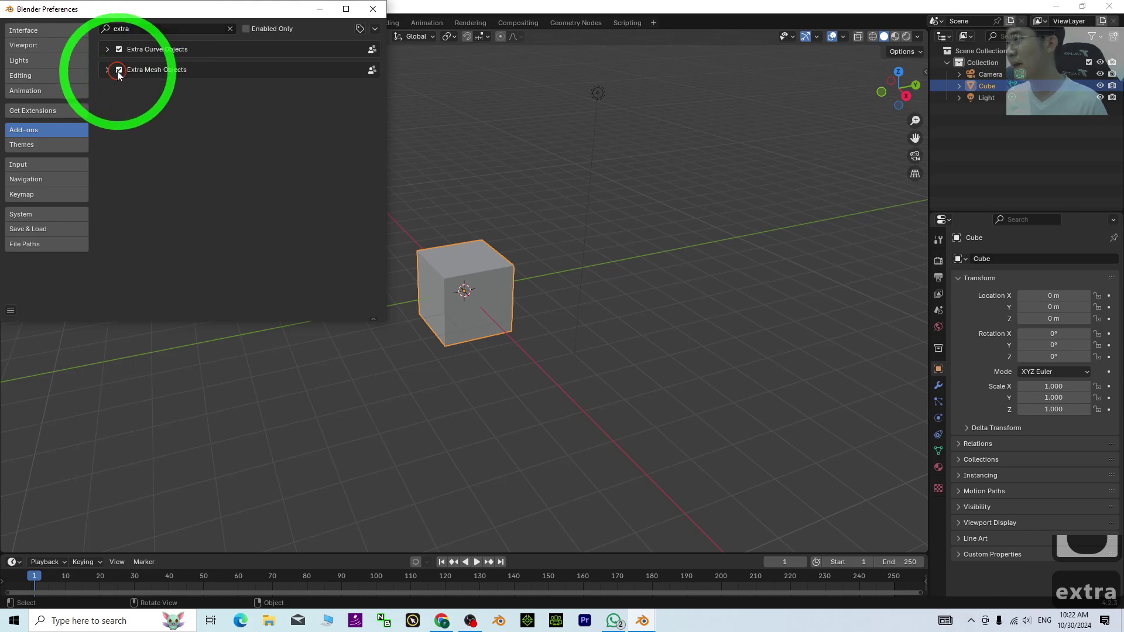
{"action": "left_click", "coordinate": [119, 70]}
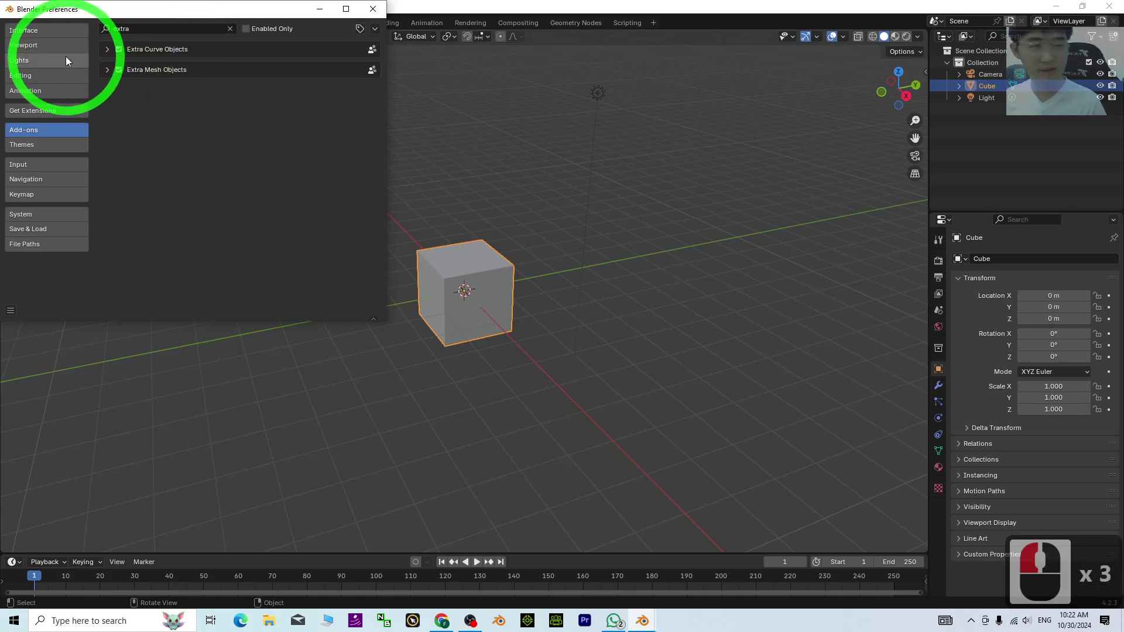
{"action": "left_click", "coordinate": [373, 9]}
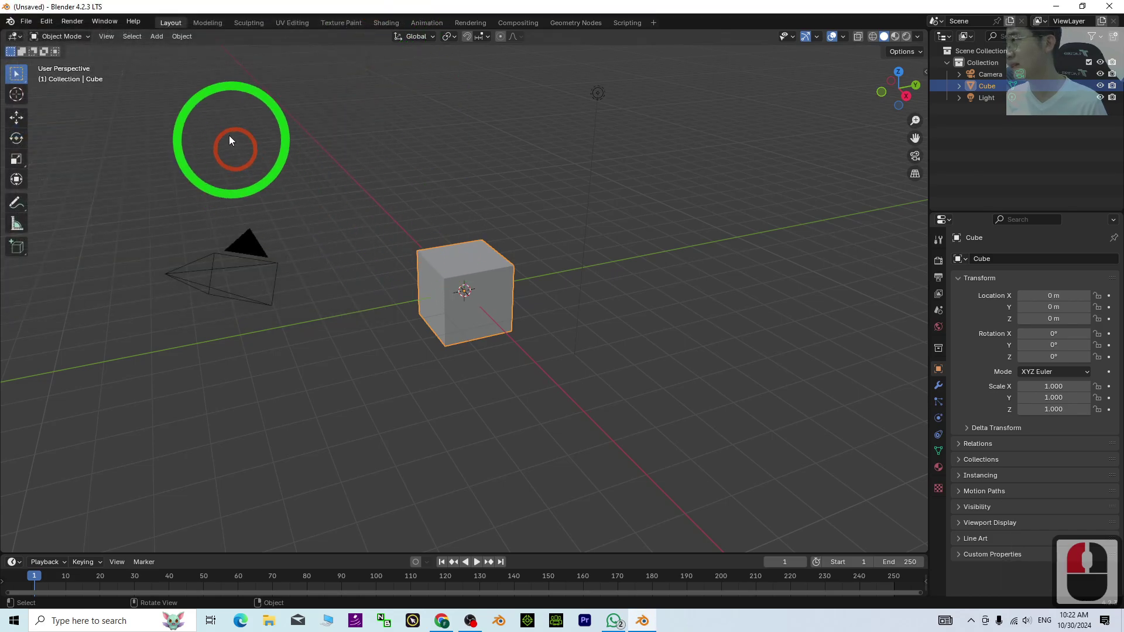
{"action": "left_click", "coordinate": [153, 37]}
{"action": "left_click", "coordinate": [173, 50]}
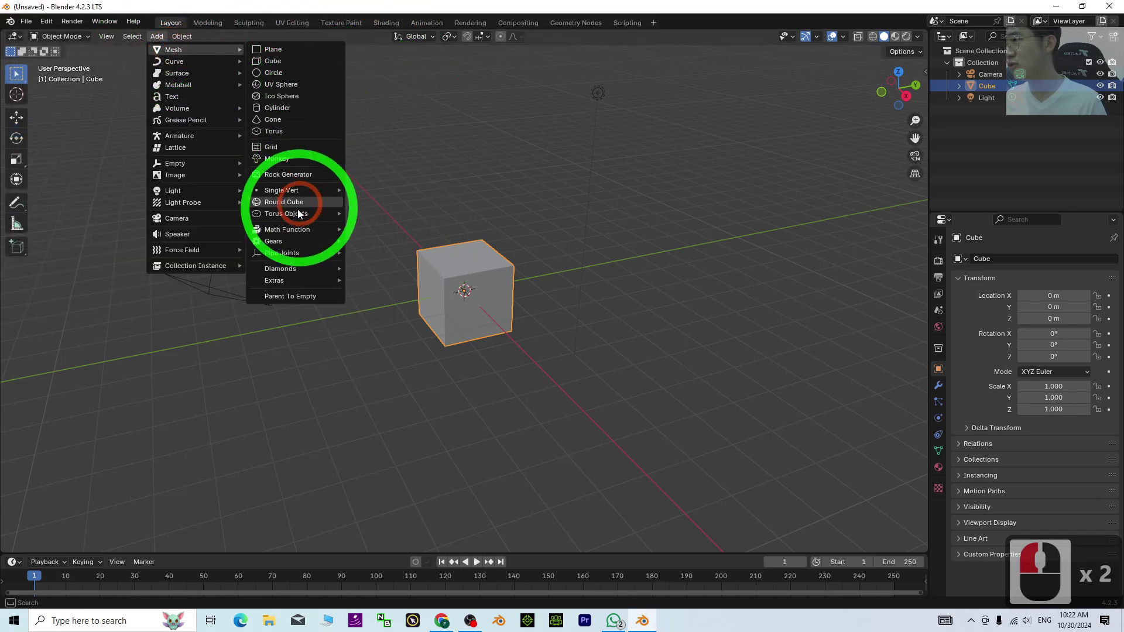
{"action": "mouse_move", "coordinate": [288, 263]}
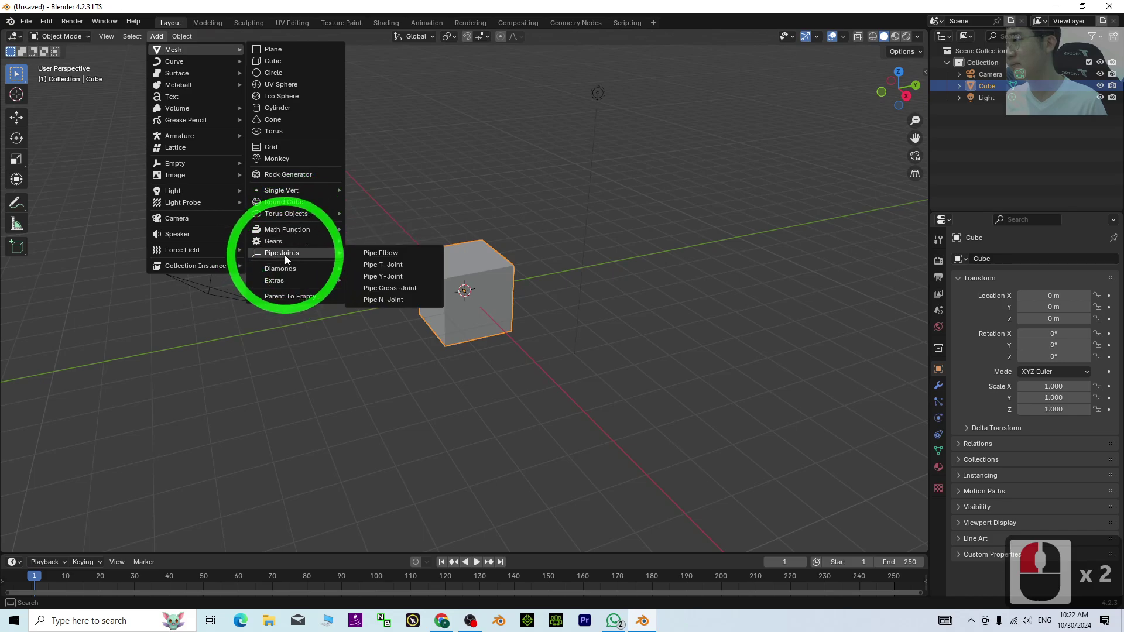
{"action": "left_click", "coordinate": [295, 243]}
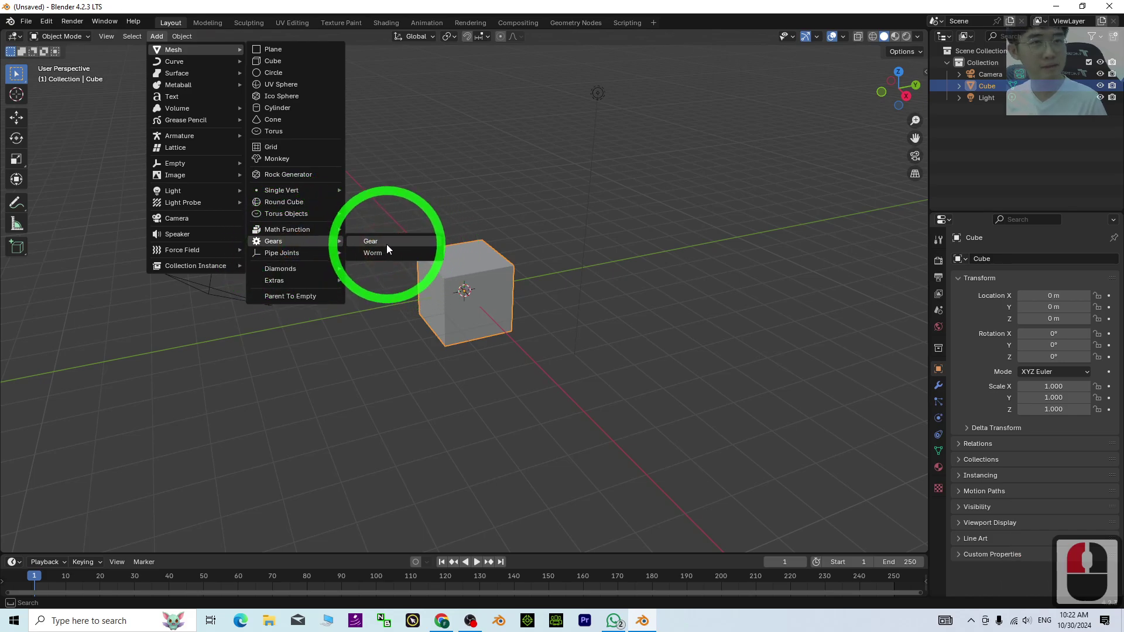
{"action": "left_click", "coordinate": [240, 269]}
{"action": "left_click", "coordinate": [713, 298]}
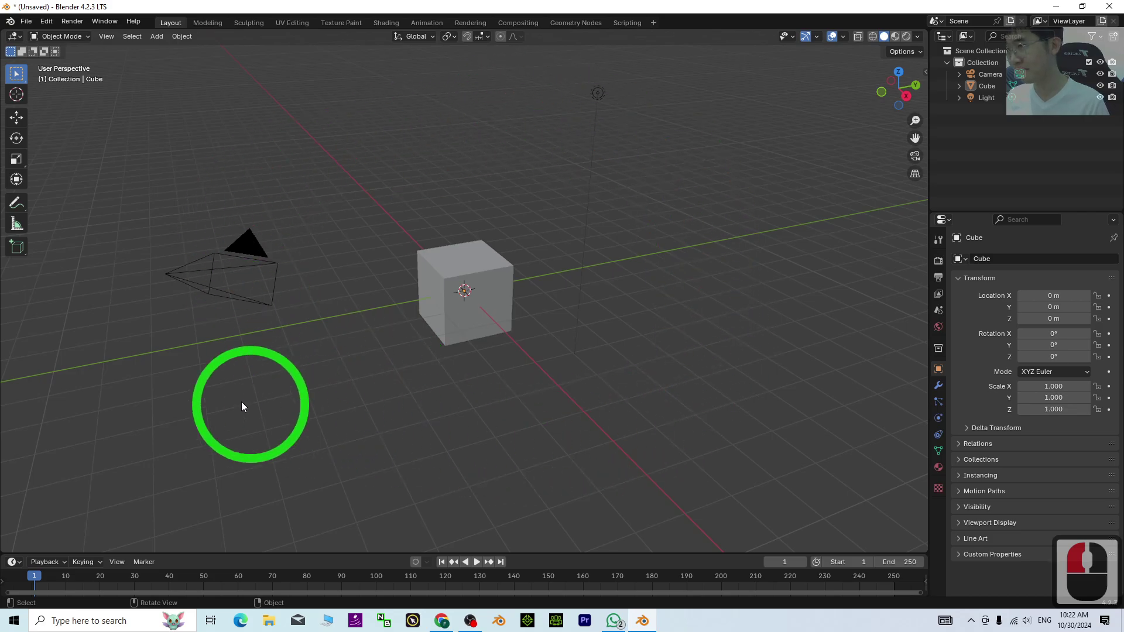
{"action": "left_click", "coordinate": [577, 251]}
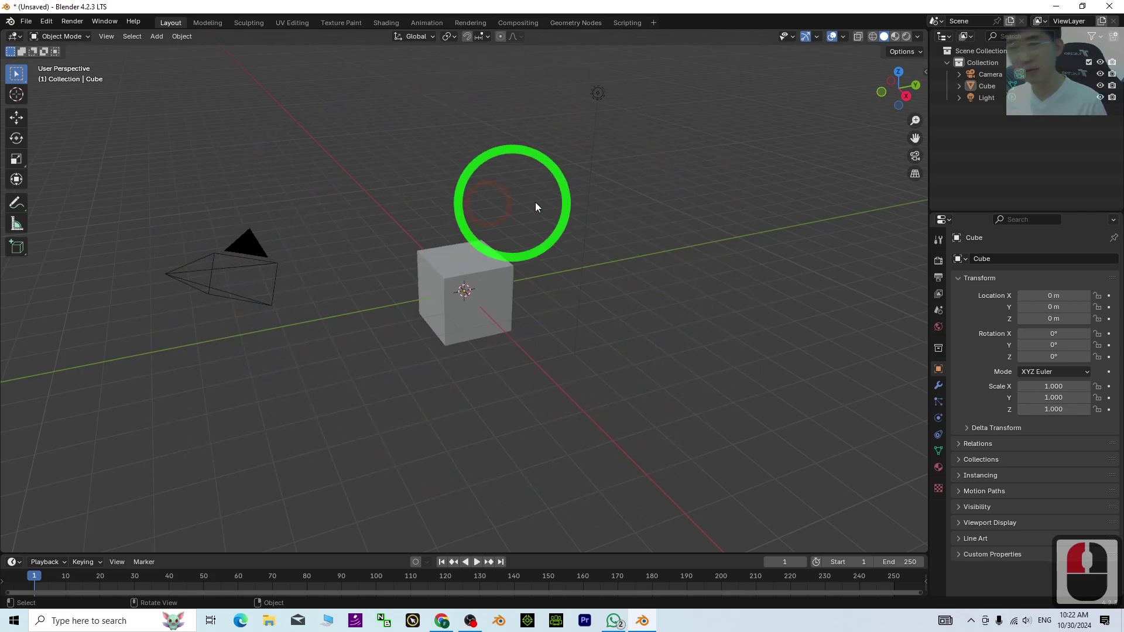
- Select all objects with A and delete the cube, camera and light
{"action": "left_click", "coordinate": [446, 269]}
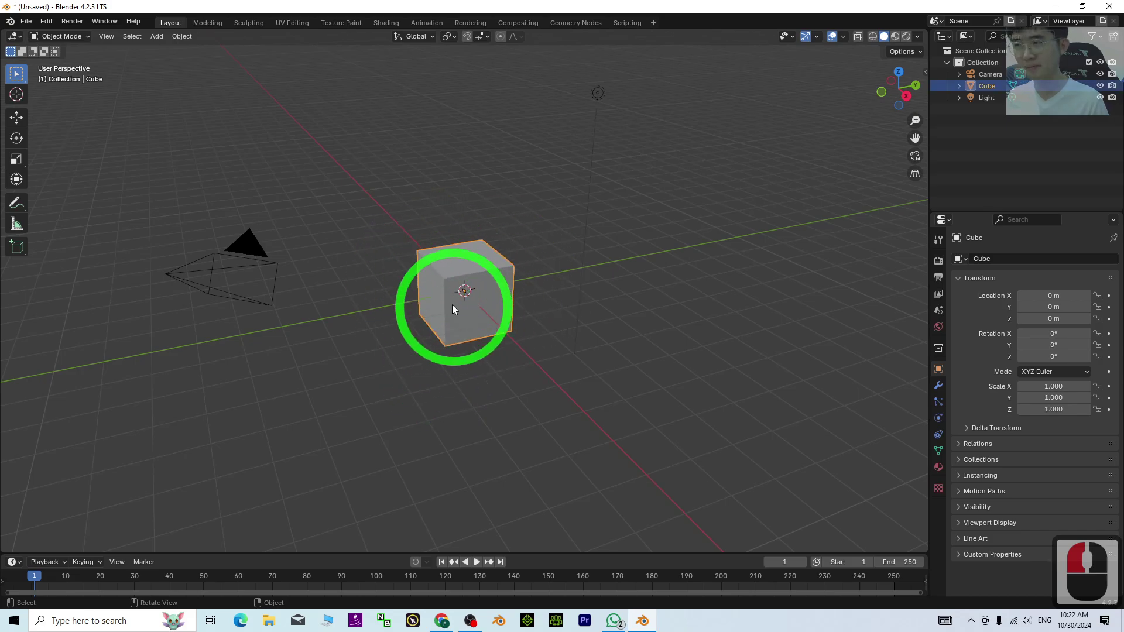
{"action": "left_click", "coordinate": [416, 354]}
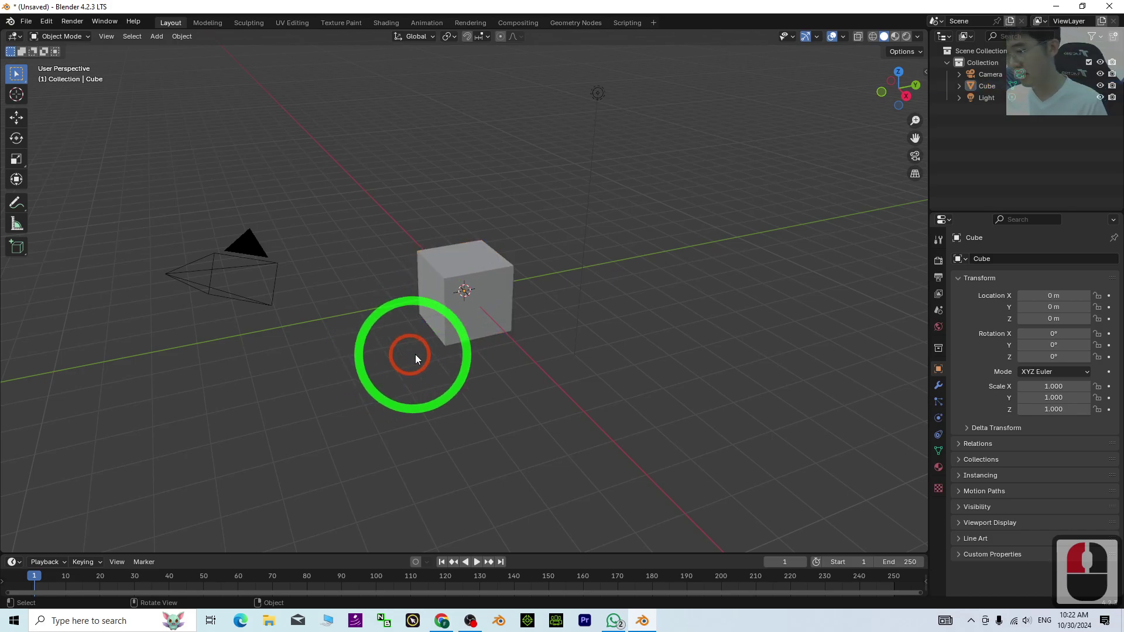
{"action": "key", "text": "a"}
{"action": "key", "text": "Delete"}
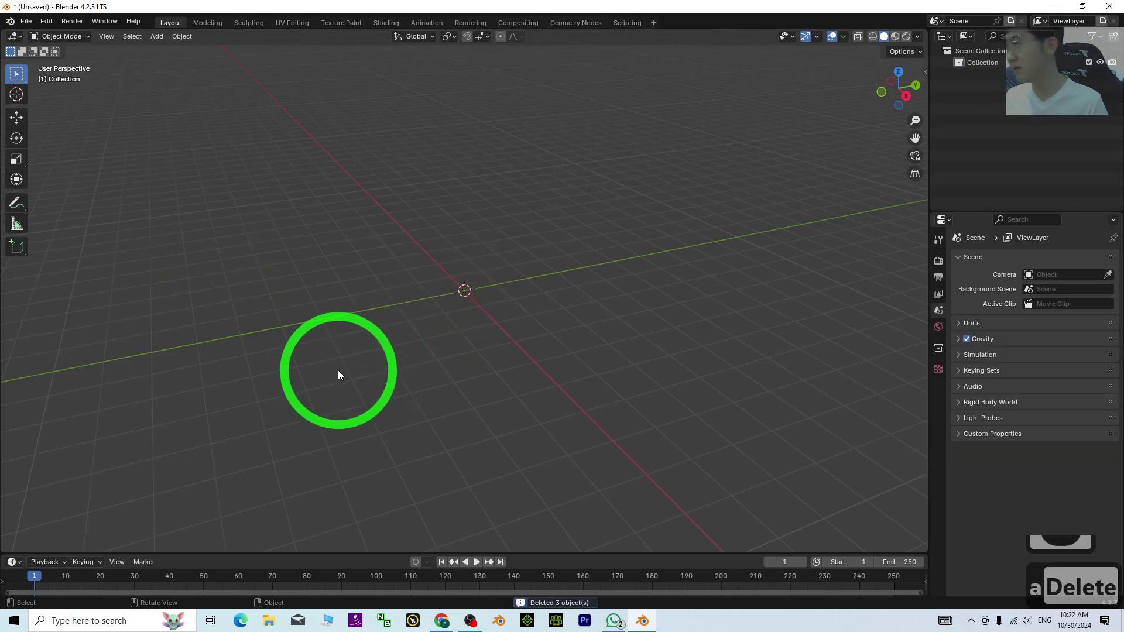
{"action": "left_click", "coordinate": [174, 39]}
- Add a Gear mesh from Add > Mesh > Gears at the scene centre
{"action": "left_click", "coordinate": [156, 36]}
{"action": "left_click", "coordinate": [157, 36]}
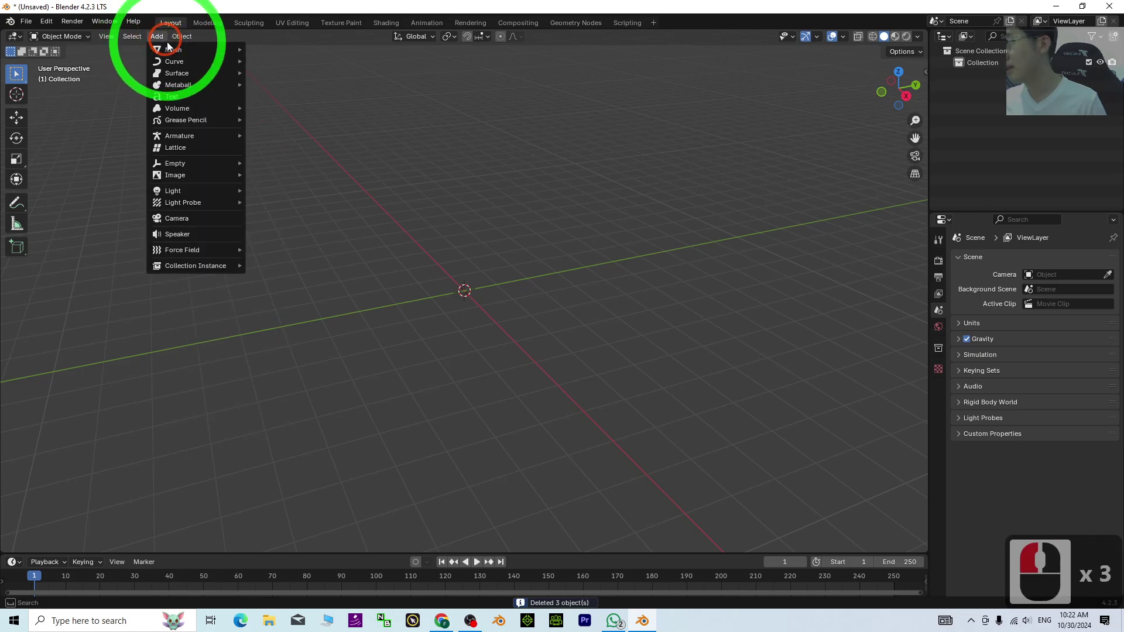
{"action": "left_click", "coordinate": [173, 50]}
{"action": "mouse_move", "coordinate": [286, 240]}
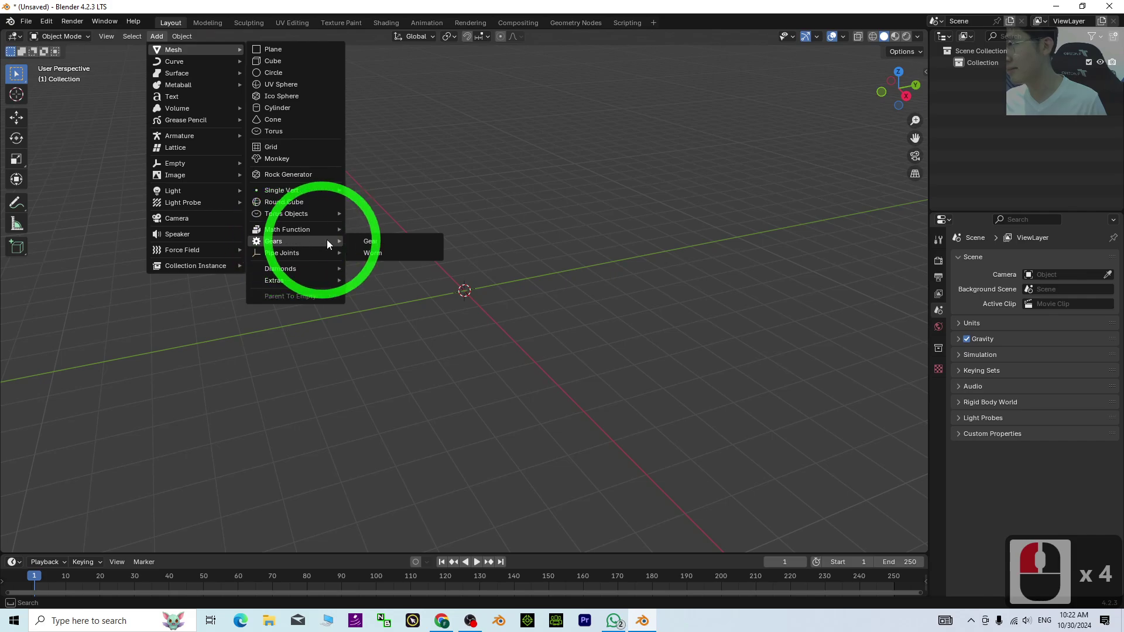
{"action": "left_click", "coordinate": [384, 241]}
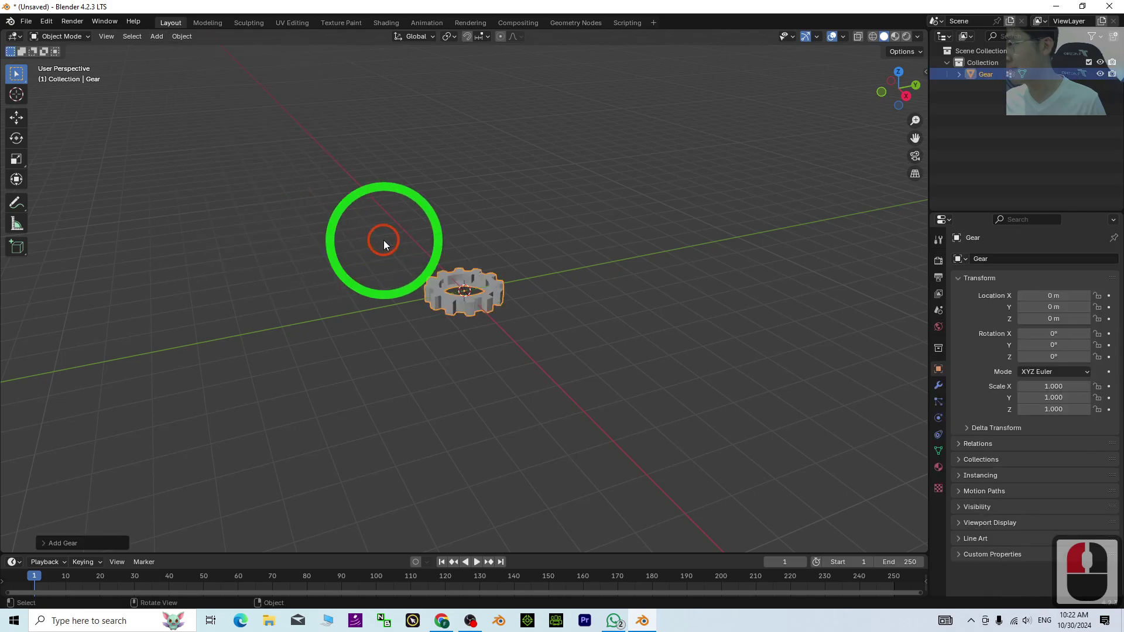
- Set the gear's radius to 3 m with 30 teeth, and view it from above
{"action": "left_click", "coordinate": [62, 542]}
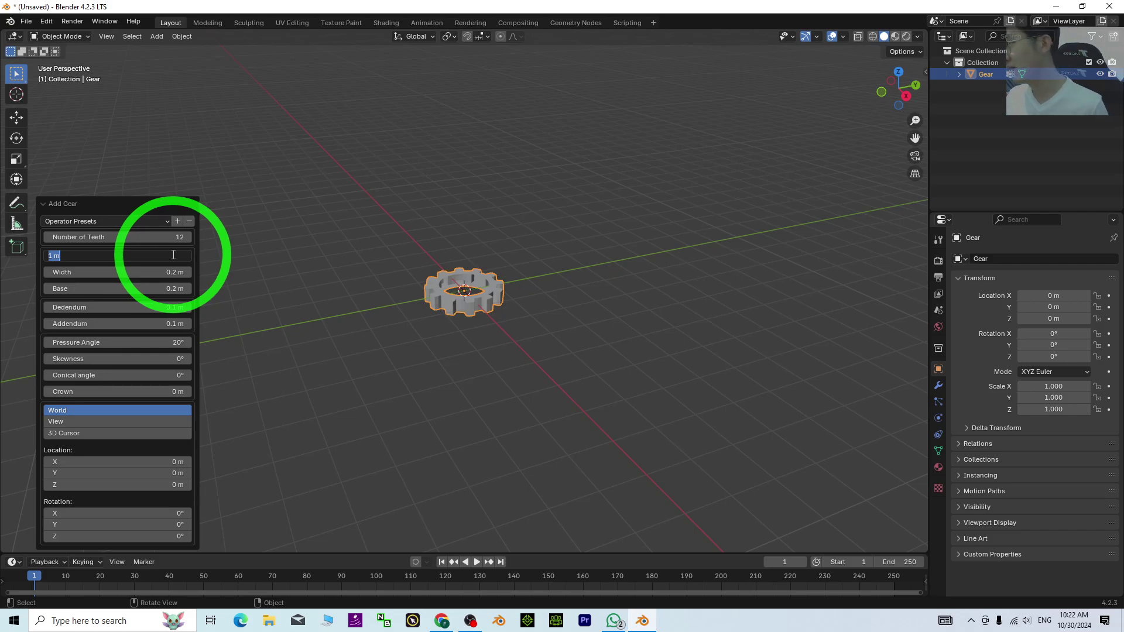
{"action": "type", "text": "0"}
{"action": "key", "text": "Return"}
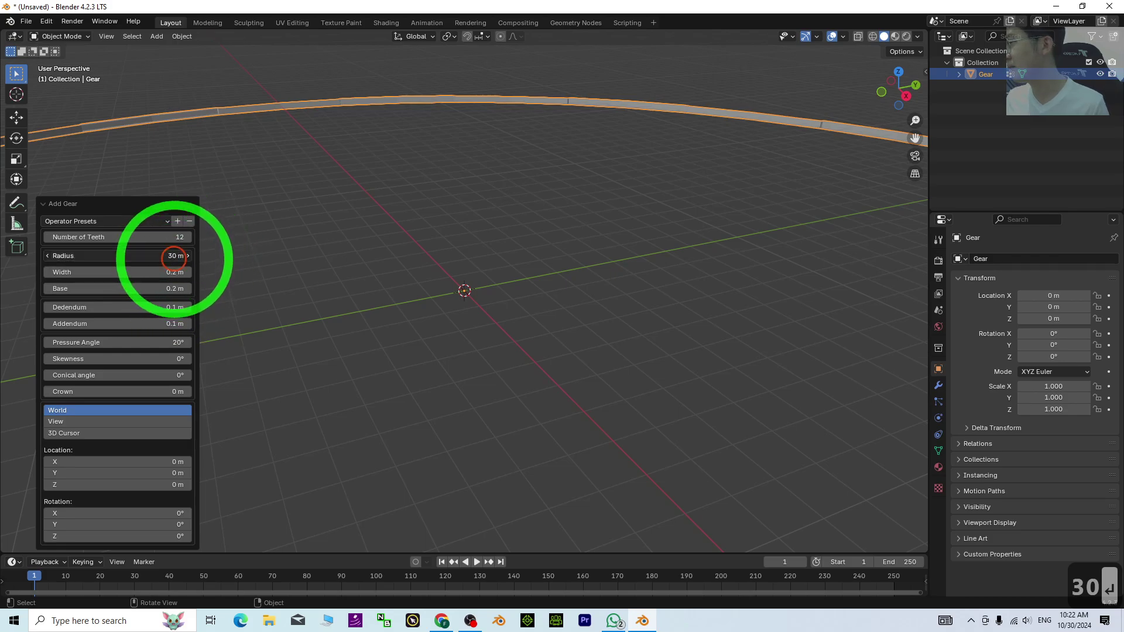
{"action": "double_click", "coordinate": [175, 256]}
{"action": "type", "text": "3"}
{"action": "key", "text": "Return"}
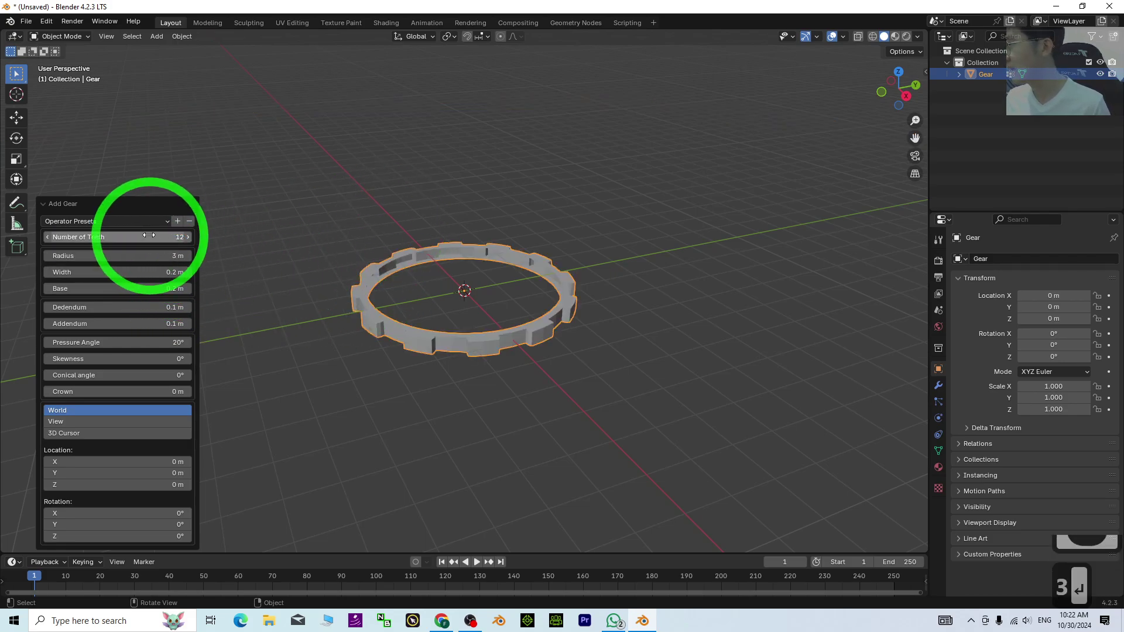
{"action": "double_click", "coordinate": [164, 237]}
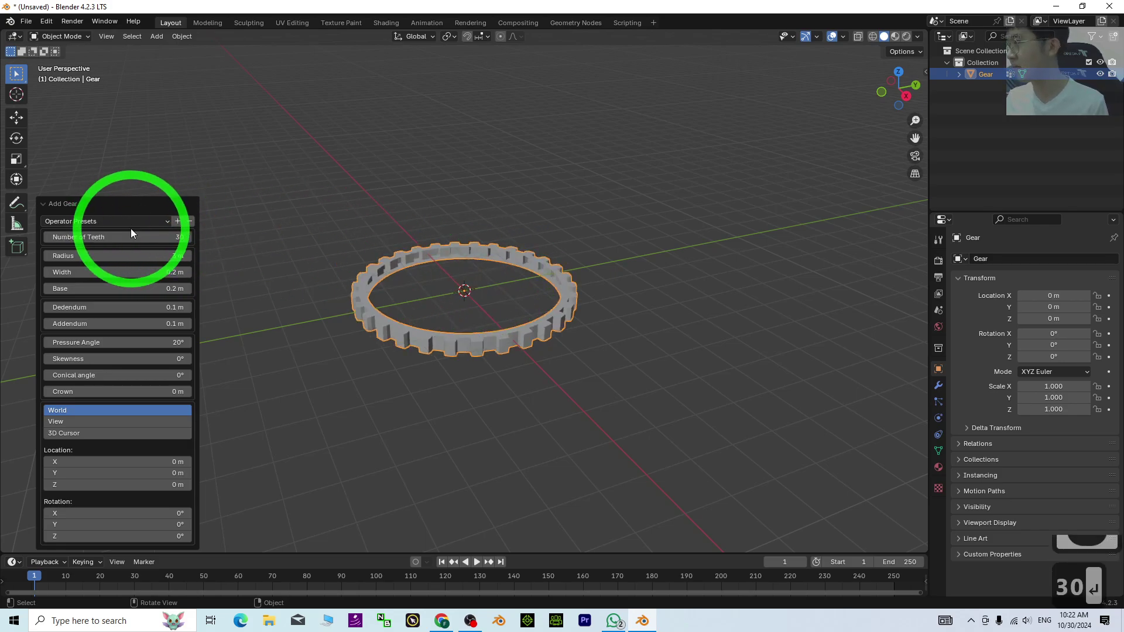
{"action": "middle_click_drag", "start_coordinate": [509, 319], "coordinate": [602, 402]}
{"action": "scroll", "coordinate": [632, 410], "scroll_direction": "up", "scroll_amount": 2}
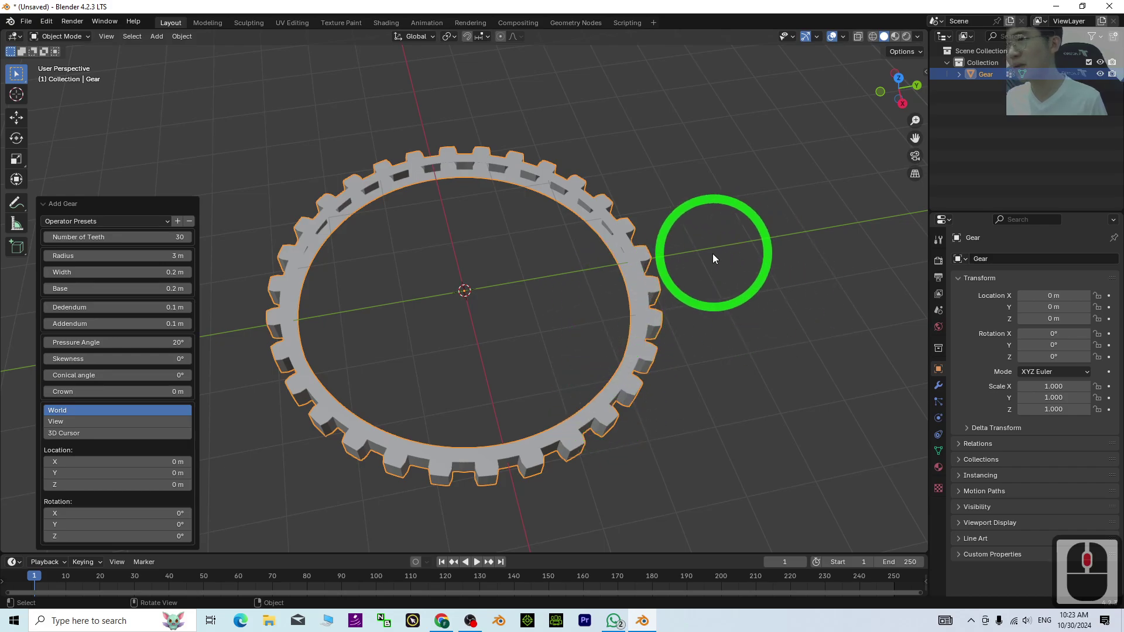
- Deselect the big gear and add a second Gear mesh at the centre
{"action": "left_click", "coordinate": [179, 68]}
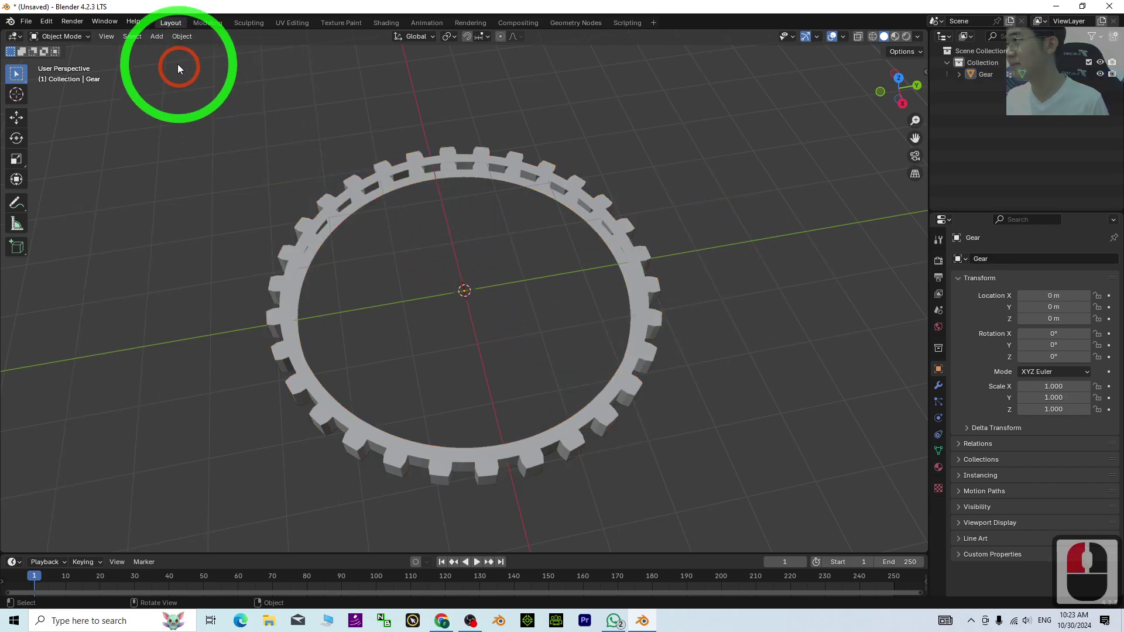
{"action": "left_click", "coordinate": [157, 36]}
{"action": "mouse_move", "coordinate": [169, 56]}
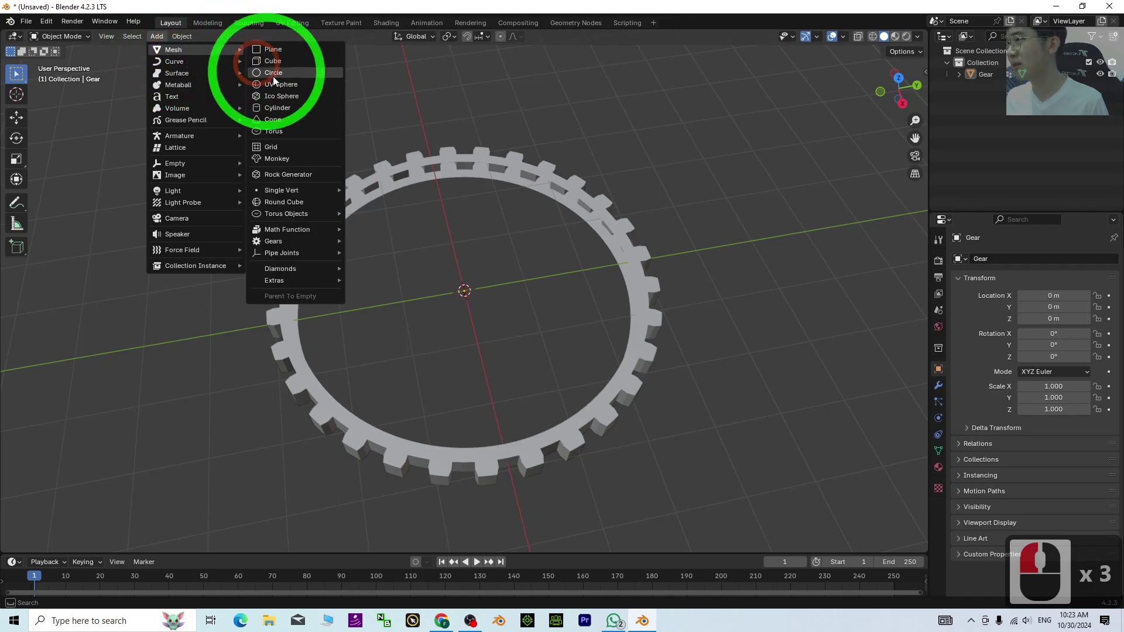
{"action": "mouse_move", "coordinate": [300, 240]}
{"action": "left_click", "coordinate": [363, 240]}
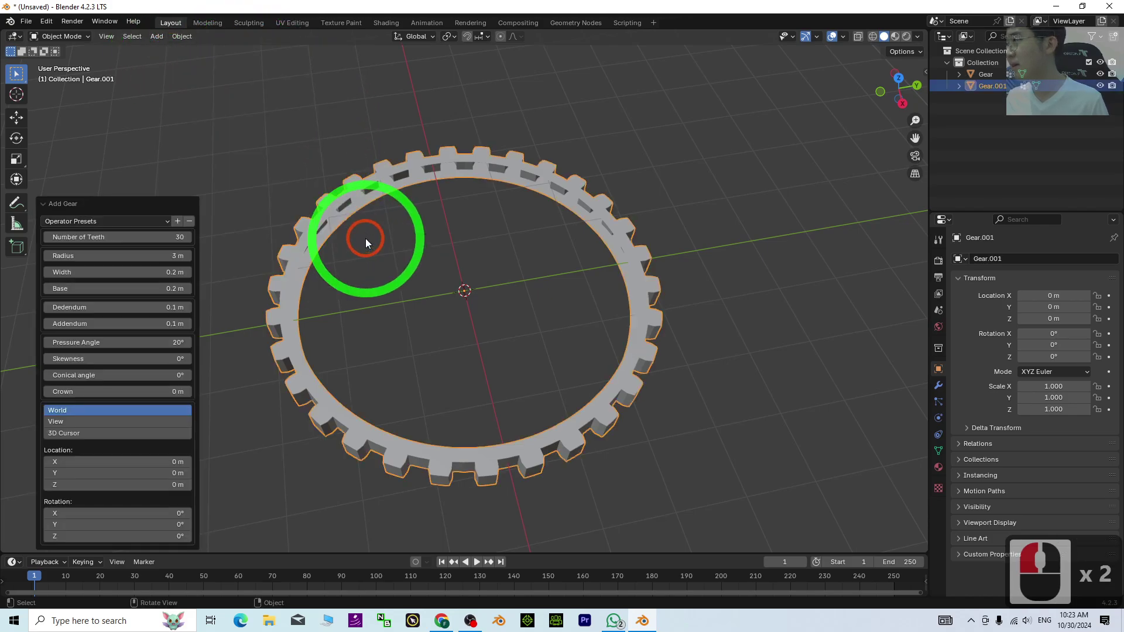
- Give the new gear 10 teeth and a 1 m radius
{"action": "left_click", "coordinate": [173, 258]}
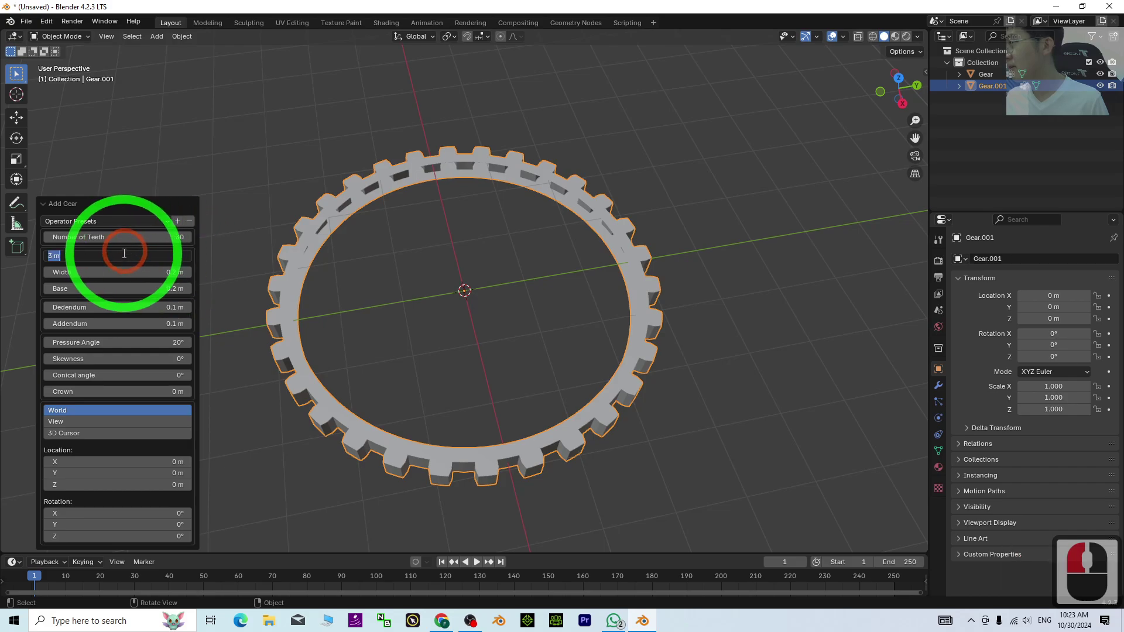
{"action": "double_click", "coordinate": [180, 236]}
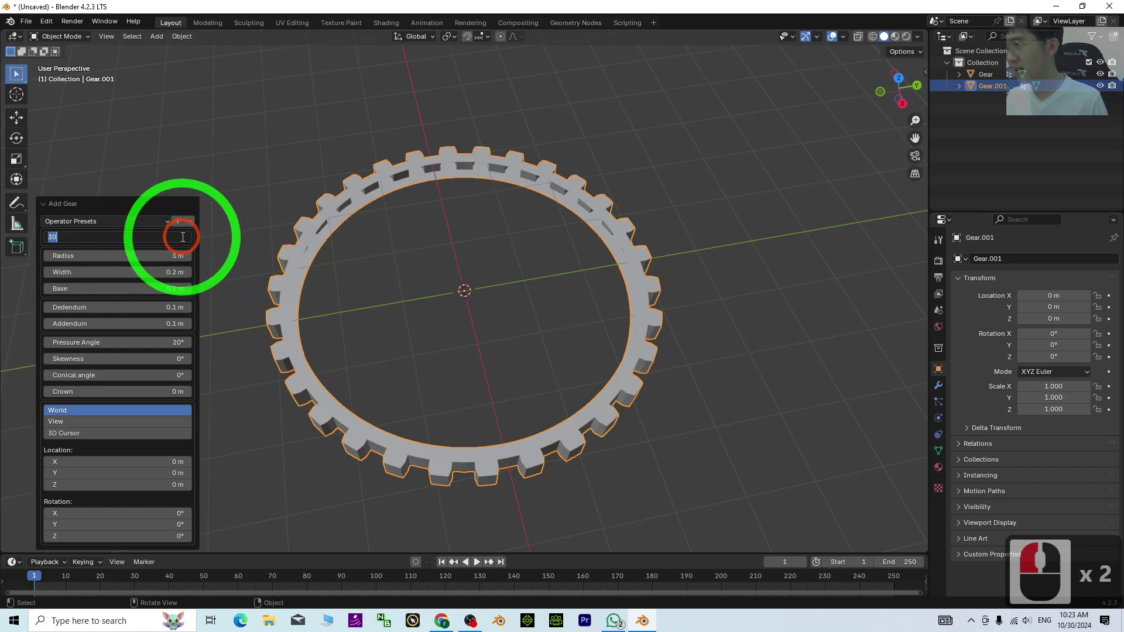
{"action": "type", "text": "10"}
{"action": "key", "text": "Return"}
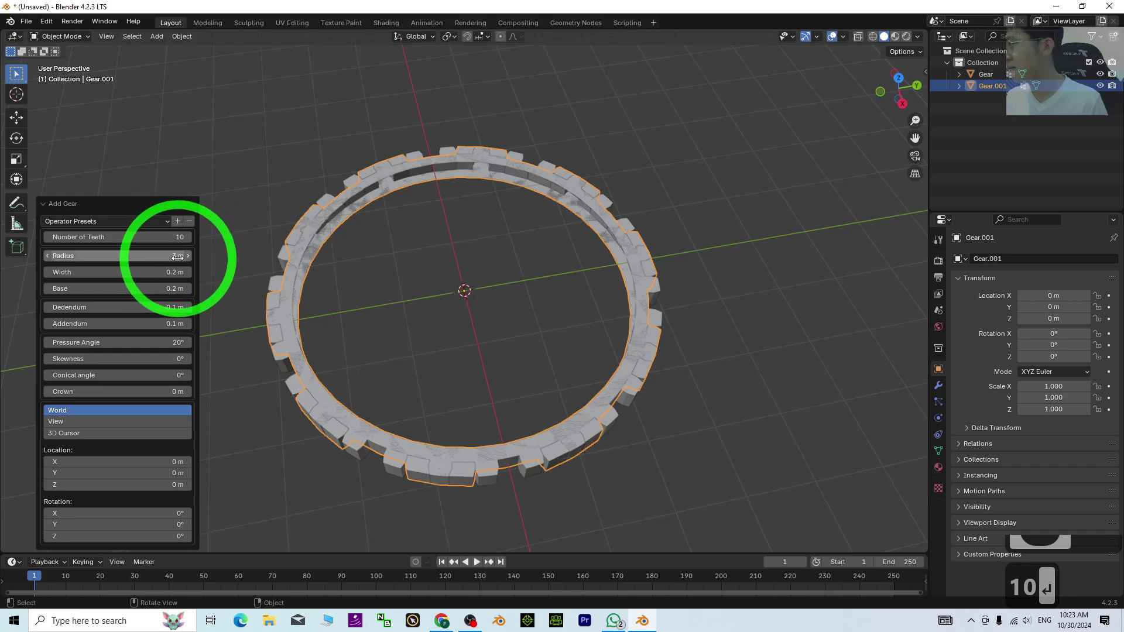
{"action": "left_click", "coordinate": [174, 257]}
{"action": "type", "text": "1"}
{"action": "key", "text": "Return"}
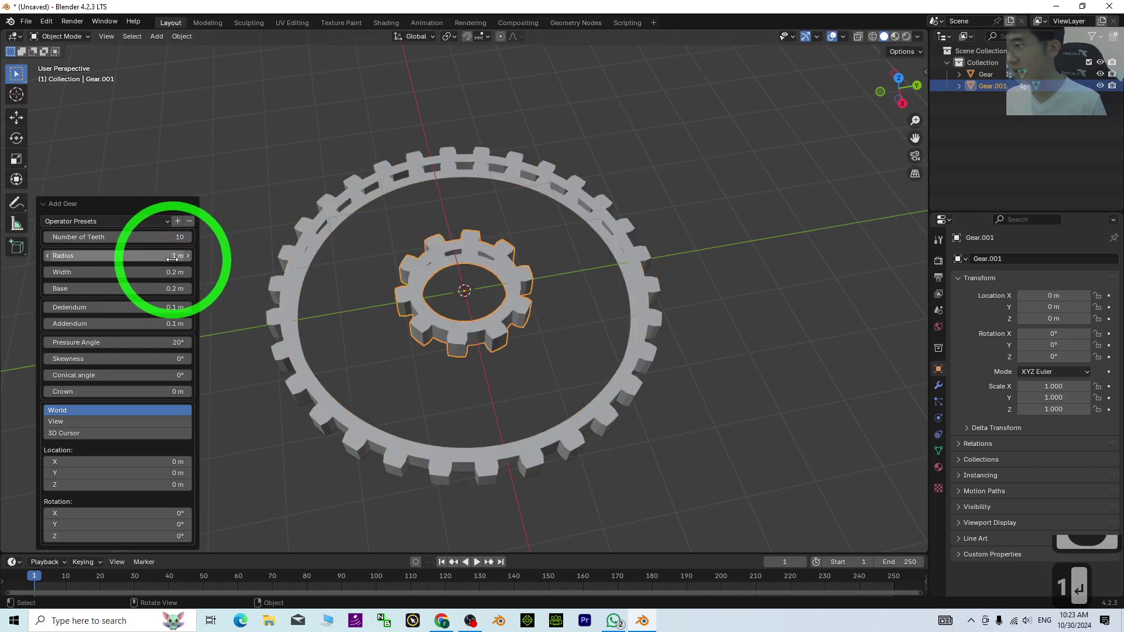
{"action": "middle_click_drag", "start_coordinate": [531, 245], "coordinate": [431, 243]}
- Move the small gear along Y to about 4.1256 m, beside the big gear's rim
{"action": "left_click", "coordinate": [434, 241]}
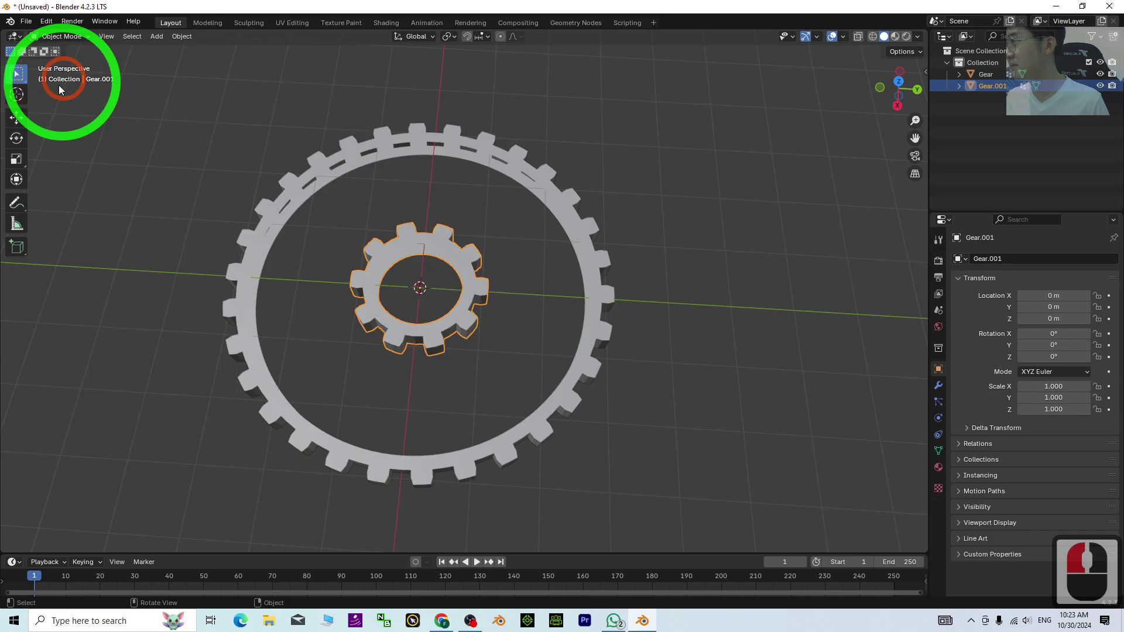
{"action": "left_click", "coordinate": [24, 125]}
{"action": "left_click", "coordinate": [412, 258]}
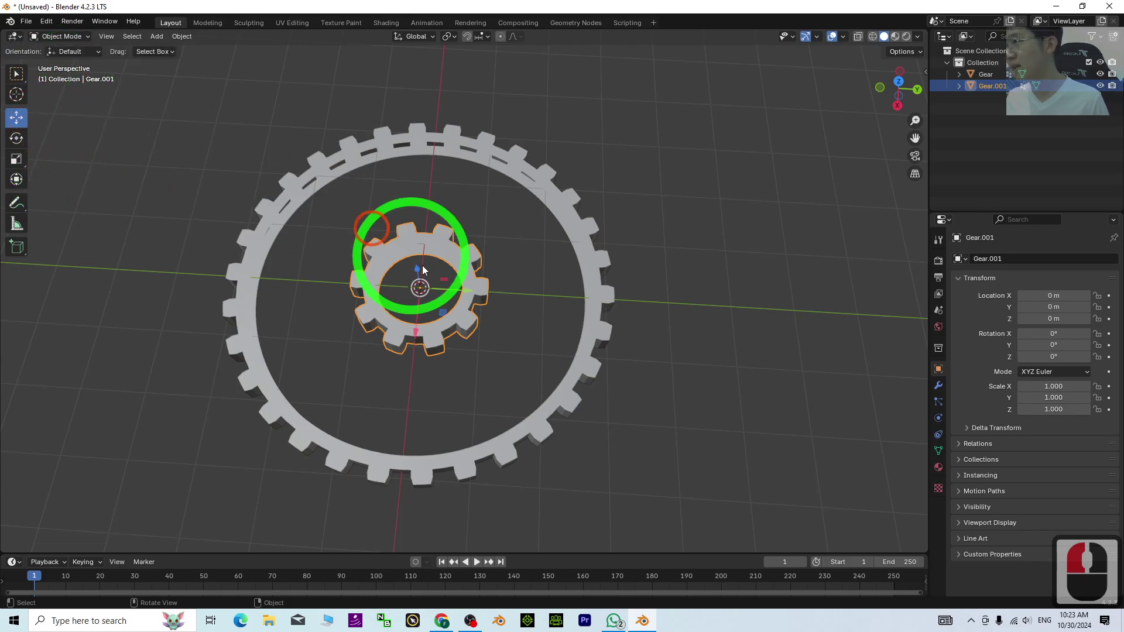
{"action": "left_click_drag", "start_coordinate": [469, 288], "coordinate": [725, 307]}
{"action": "middle_click_drag", "start_coordinate": [860, 263], "coordinate": [695, 321], "text": "shift"}
{"action": "scroll", "coordinate": [672, 321], "scroll_direction": "up", "scroll_amount": 2}
{"action": "scroll", "coordinate": [476, 290], "scroll_direction": "down", "scroll_amount": 1}
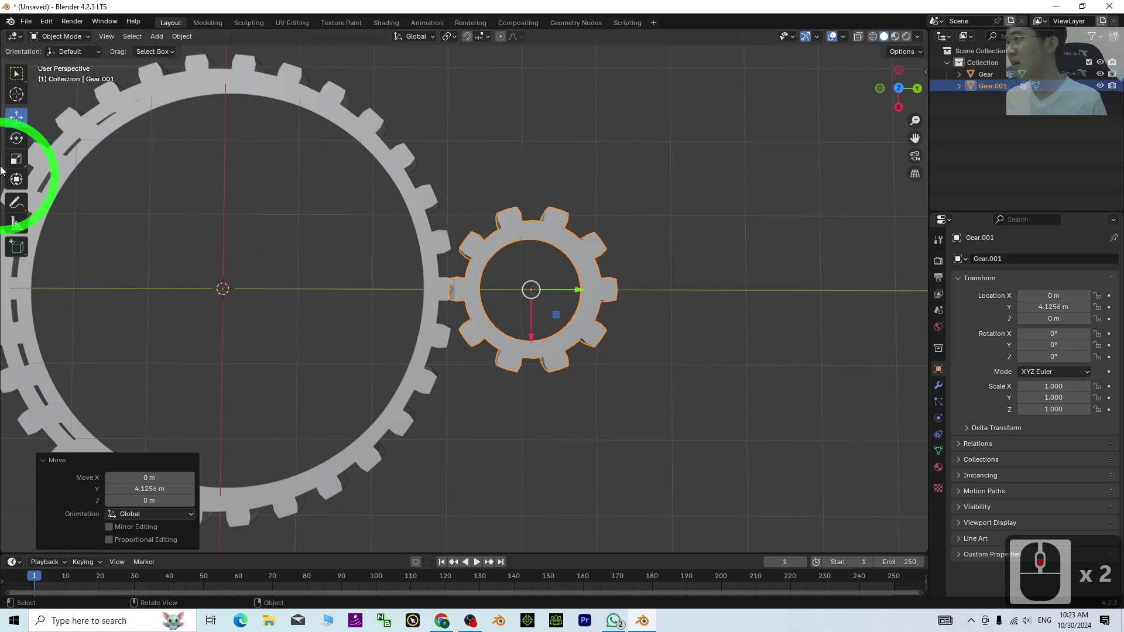
- In Edit Mode, rotate the small gear's mesh -18° about Z
{"action": "left_click", "coordinate": [74, 37]}
{"action": "left_click", "coordinate": [58, 50]}
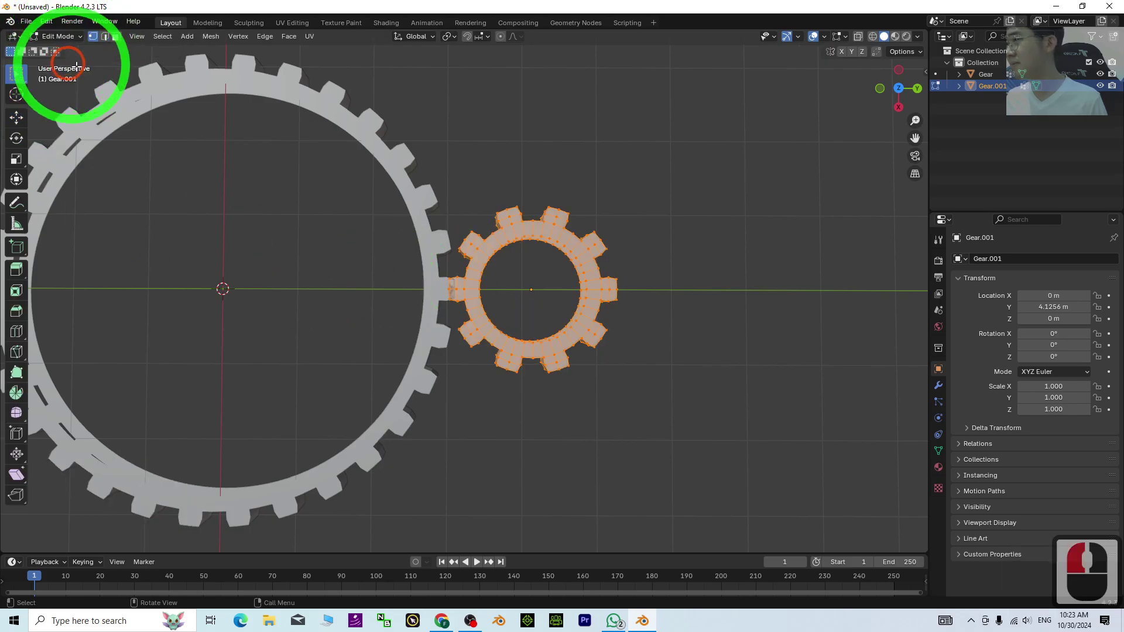
{"action": "left_click", "coordinate": [16, 139]}
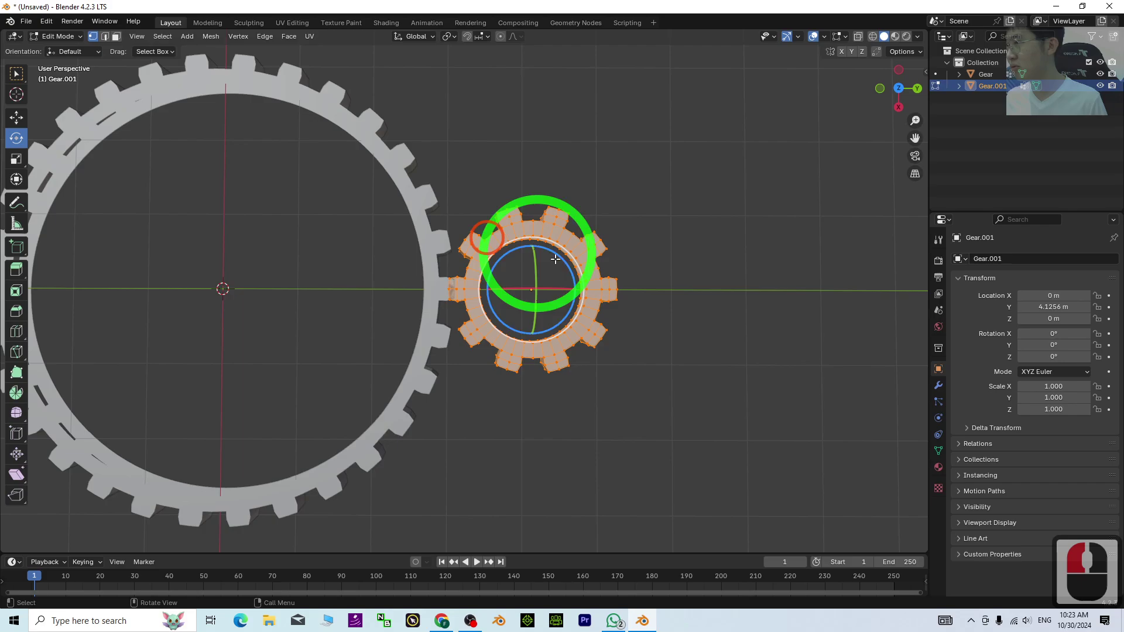
{"action": "left_click", "coordinate": [565, 255]}
{"action": "left_click_drag", "start_coordinate": [561, 256], "coordinate": [572, 268]}
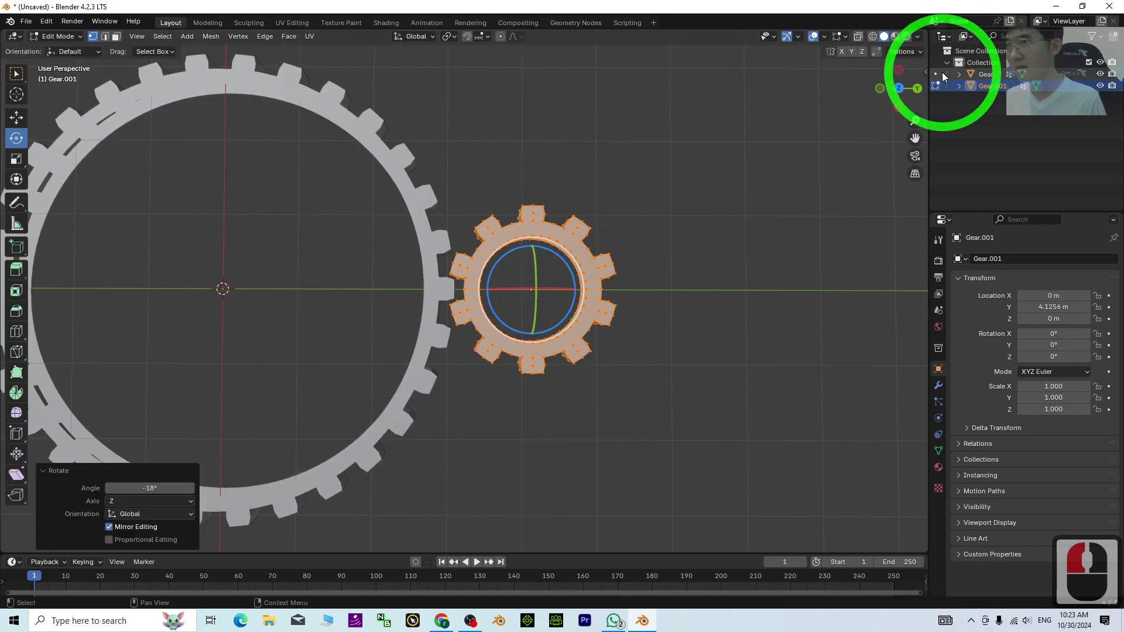
- Check the teeth from the bottom view, then undo the -18° rotation
{"action": "left_click", "coordinate": [898, 89]}
{"action": "scroll", "coordinate": [555, 251], "scroll_direction": "up", "scroll_amount": 6}
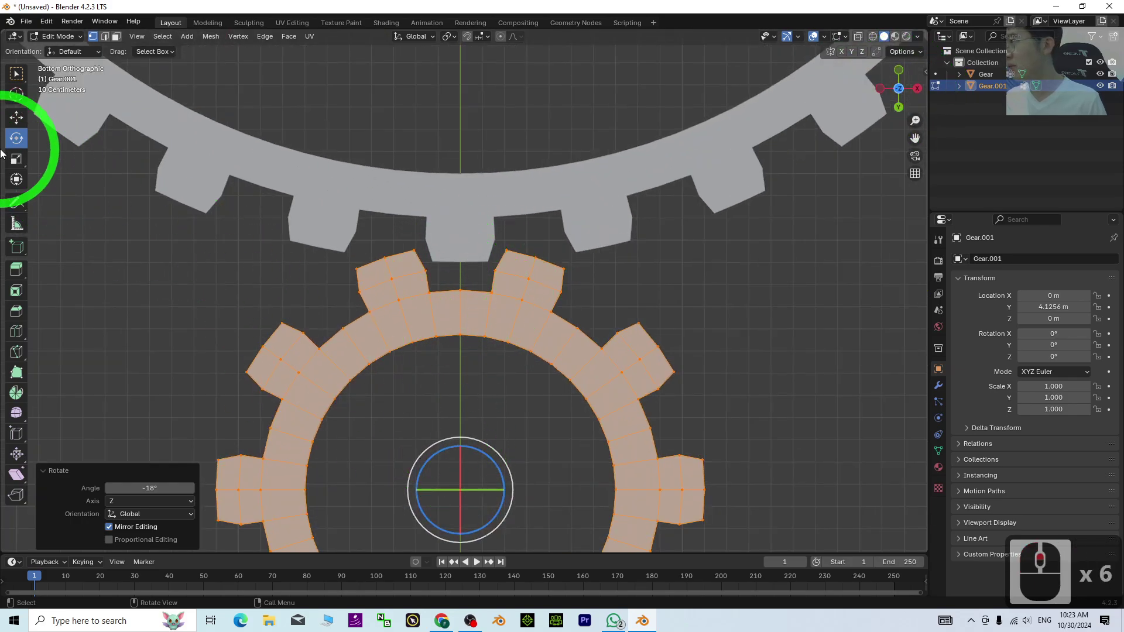
{"action": "left_click", "coordinate": [21, 121]}
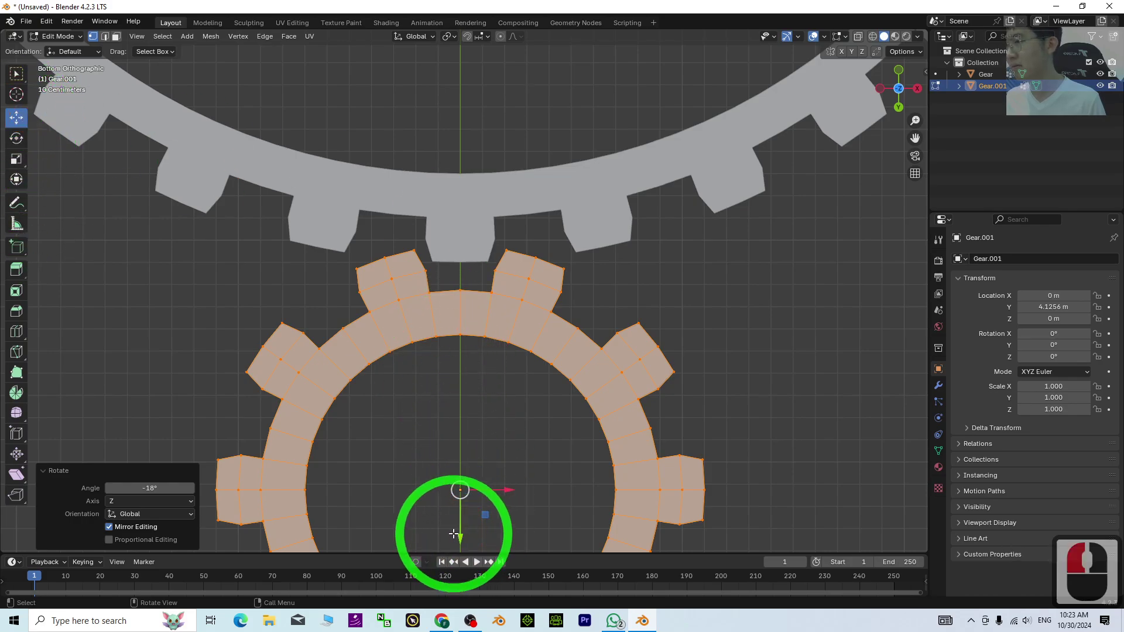
{"action": "key", "text": "ctrl+z"}
{"action": "key", "text": "ctrl+z"}
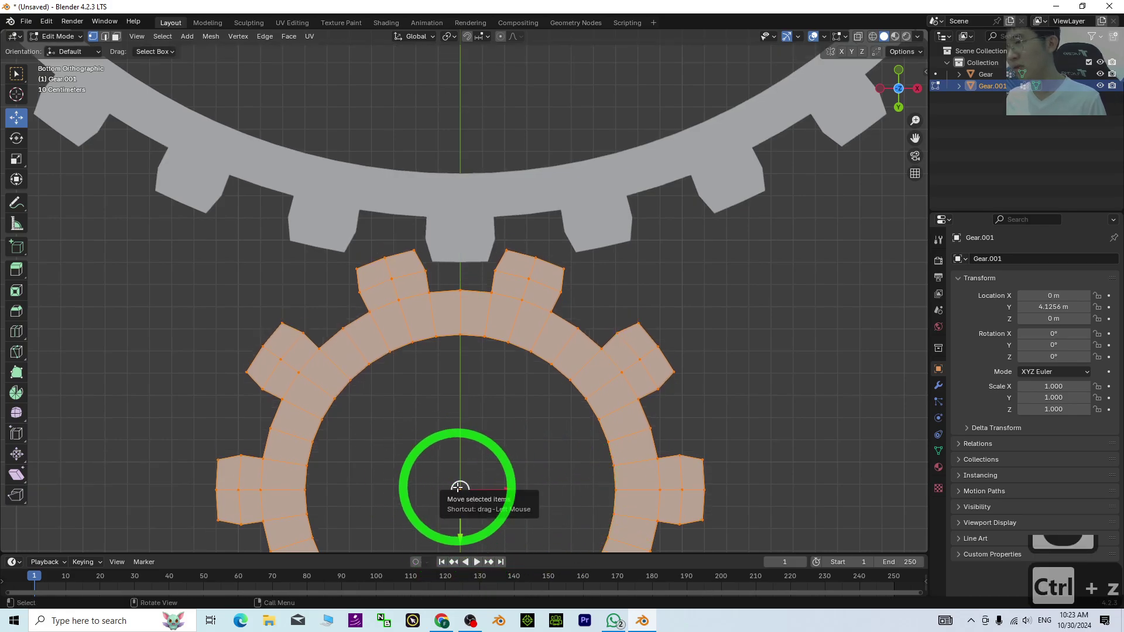
{"action": "scroll", "coordinate": [403, 474], "scroll_direction": "down", "scroll_amount": 3}
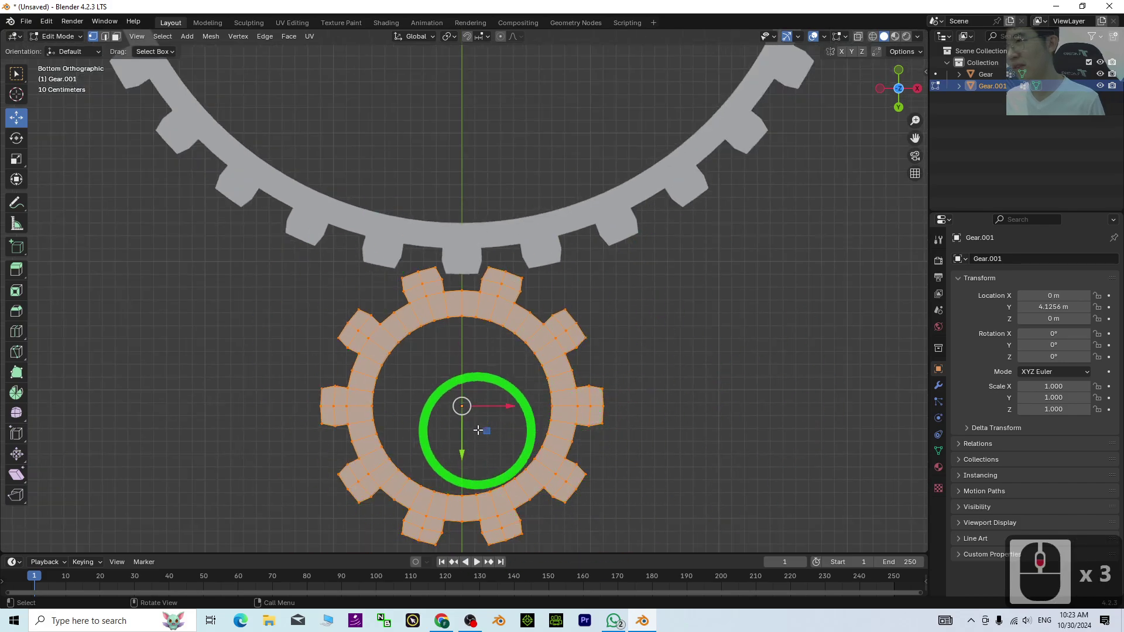
{"action": "middle_click_drag", "start_coordinate": [548, 438], "coordinate": [143, 100]}
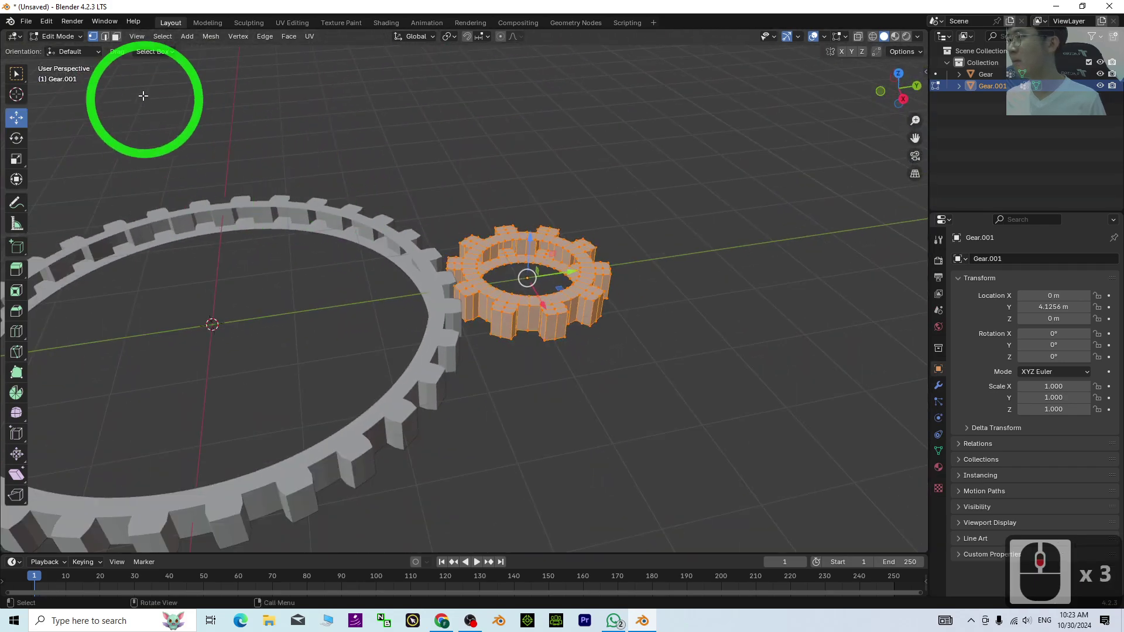
- In Object Mode from Top view, nudge the small gear to Y 4.0686 m
{"action": "left_click", "coordinate": [74, 37]}
{"action": "left_click", "coordinate": [66, 49]}
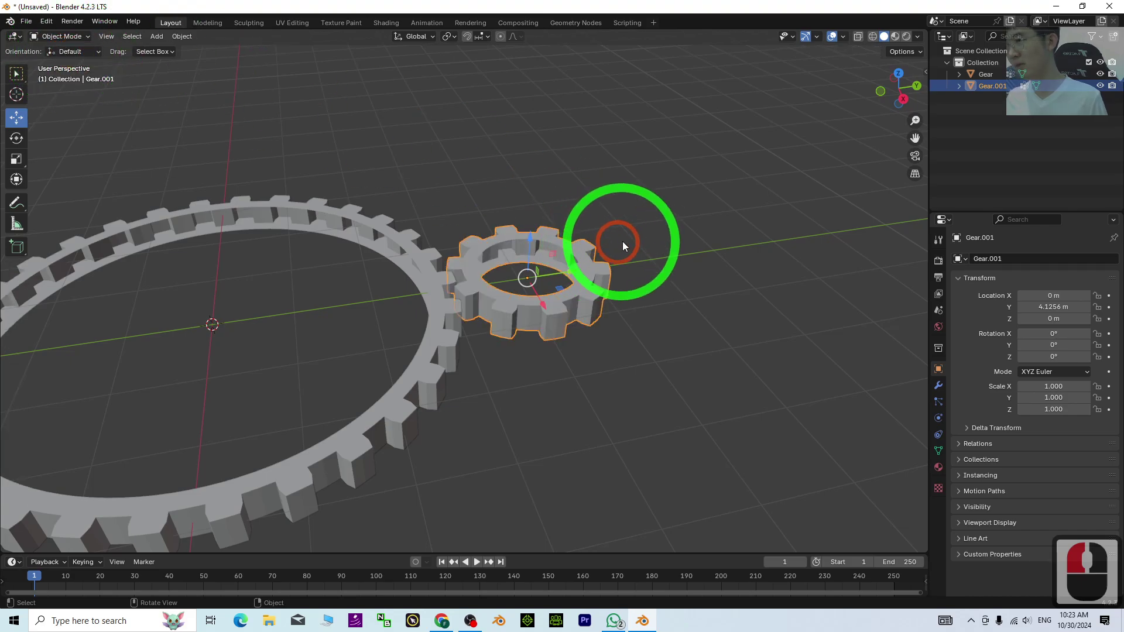
{"action": "middle_click_drag", "start_coordinate": [622, 241], "coordinate": [557, 330]}
{"action": "scroll", "coordinate": [574, 294], "scroll_direction": "up", "scroll_amount": 4}
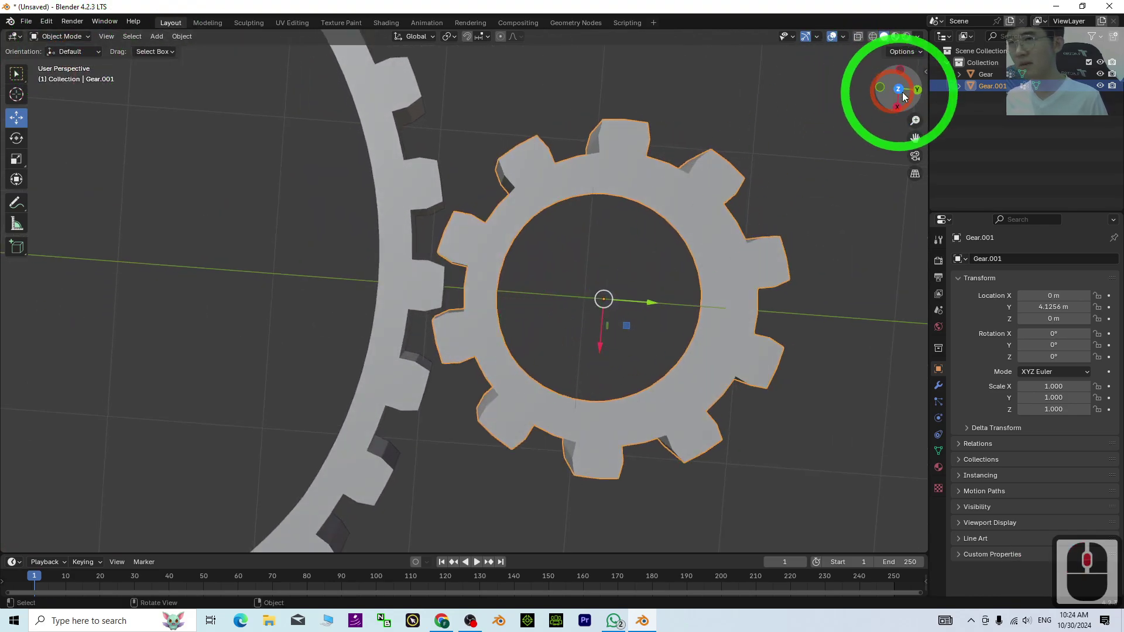
{"action": "left_click", "coordinate": [900, 93]}
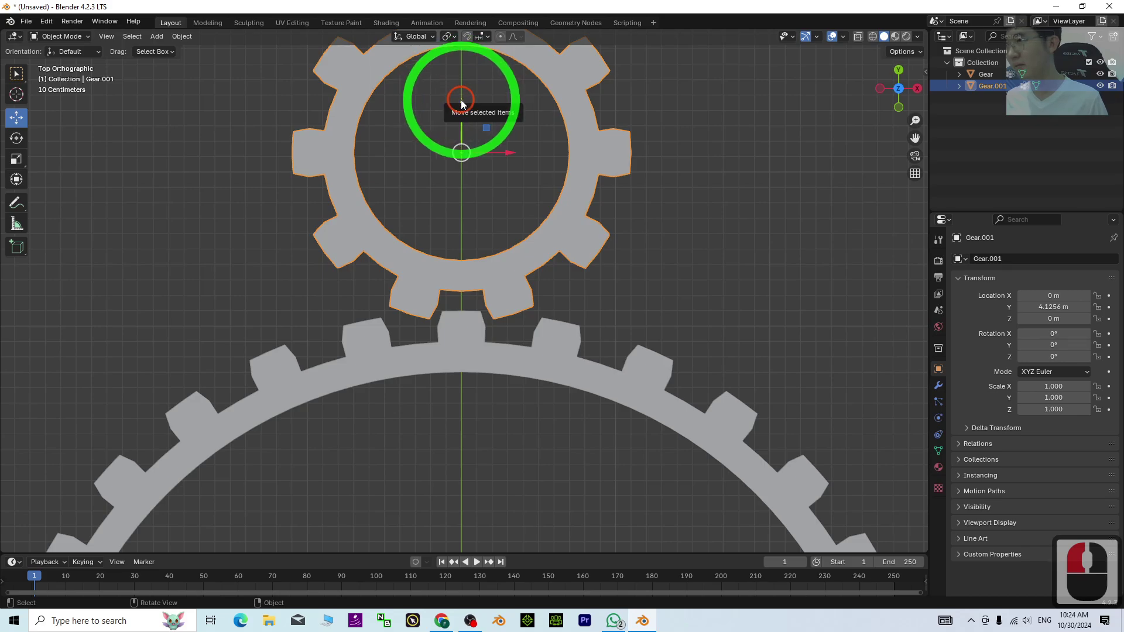
{"action": "left_click_drag", "start_coordinate": [460, 99], "coordinate": [470, 112]}
{"action": "scroll", "coordinate": [843, 332], "scroll_direction": "down", "scroll_amount": 9}
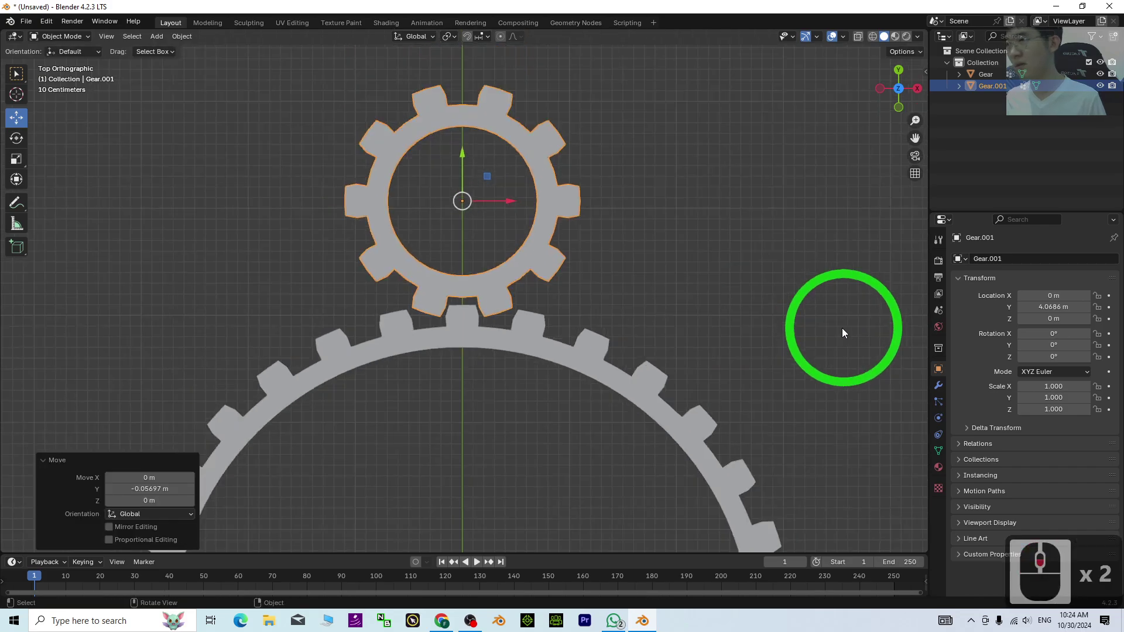
{"action": "middle_click_drag", "start_coordinate": [798, 317], "coordinate": [630, 303]}
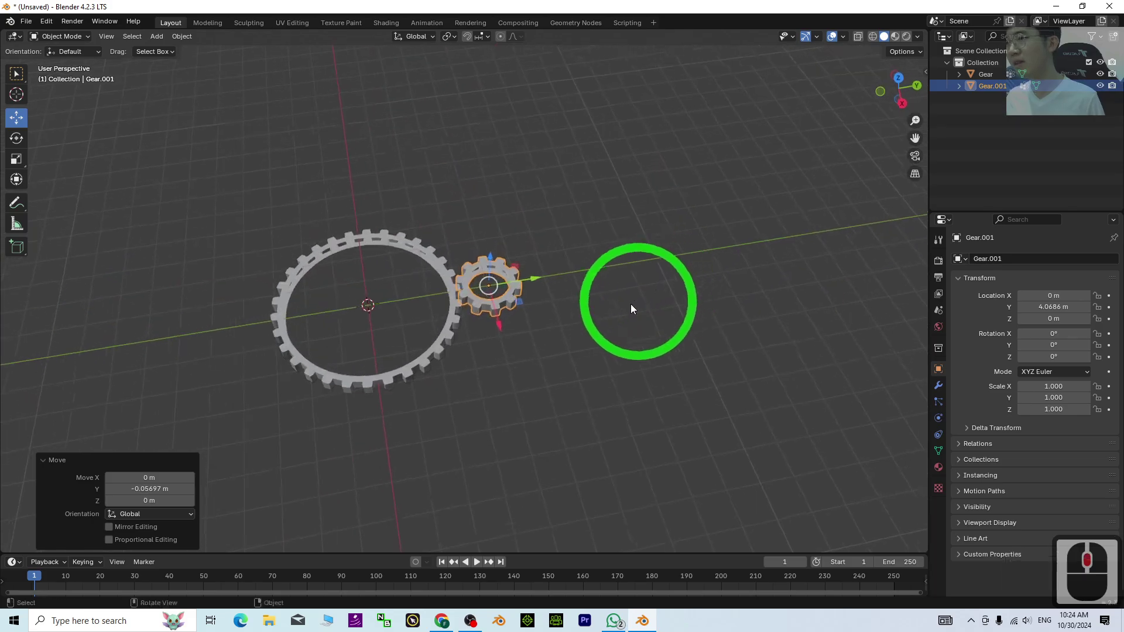
{"action": "scroll", "coordinate": [631, 304], "scroll_direction": "up", "scroll_amount": 3}
{"action": "middle_click_drag", "start_coordinate": [414, 332], "coordinate": [606, 426]}
- Add a 1 m radius, 2 m deep cylinder at the origin, then select Gear.001
{"action": "left_click", "coordinate": [157, 36]}
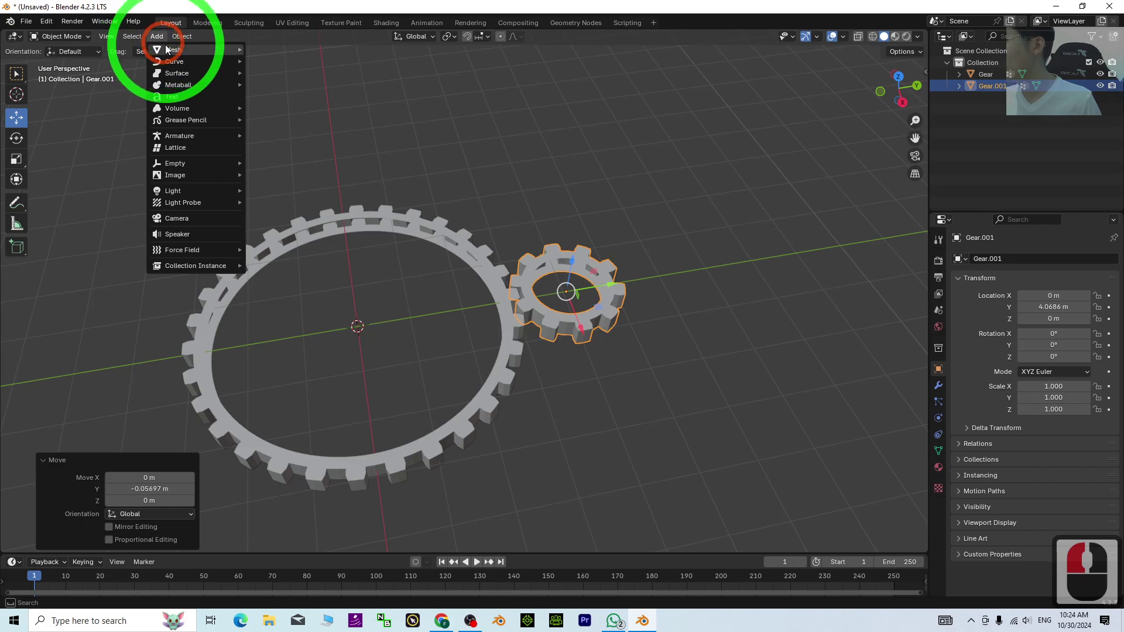
{"action": "left_click", "coordinate": [234, 53]}
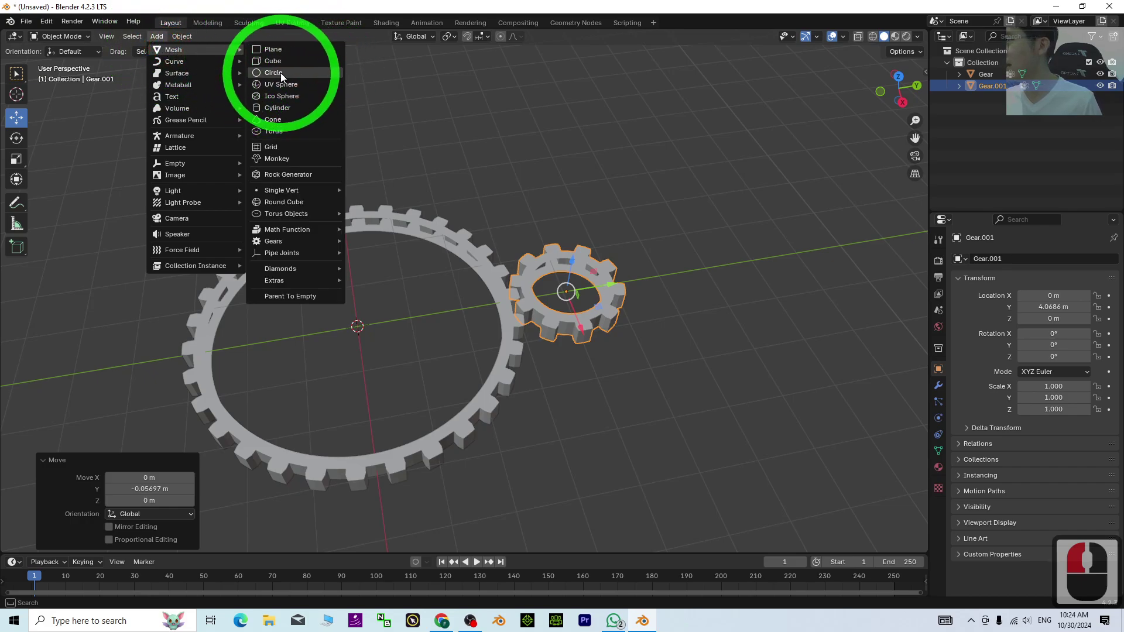
{"action": "left_click", "coordinate": [278, 108]}
{"action": "middle_click_drag", "start_coordinate": [620, 409], "coordinate": [589, 350]}
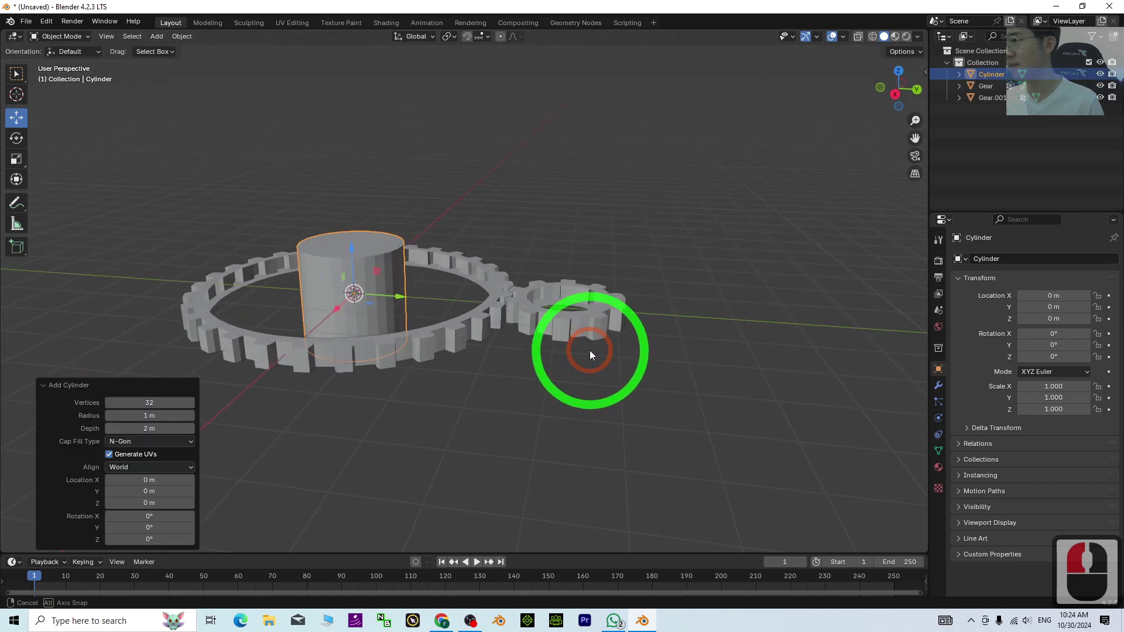
{"action": "middle_click_drag", "start_coordinate": [433, 253], "coordinate": [437, 269]}
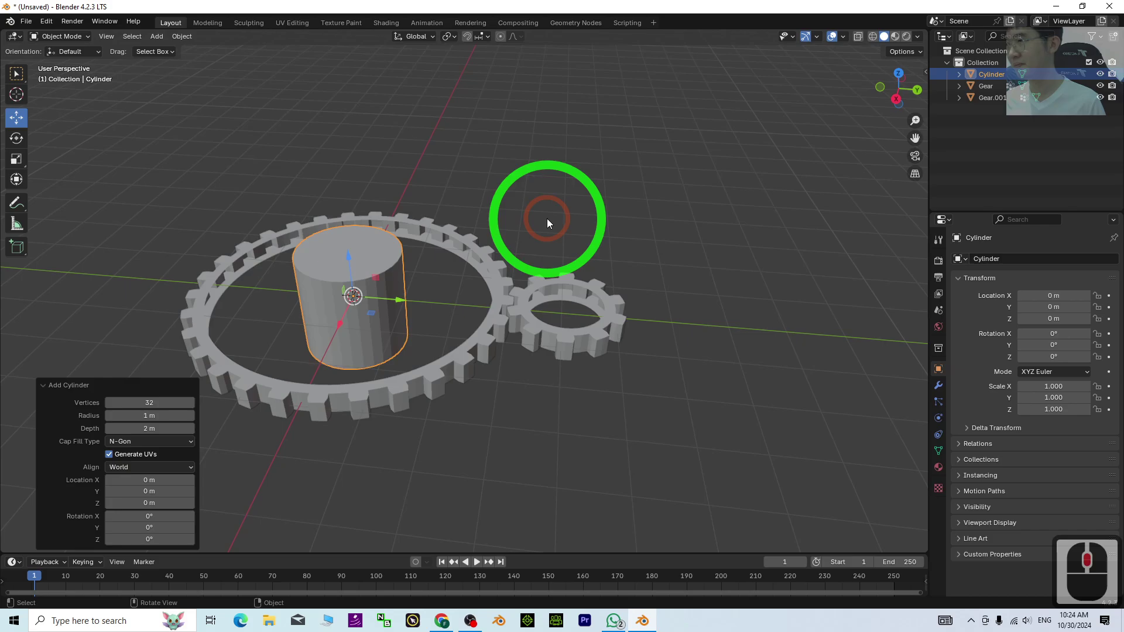
{"action": "left_click", "coordinate": [59, 62]}
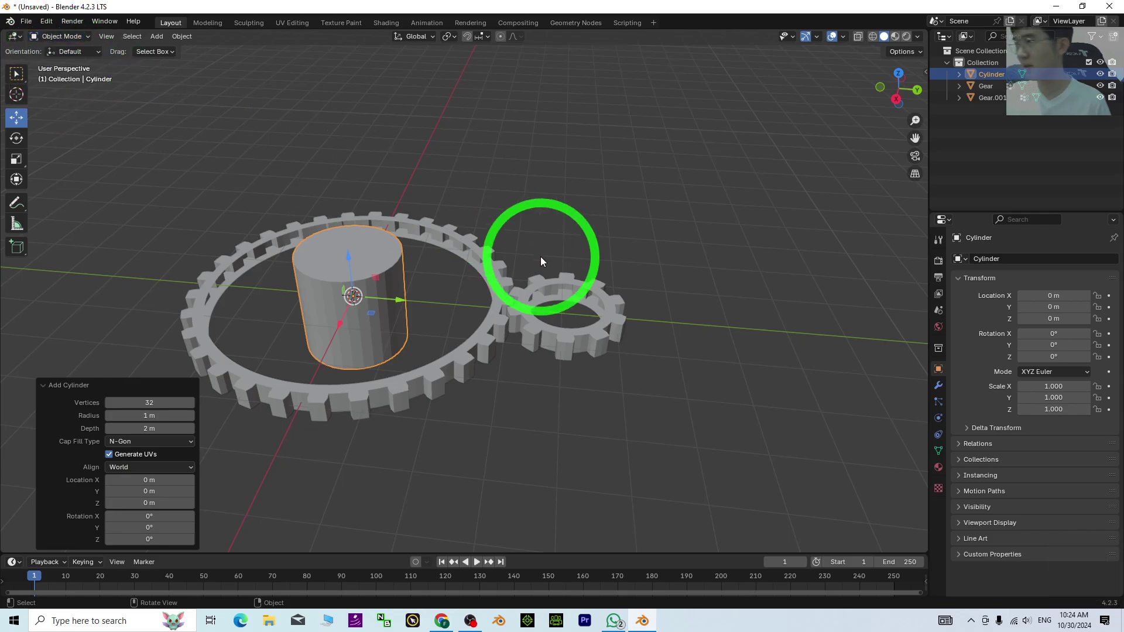
{"action": "middle_click_drag", "start_coordinate": [540, 257], "coordinate": [582, 340]}
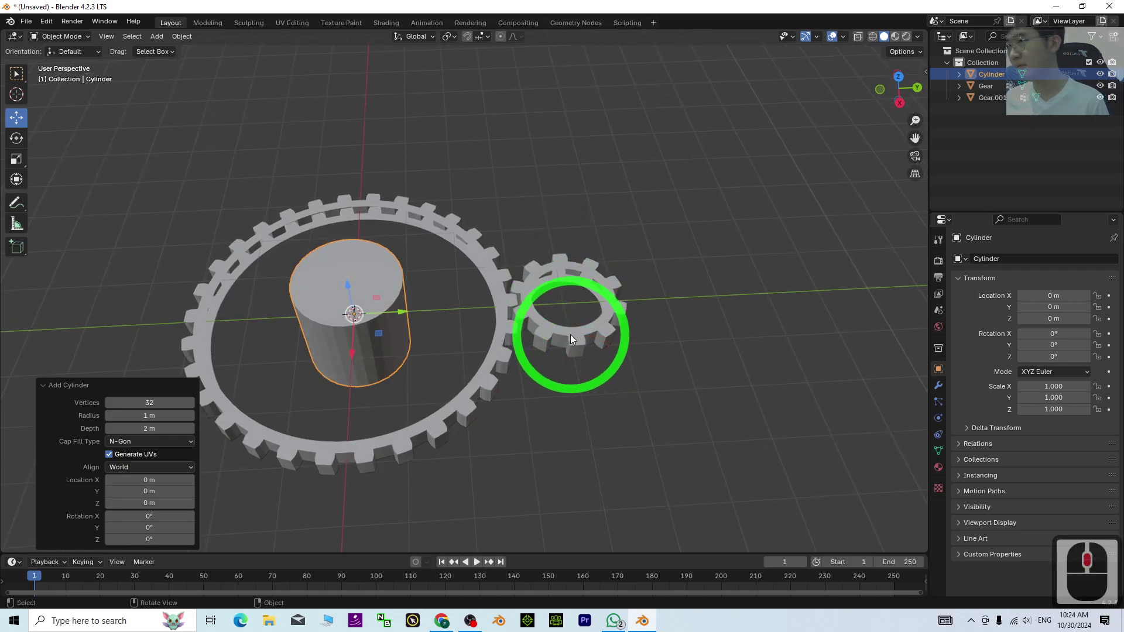
{"action": "left_click", "coordinate": [571, 335]}
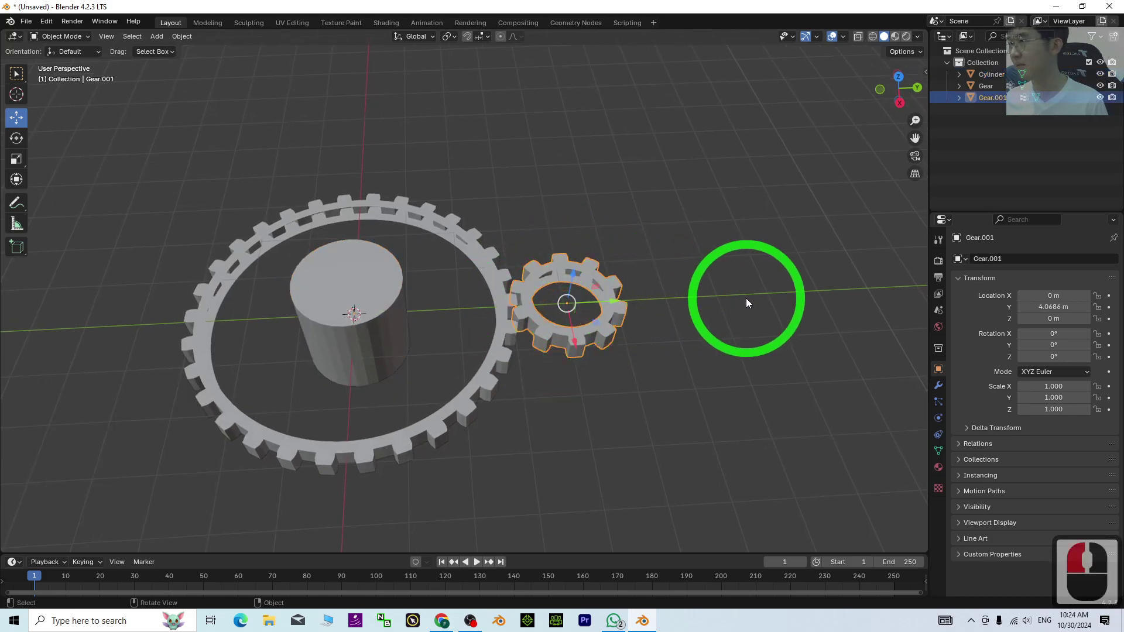
- Move the cylinder to the small gear's centre by copying Gear.001's Location Y (4.0686 m)
{"action": "middle_click_drag", "start_coordinate": [746, 298], "coordinate": [592, 300]}
{"action": "left_click", "coordinate": [275, 245]}
{"action": "left_click", "coordinate": [508, 331]}
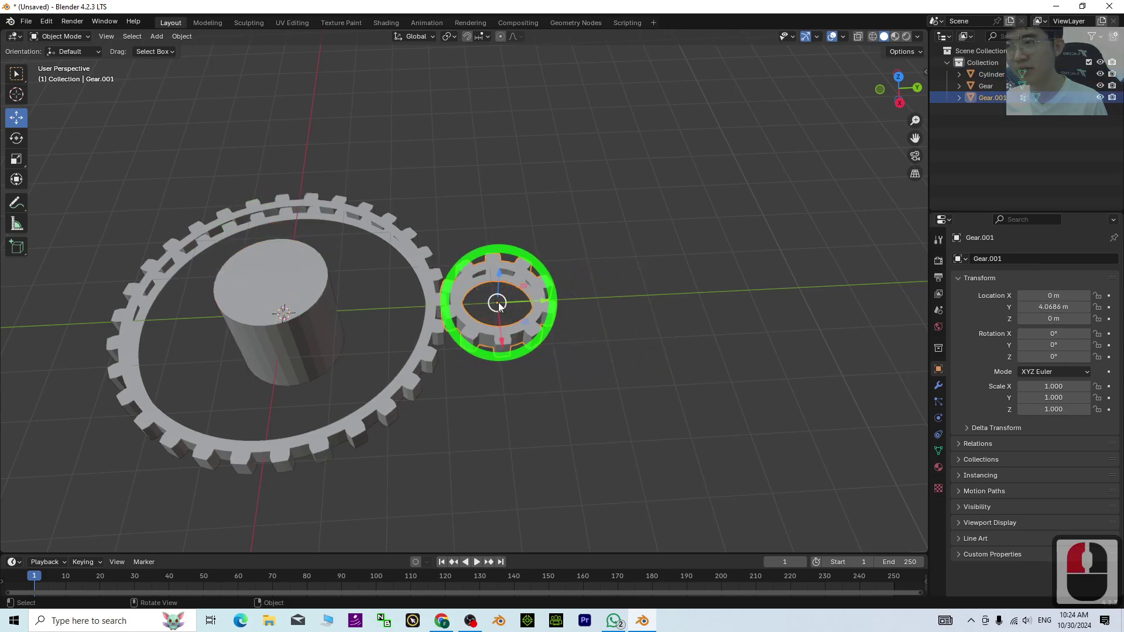
{"action": "left_click", "coordinate": [1053, 307]}
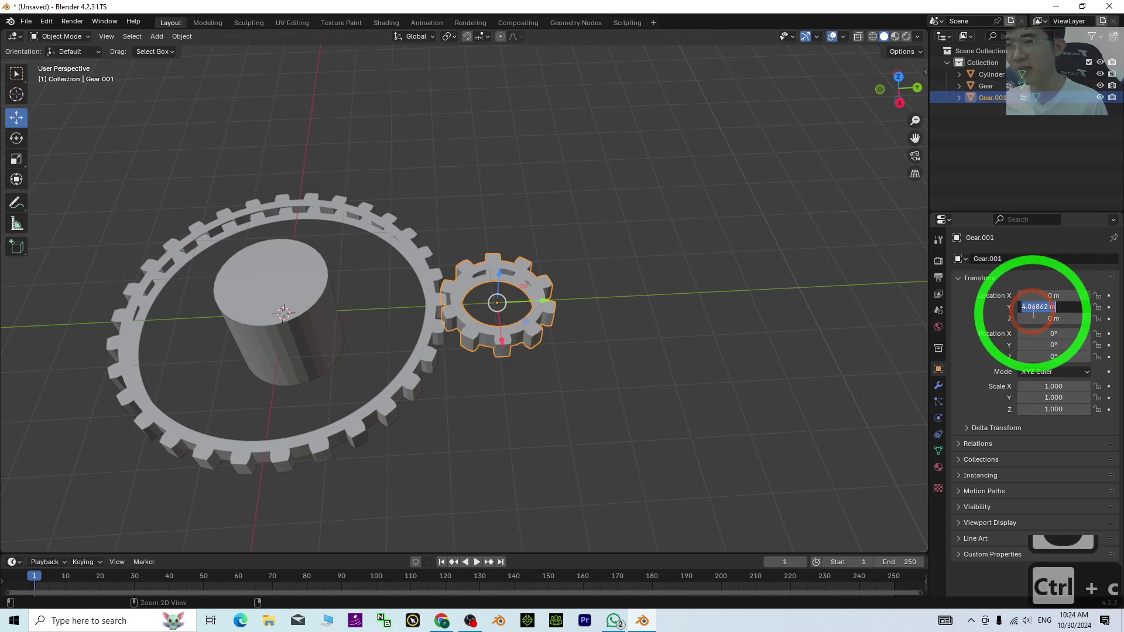
{"action": "key", "text": "ctrl+c"}
{"action": "left_click", "coordinate": [294, 288]}
{"action": "left_click", "coordinate": [289, 296]}
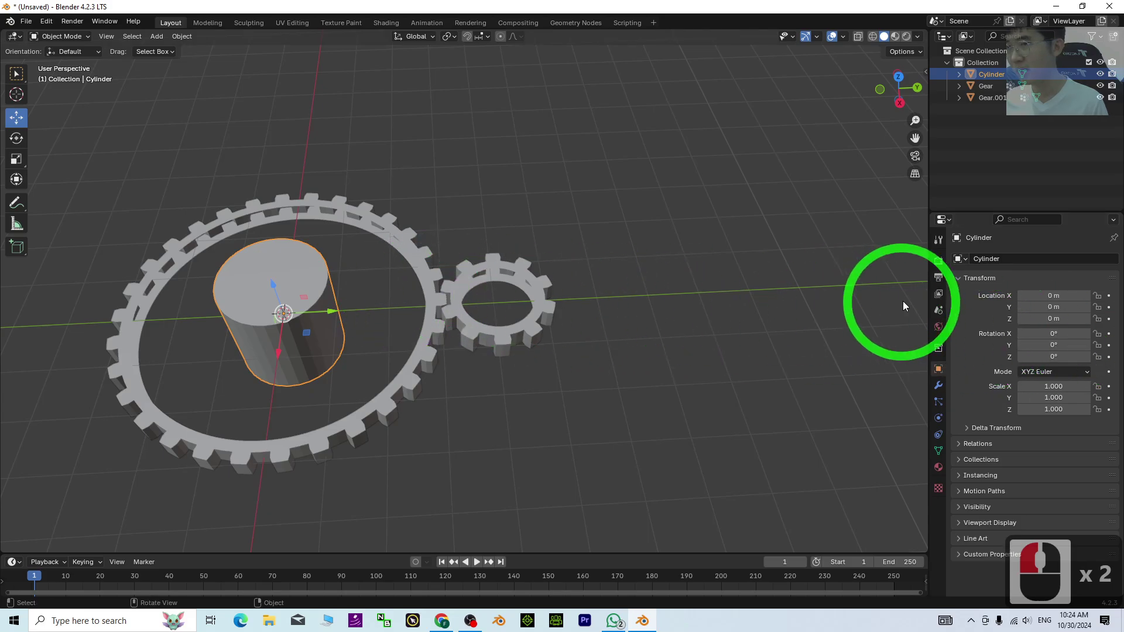
{"action": "left_click", "coordinate": [506, 280]}
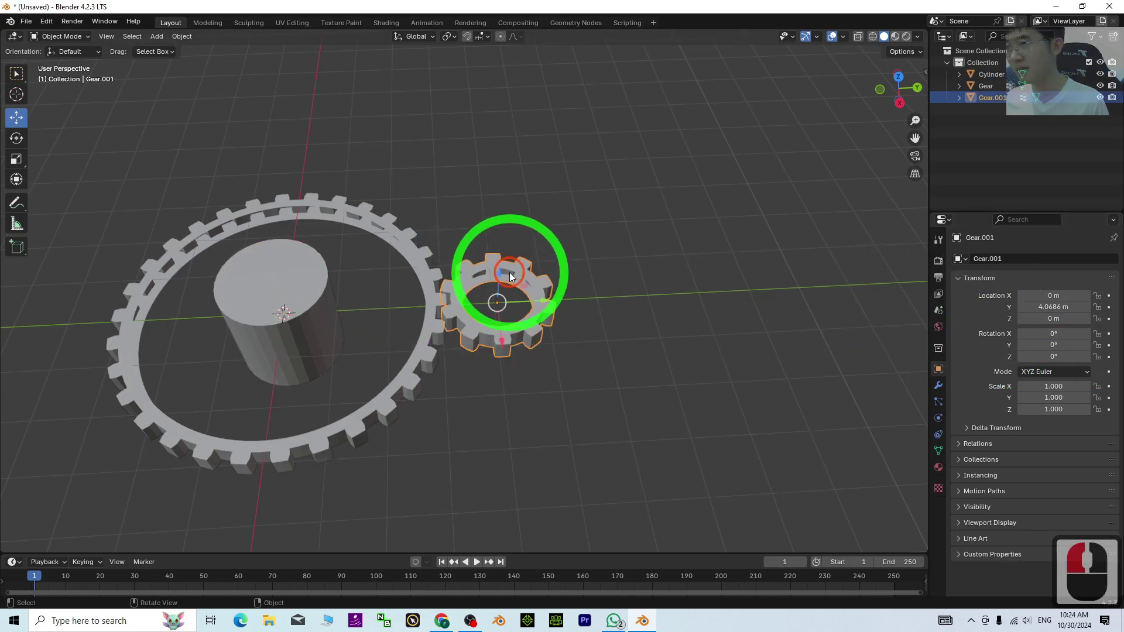
{"action": "left_click", "coordinate": [272, 282]}
{"action": "double_click", "coordinate": [1053, 307]}
{"action": "key", "text": "ctrl+v"}
{"action": "key", "text": "Return"}
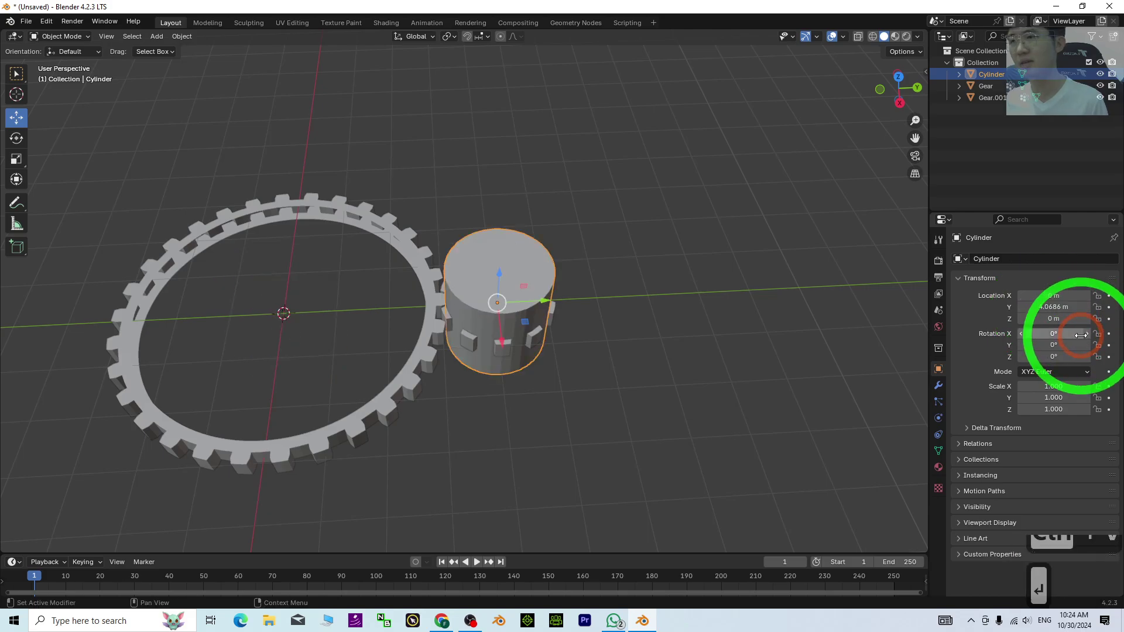
- Scale the cylinder down to about 0.487 so it fits inside the small gear's hole
{"action": "key", "text": "s"}
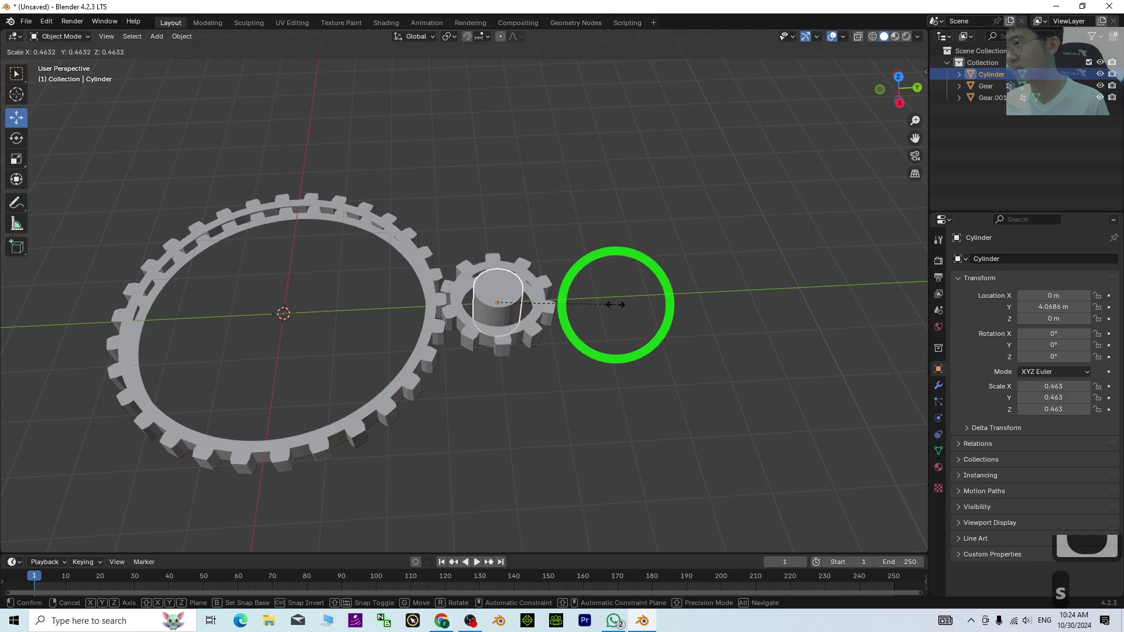
{"action": "left_click", "coordinate": [627, 303]}
{"action": "middle_click_drag", "start_coordinate": [627, 306], "coordinate": [624, 339]}
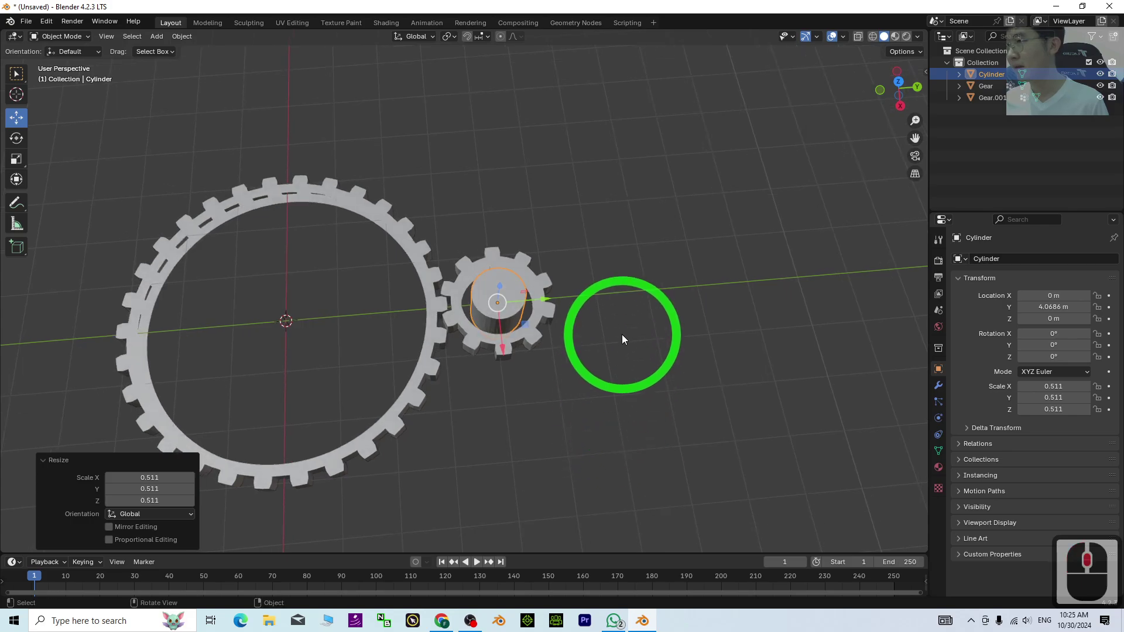
{"action": "key", "text": "s"}
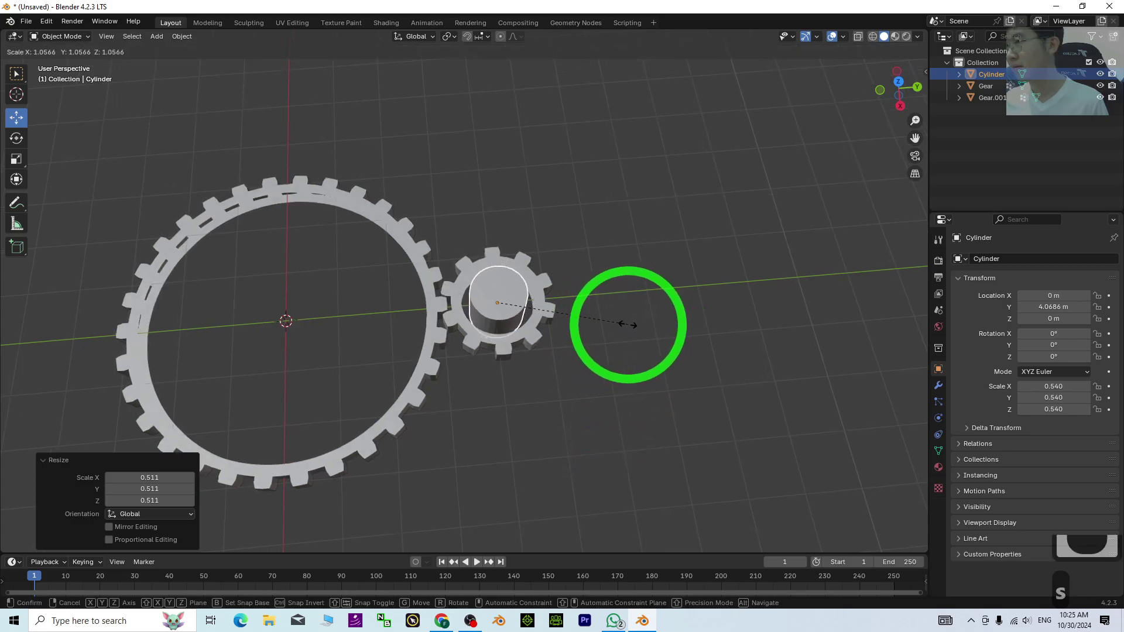
{"action": "left_click", "coordinate": [618, 326]}
{"action": "middle_click_drag", "start_coordinate": [634, 367], "coordinate": [510, 290]}
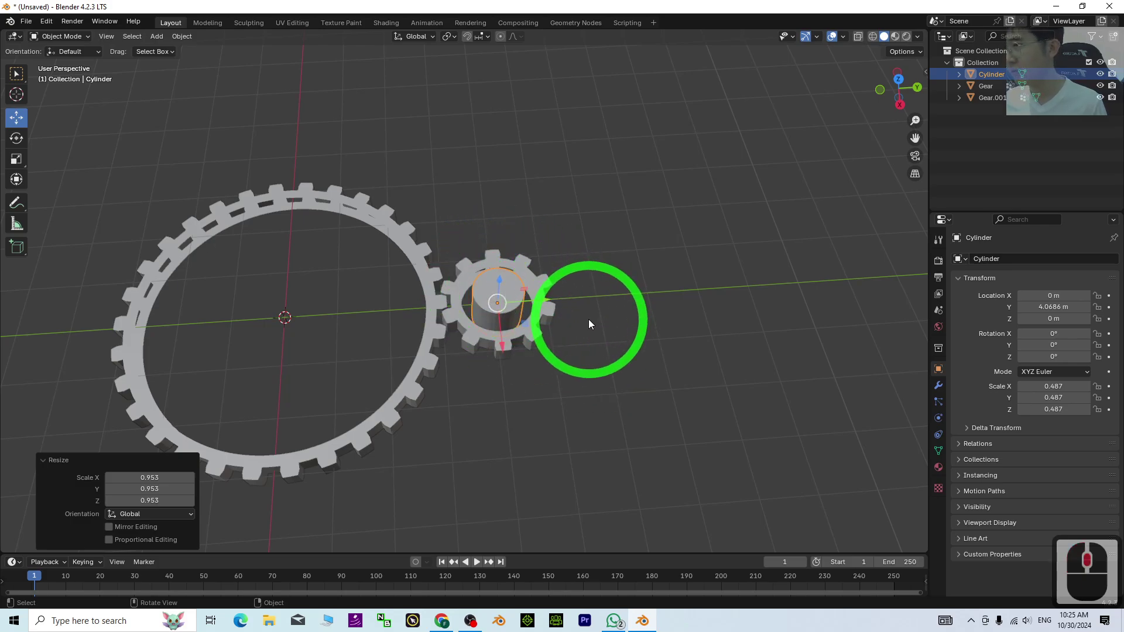
- Duplicate the cylinder and set the copy's Location Y to 0, the large gear's centre
{"action": "key", "text": "shift+d"}
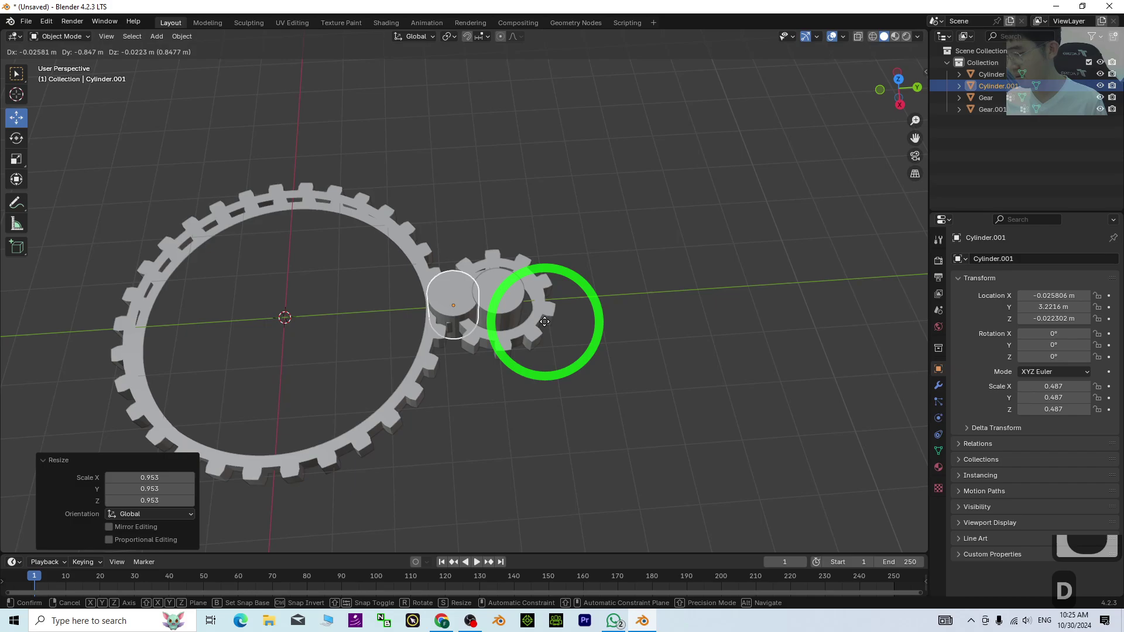
{"action": "key", "text": "y"}
{"action": "left_click", "coordinate": [394, 322]}
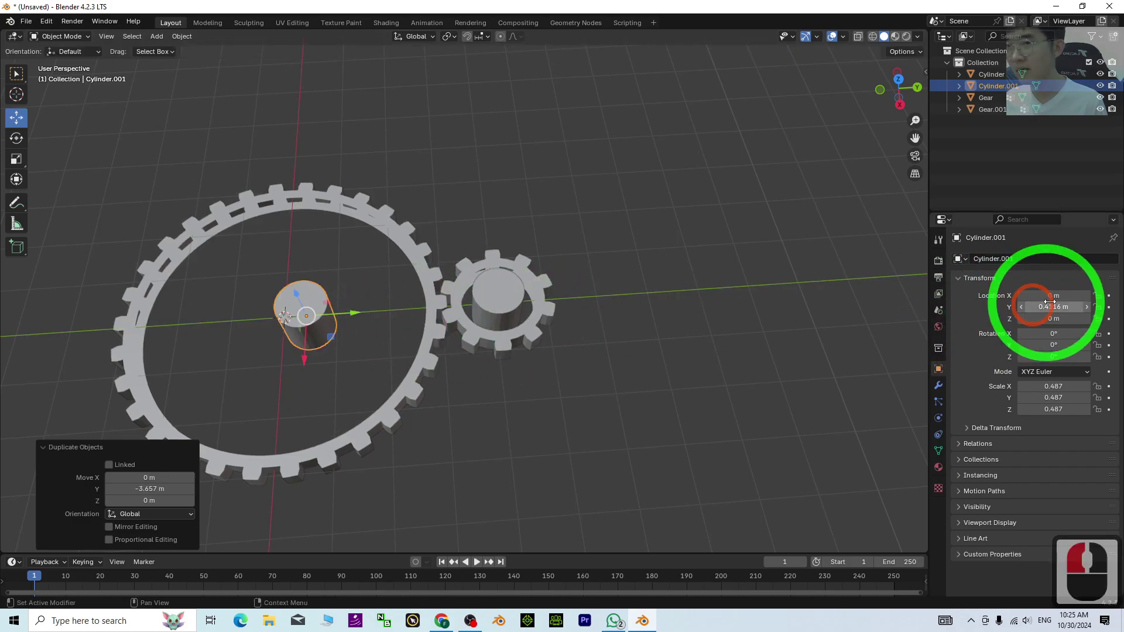
{"action": "type", "text": "0"}
{"action": "key", "text": "Return"}
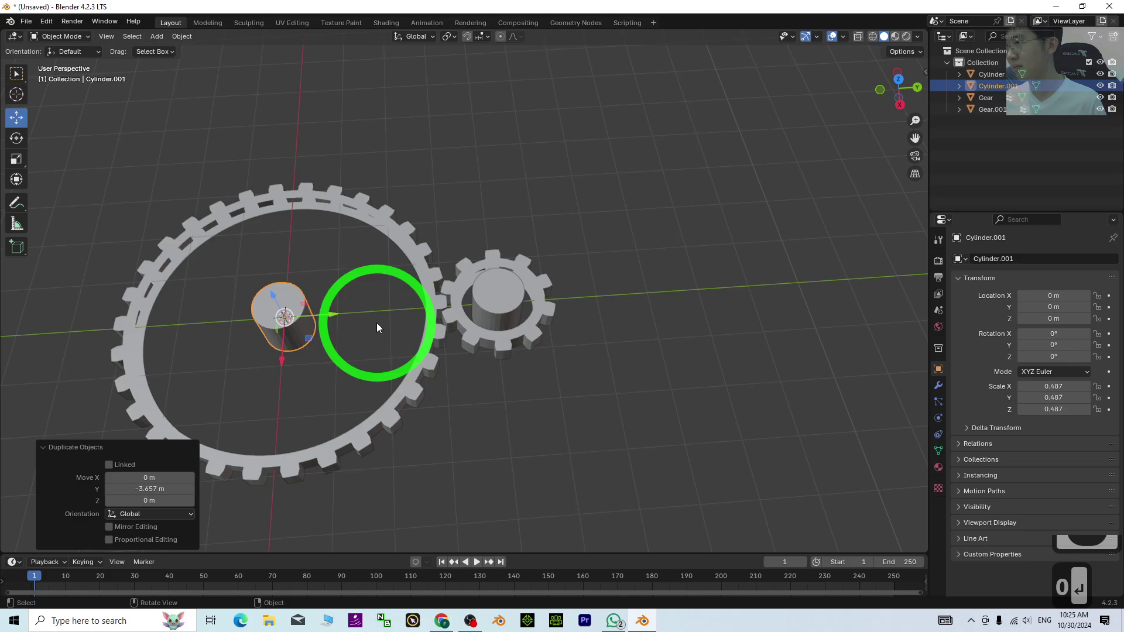
- Scale Cylinder.001 up to about 1.519 to fill the large gear's inner area
{"action": "middle_click_drag", "start_coordinate": [377, 322], "coordinate": [456, 317]}
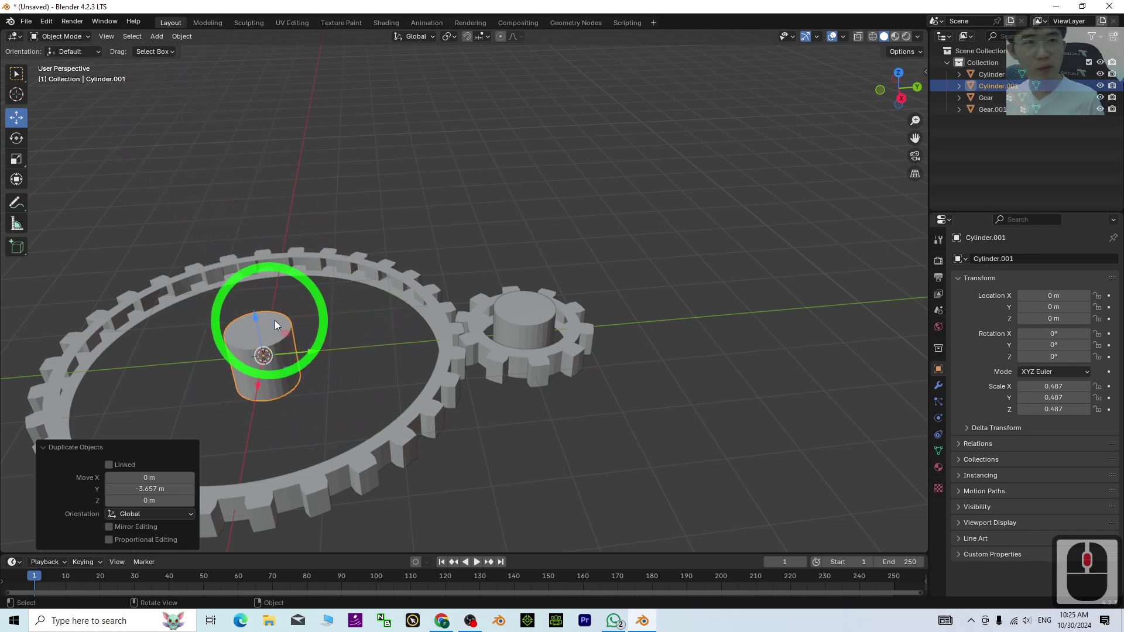
{"action": "scroll", "coordinate": [304, 368], "scroll_direction": "up", "scroll_amount": 2}
{"action": "middle_click_drag", "start_coordinate": [316, 375], "coordinate": [433, 380], "text": "shift"}
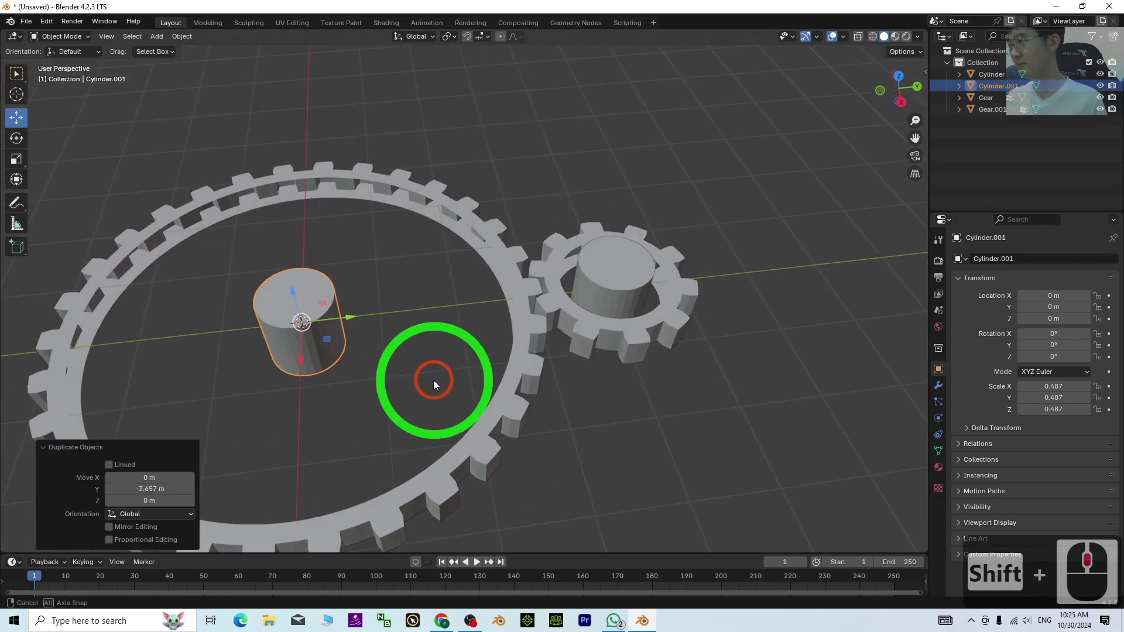
{"action": "key", "text": "s"}
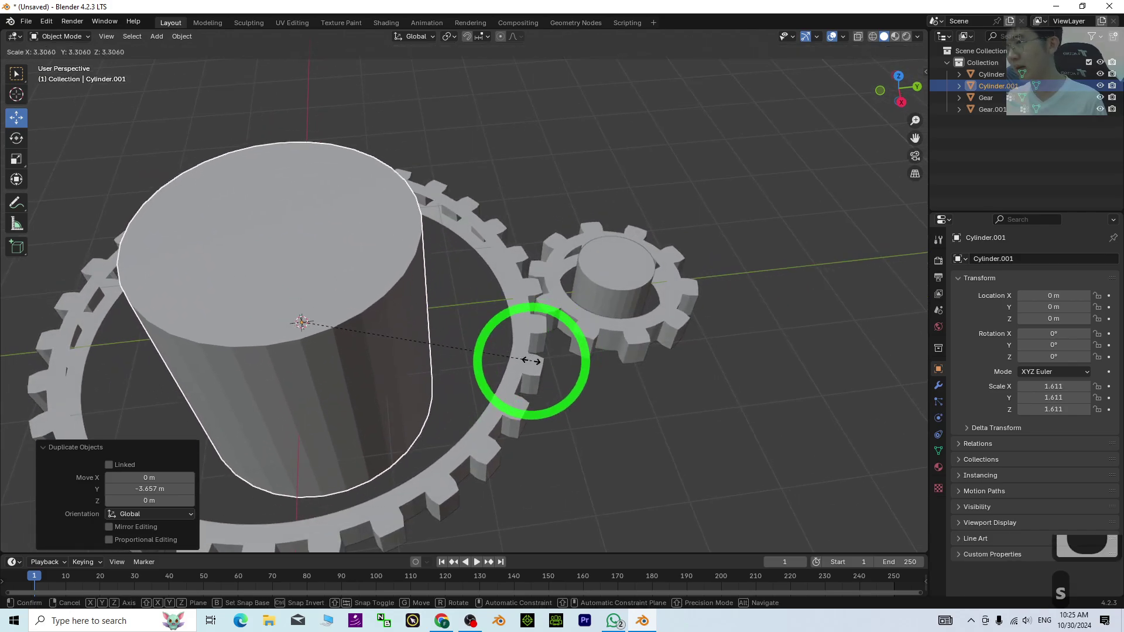
{"action": "left_click", "coordinate": [539, 363]}
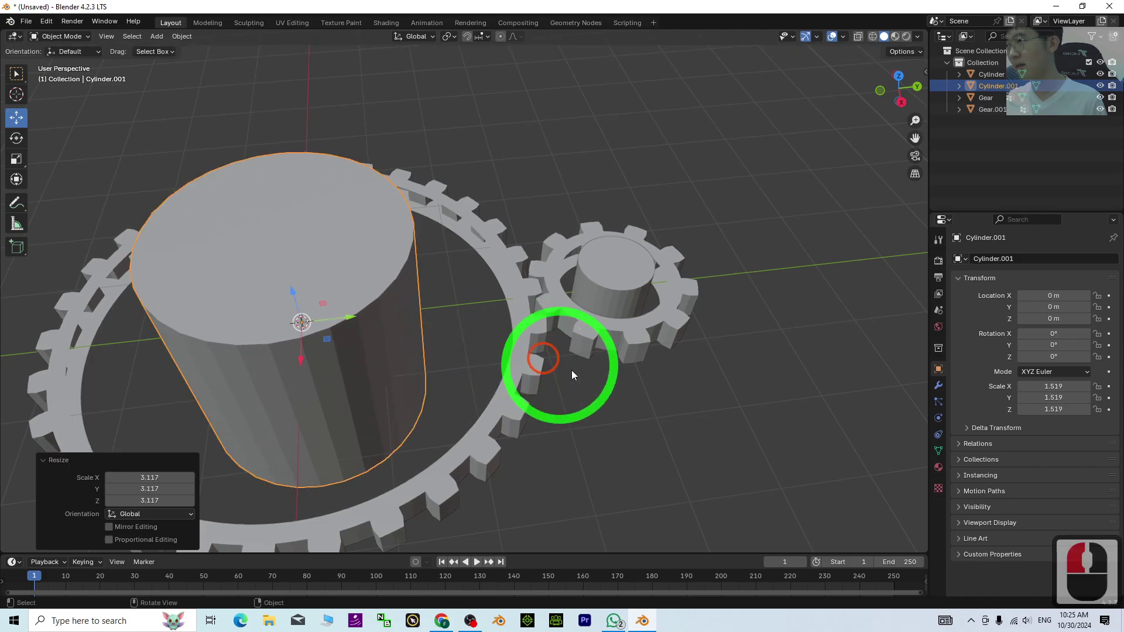
- Squash Cylinder.001 into a low disc with a Z scale of 0.502
{"action": "middle_click_drag", "start_coordinate": [572, 370], "coordinate": [311, 240]}
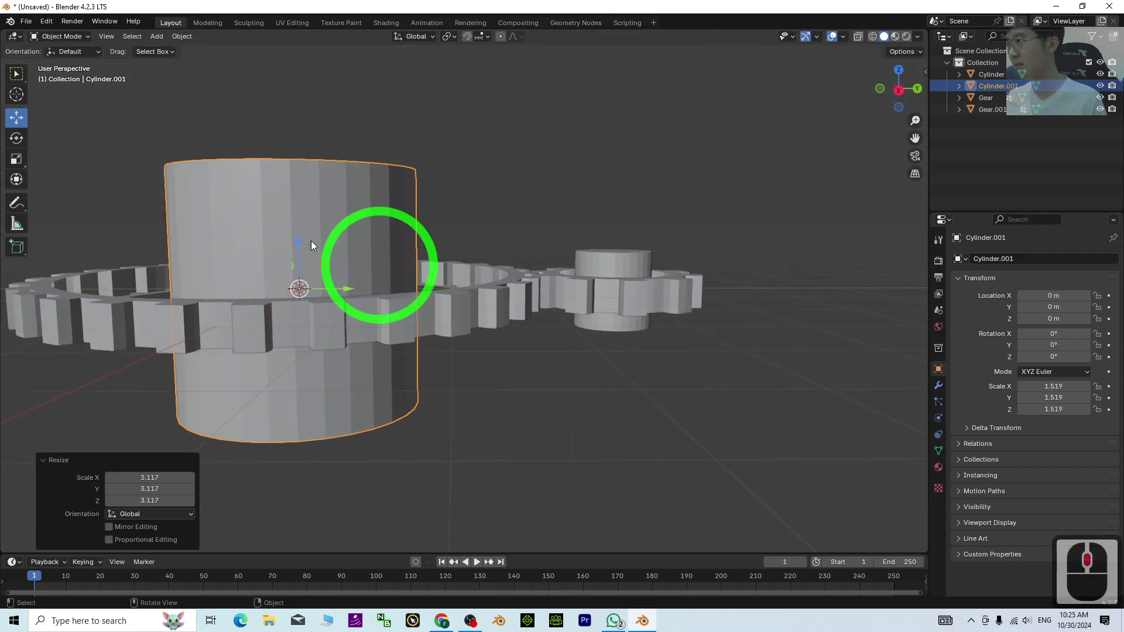
{"action": "left_click", "coordinate": [18, 159]}
{"action": "left_click_drag", "start_coordinate": [305, 247], "coordinate": [301, 280]}
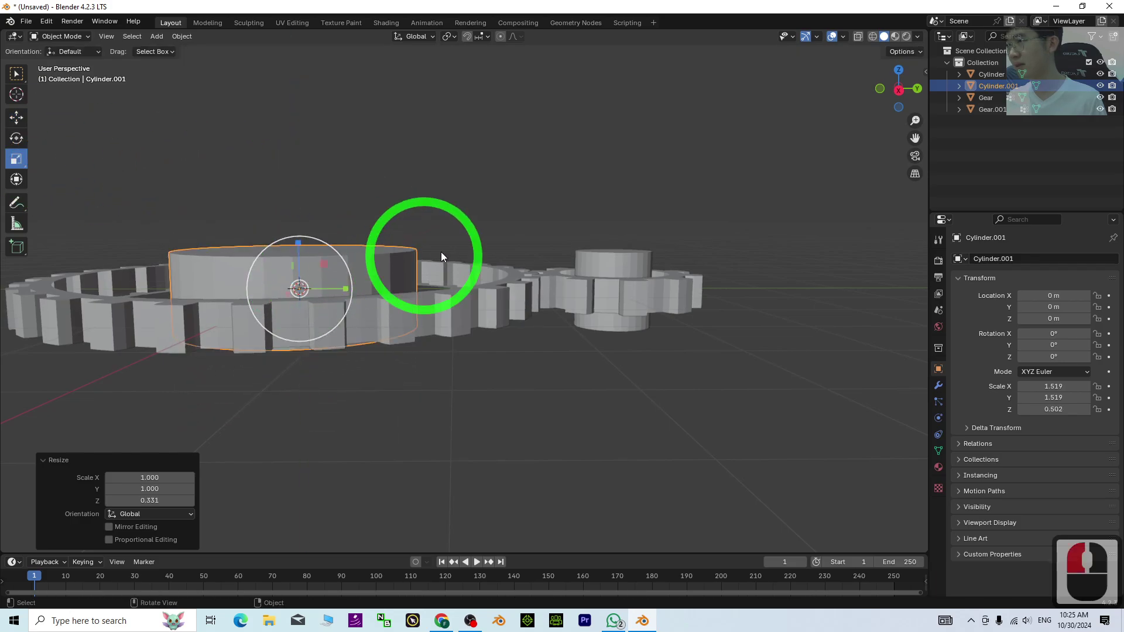
{"action": "middle_click_drag", "start_coordinate": [441, 252], "coordinate": [476, 340]}
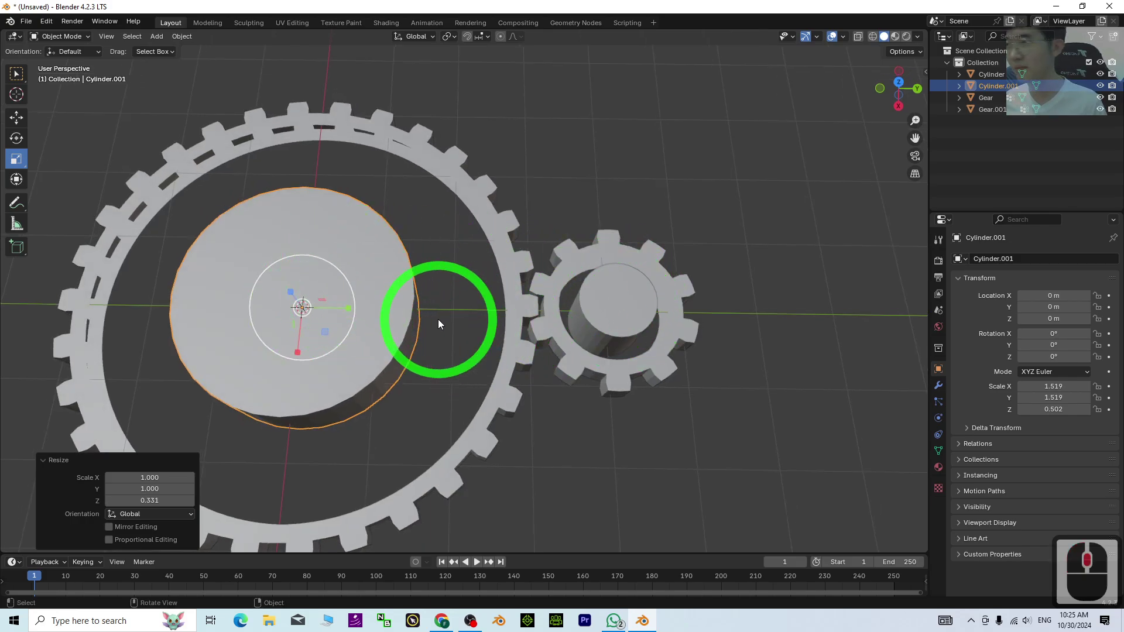
- Select the small Cylinder and switch it into Edit Mode
{"action": "middle_click_drag", "start_coordinate": [438, 324], "coordinate": [619, 269]}
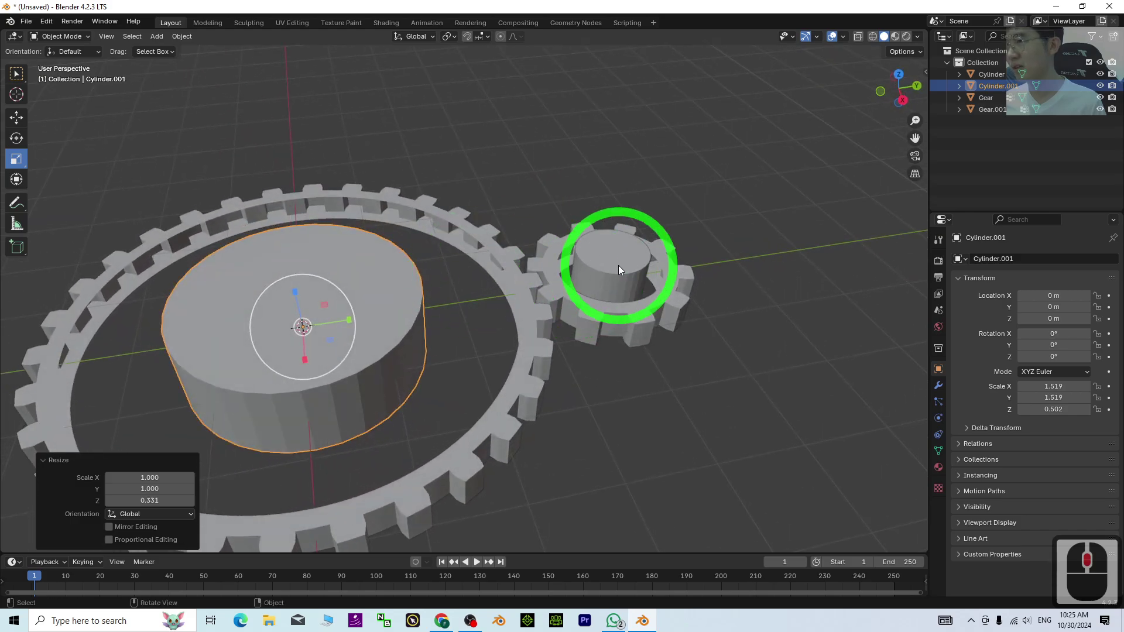
{"action": "left_click", "coordinate": [567, 261]}
{"action": "left_click", "coordinate": [60, 36]}
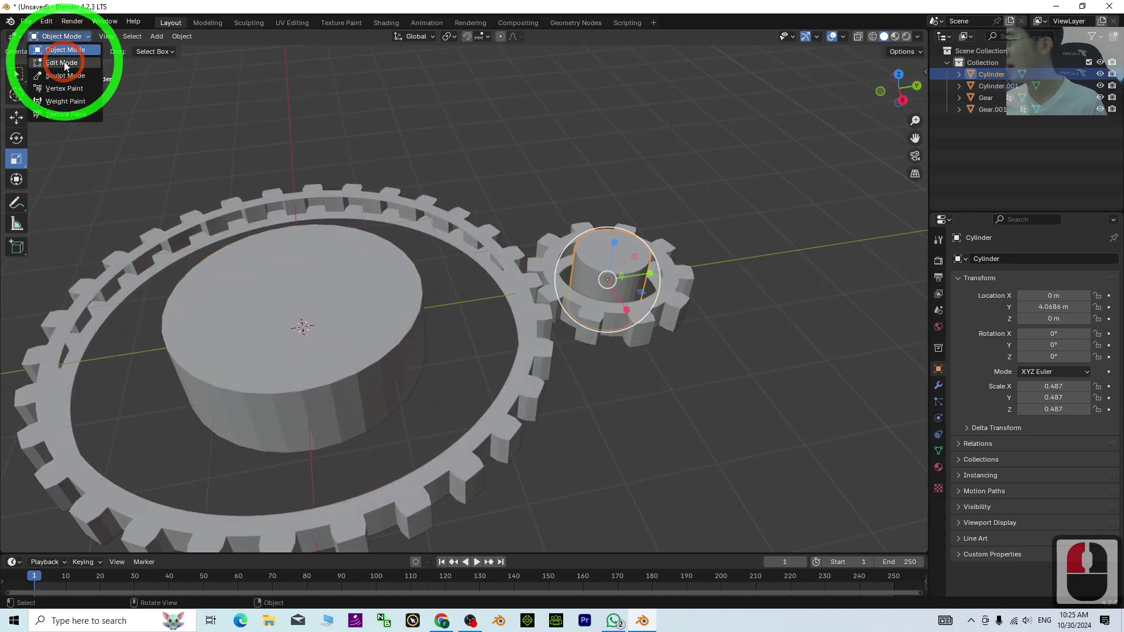
{"action": "left_click", "coordinate": [61, 63]}
{"action": "middle_click_drag", "start_coordinate": [595, 258], "coordinate": [497, 191]}
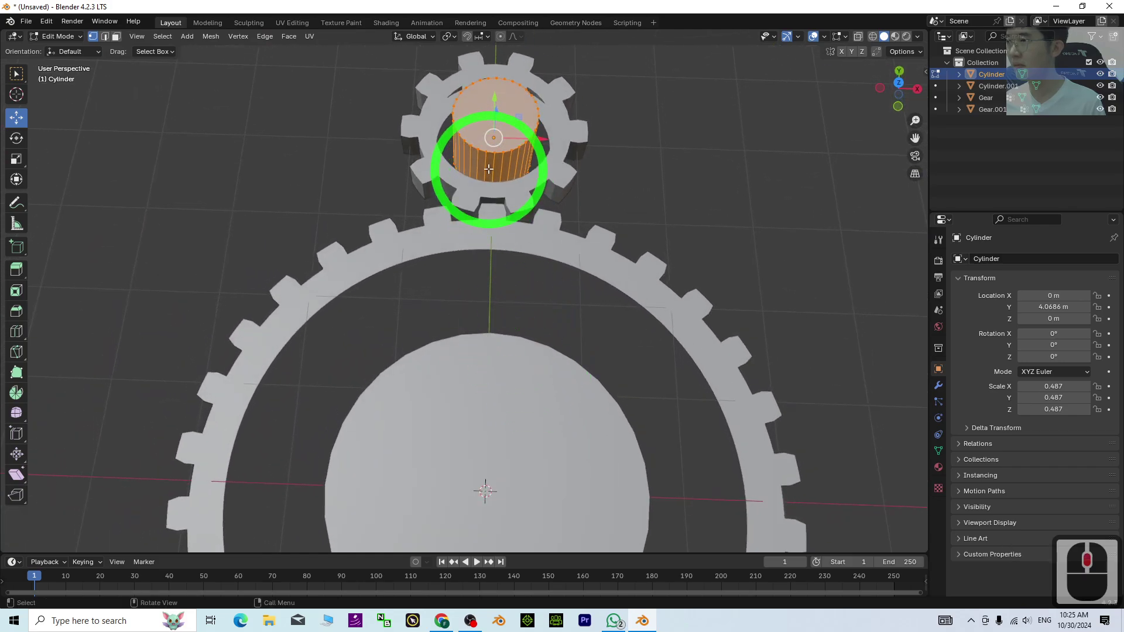
- Select the small cylinder's geometry, then deselect all of it
{"action": "left_click", "coordinate": [507, 157]}
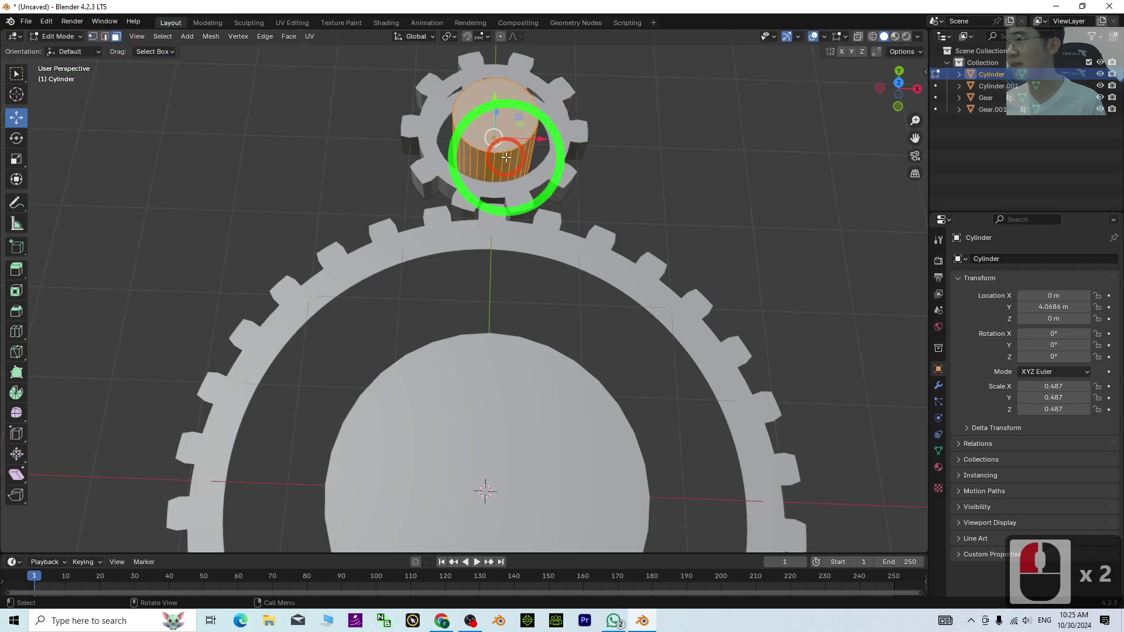
{"action": "middle_click_drag", "start_coordinate": [492, 150], "coordinate": [631, 288]}
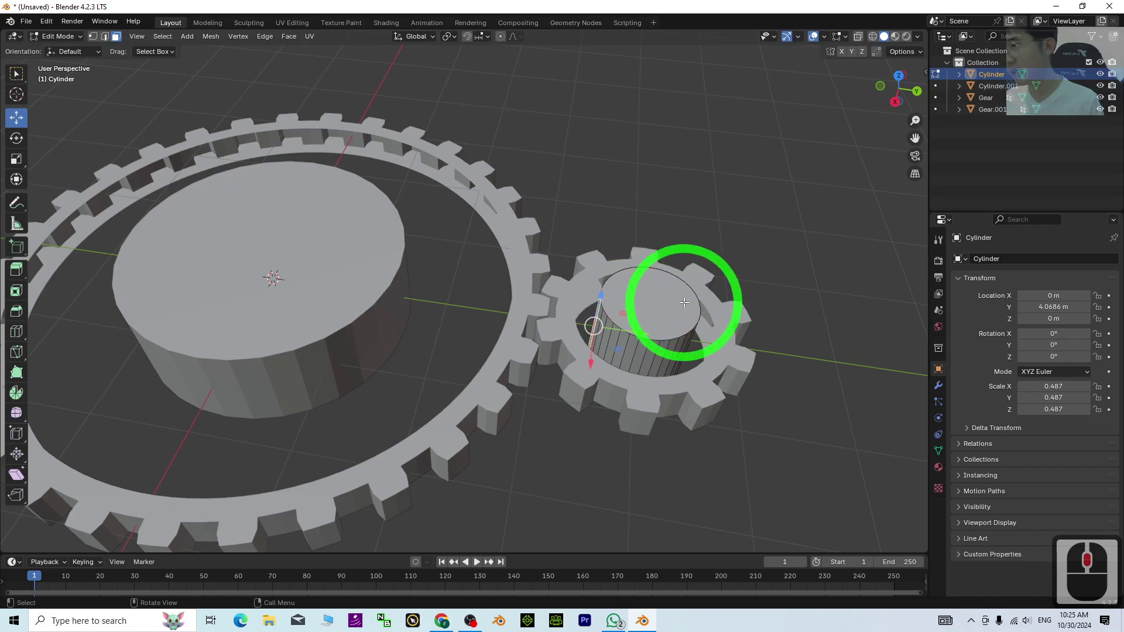
{"action": "middle_click_drag", "start_coordinate": [679, 317], "coordinate": [547, 268]}
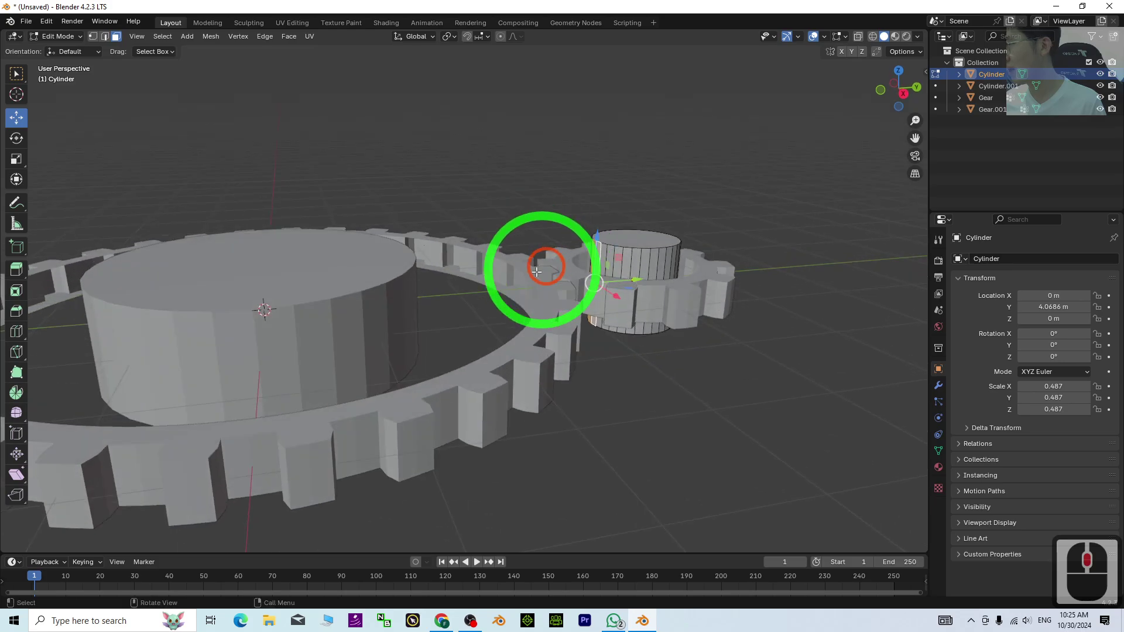
{"action": "left_click", "coordinate": [1, 350]}
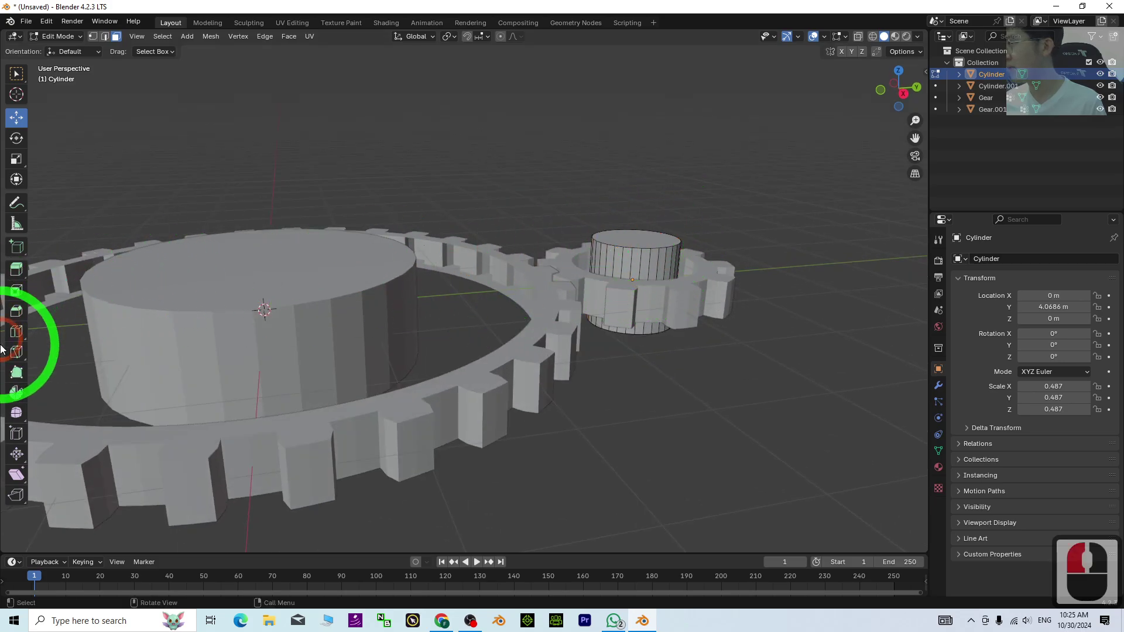
- Loop-cut the small Cylinder with 8 evenly spaced horizontal cuts, then enter face select mode
{"action": "left_click", "coordinate": [16, 333]}
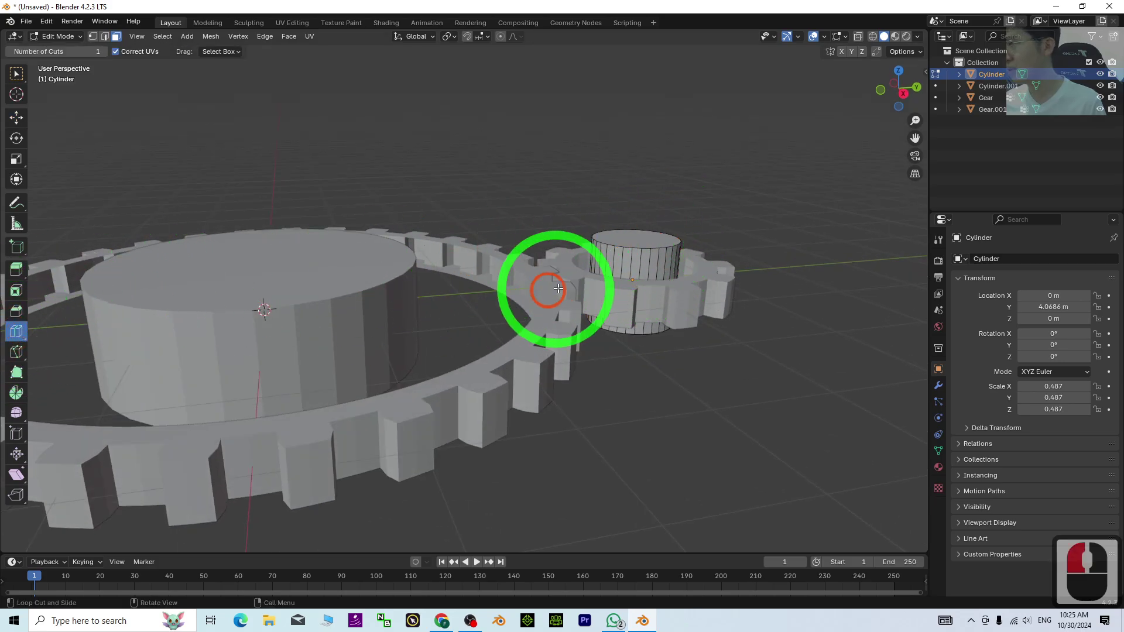
{"action": "left_click", "coordinate": [621, 264]}
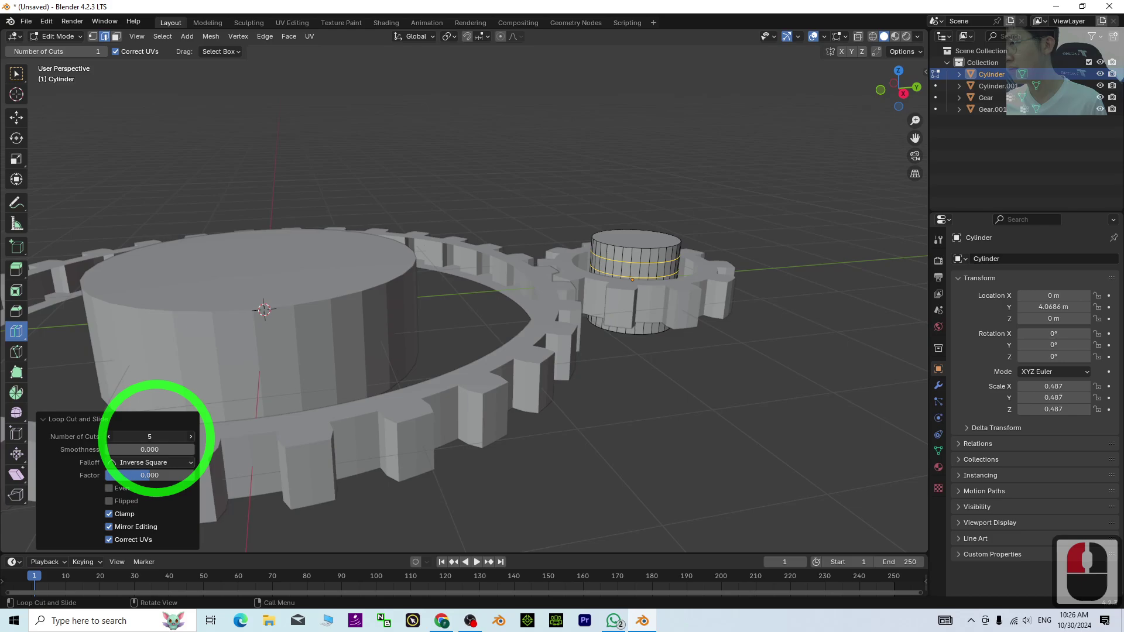
{"action": "middle_click_drag", "start_coordinate": [351, 459], "coordinate": [504, 421]}
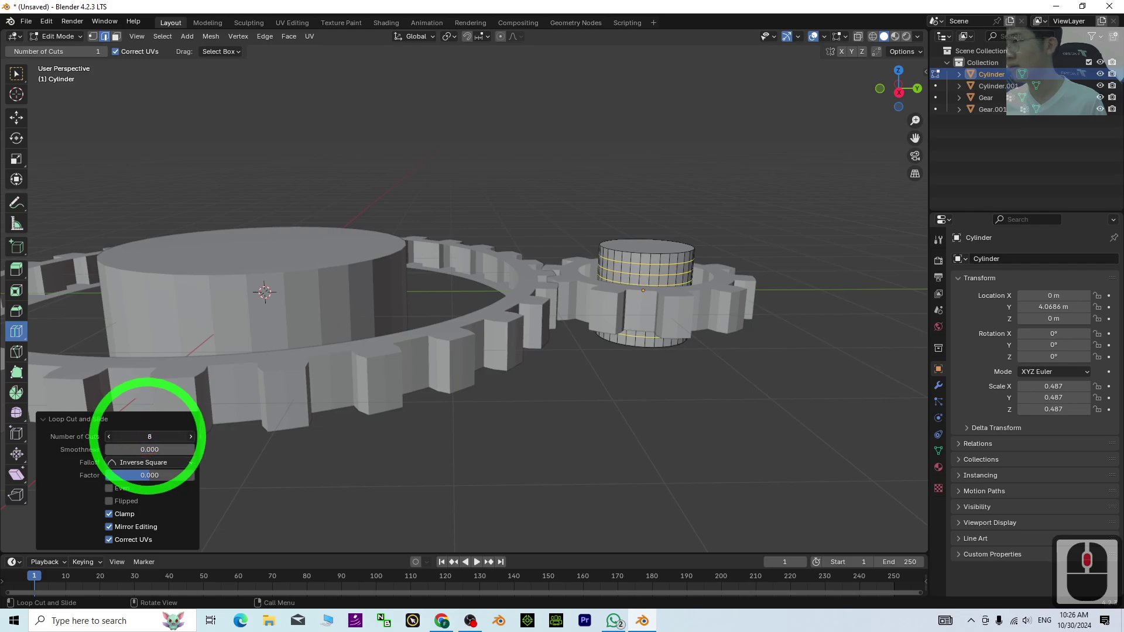
{"action": "middle_click_drag", "start_coordinate": [394, 363], "coordinate": [547, 394]}
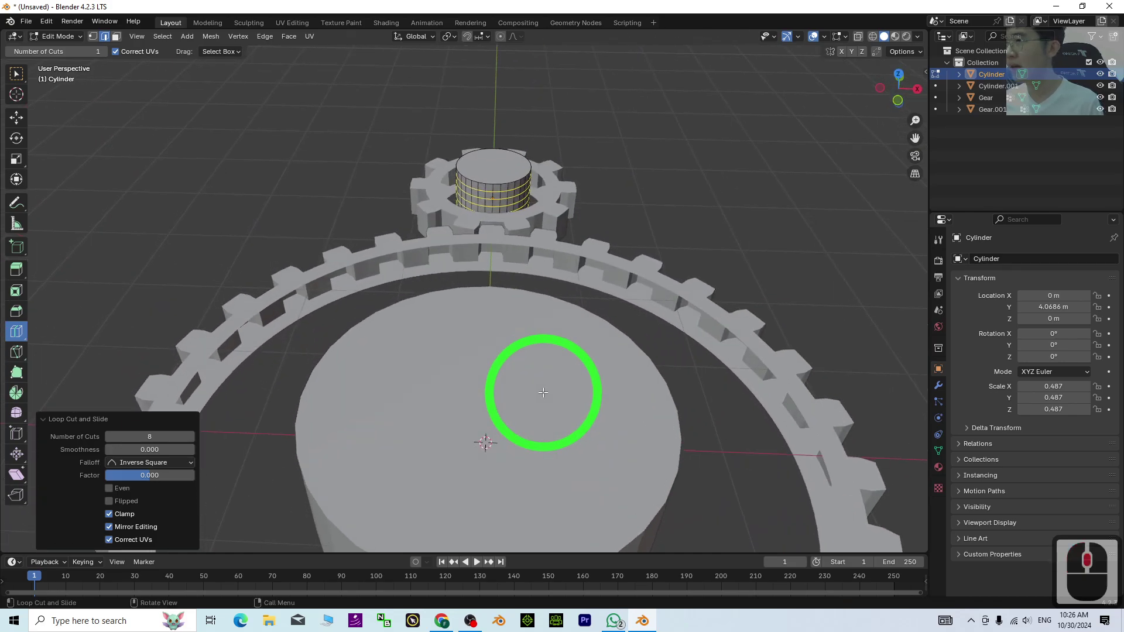
{"action": "scroll", "coordinate": [560, 151], "scroll_direction": "up", "scroll_amount": 3}
{"action": "middle_click_drag", "start_coordinate": [560, 150], "coordinate": [702, 190]}
{"action": "scroll", "coordinate": [673, 184], "scroll_direction": "up", "scroll_amount": 2, "text": "shift"}
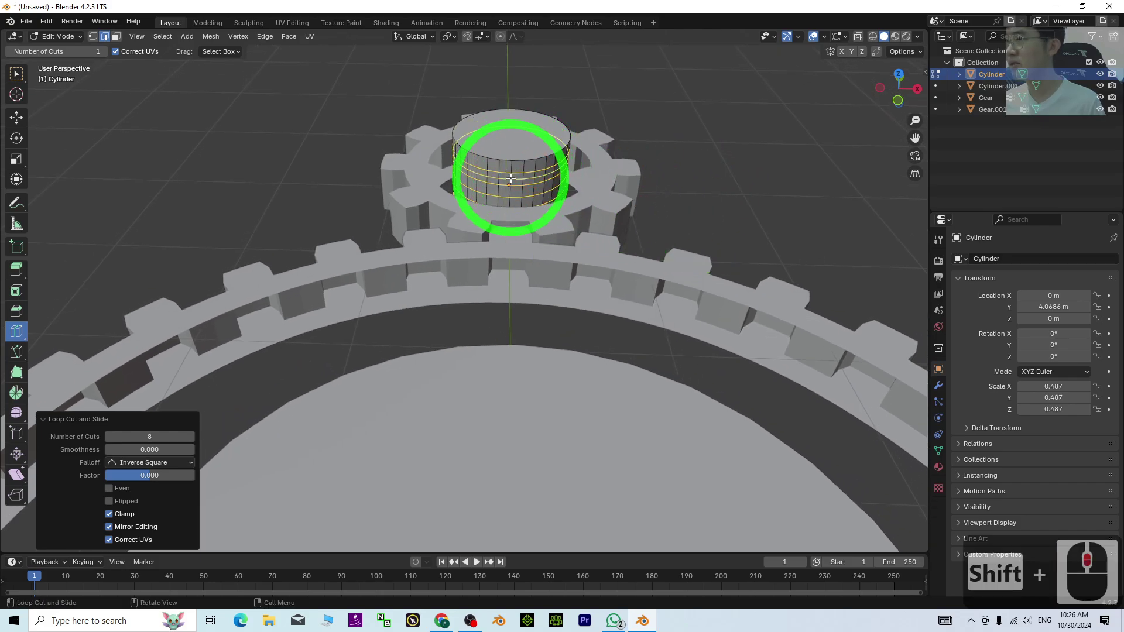
{"action": "left_click", "coordinate": [117, 37]}
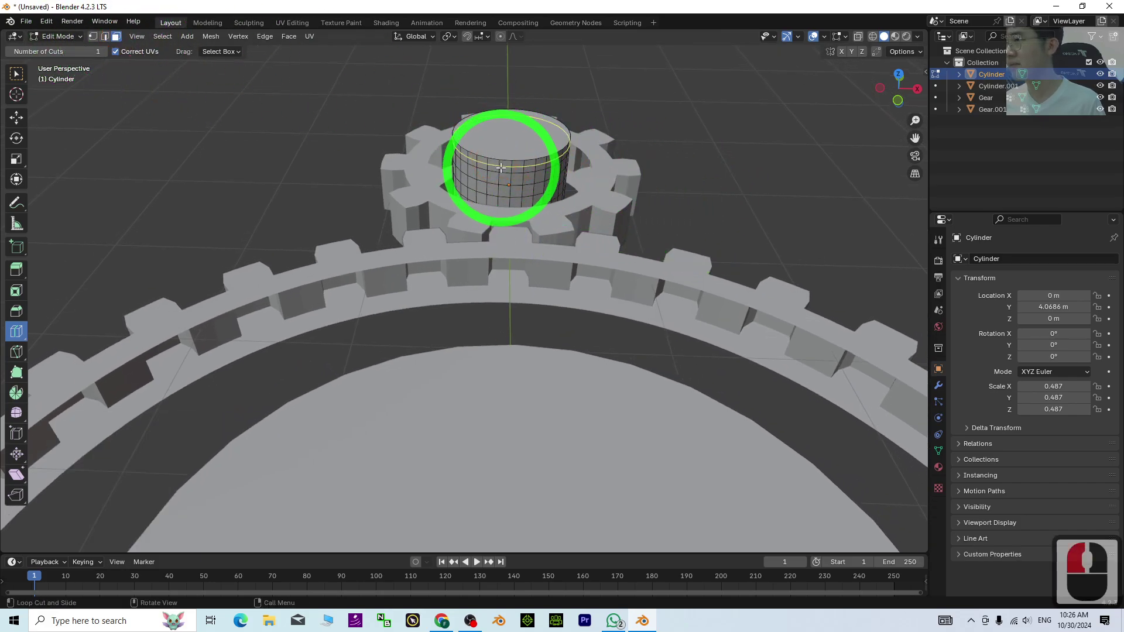
- Extrude three of the hub's side faces toward the big gear, then undo the extrusion
{"action": "left_click", "coordinate": [17, 76]}
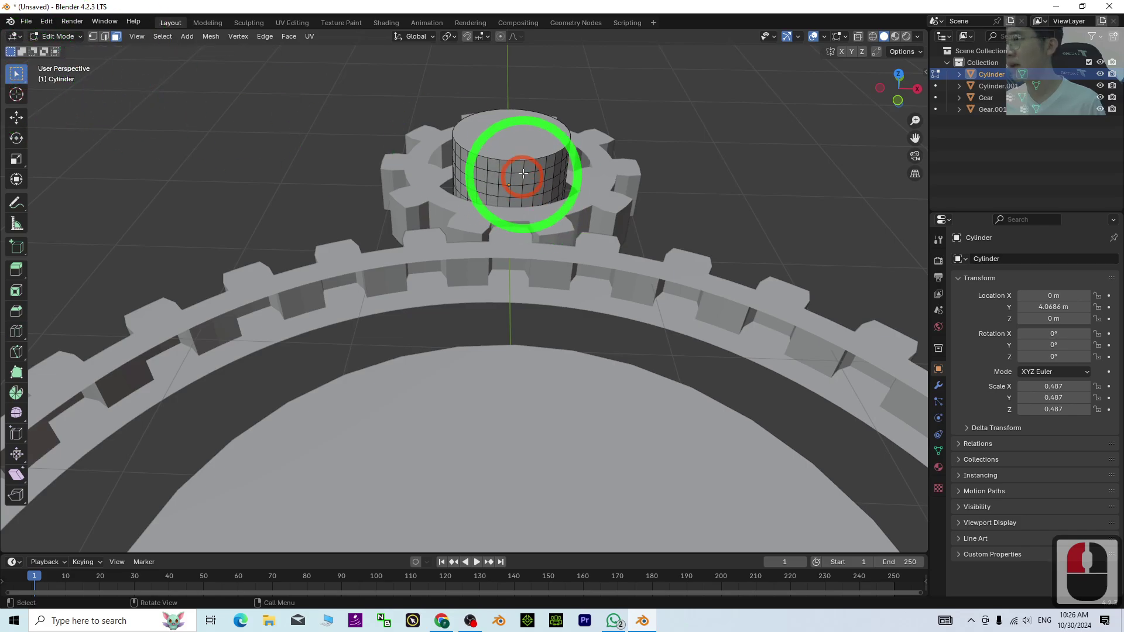
{"action": "left_click", "coordinate": [503, 176], "text": "shift"}
{"action": "left_click", "coordinate": [508, 180], "text": "shift"}
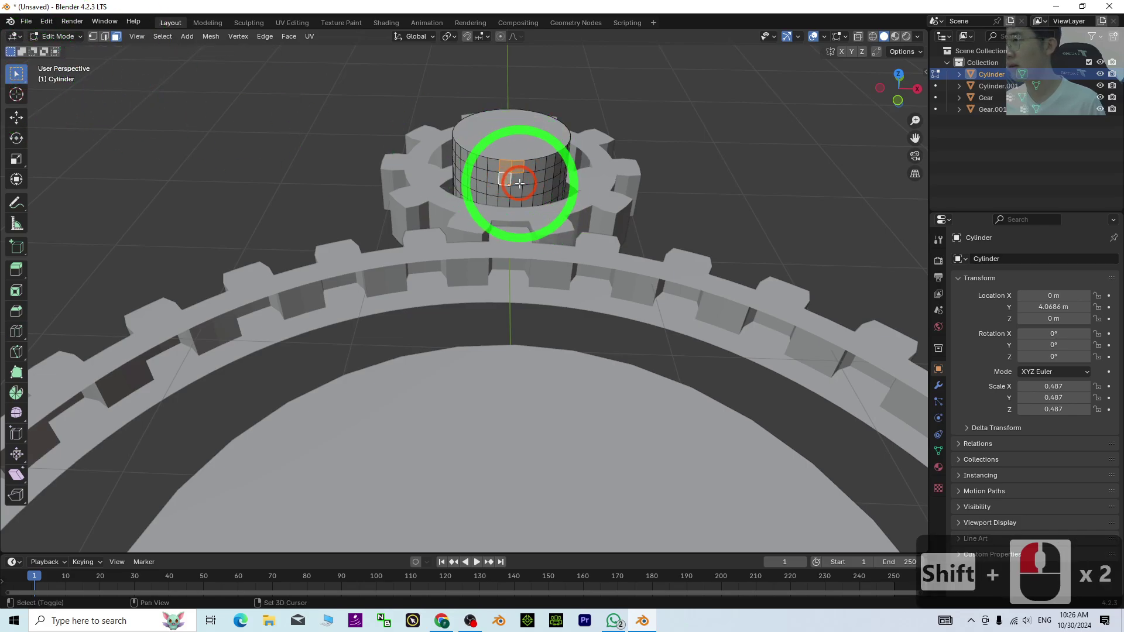
{"action": "left_click", "coordinate": [513, 184], "text": "shift"}
{"action": "middle_click_drag", "start_coordinate": [765, 216], "coordinate": [683, 300]}
{"action": "key", "text": "e"}
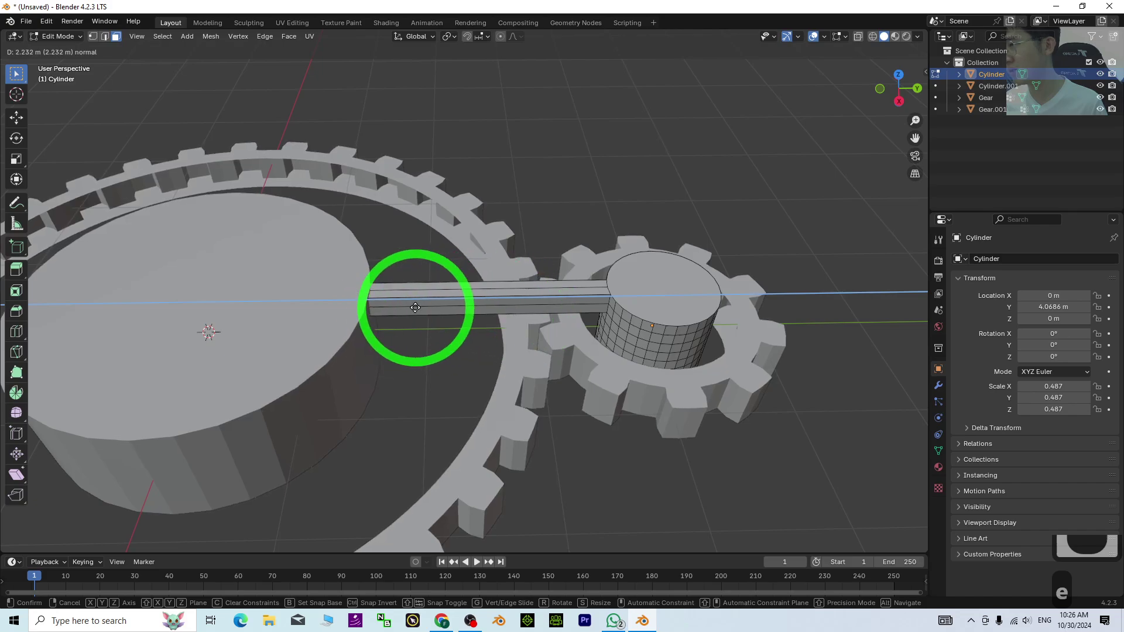
{"action": "left_click", "coordinate": [415, 307]}
{"action": "middle_click_drag", "start_coordinate": [415, 308], "coordinate": [644, 342]}
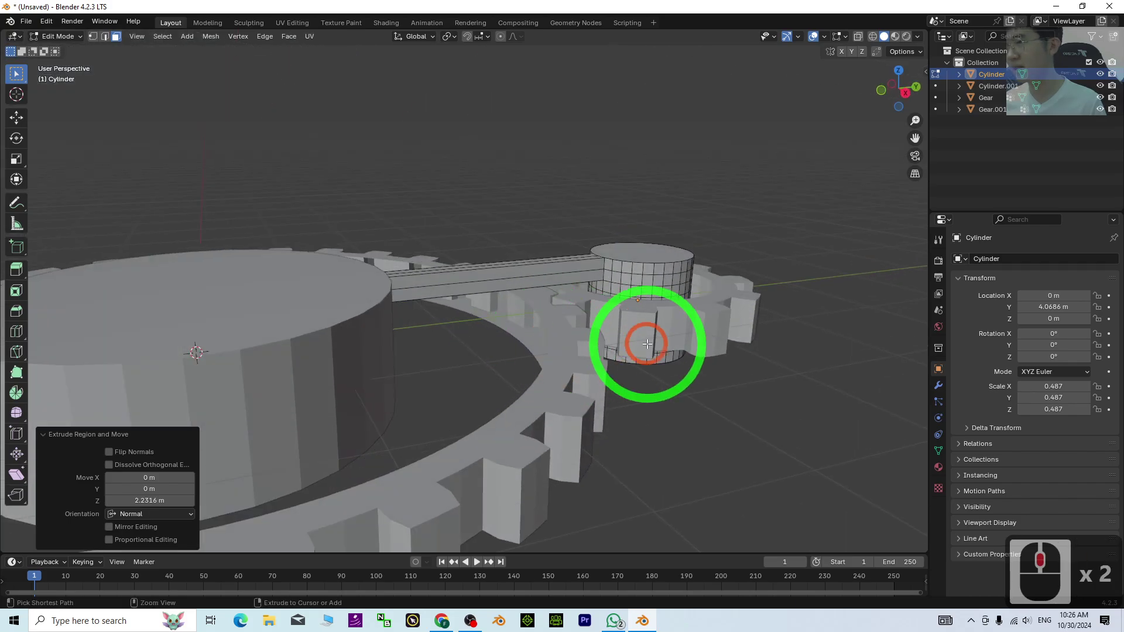
{"action": "key", "text": "ctrl+z"}
- Extrude three lower hub faces into a second arm reaching the large centre disc
{"action": "middle_click_drag", "start_coordinate": [621, 388], "coordinate": [570, 360]}
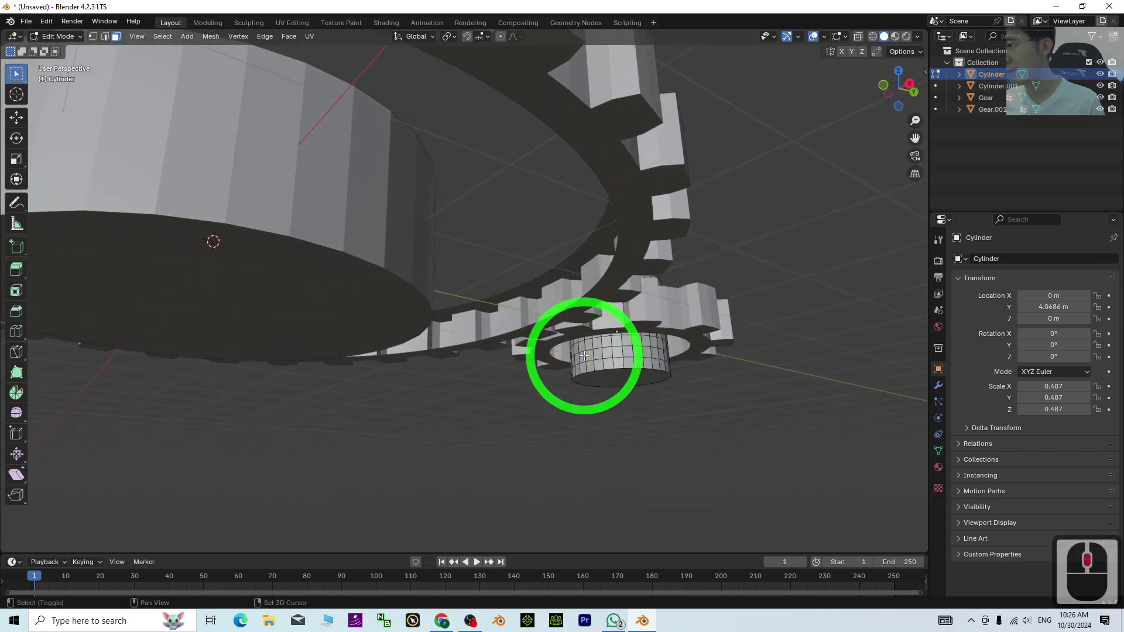
{"action": "left_click", "coordinate": [584, 356], "text": "shift"}
{"action": "left_click", "coordinate": [589, 358], "text": "shift"}
{"action": "left_click", "coordinate": [698, 275], "text": "shift"}
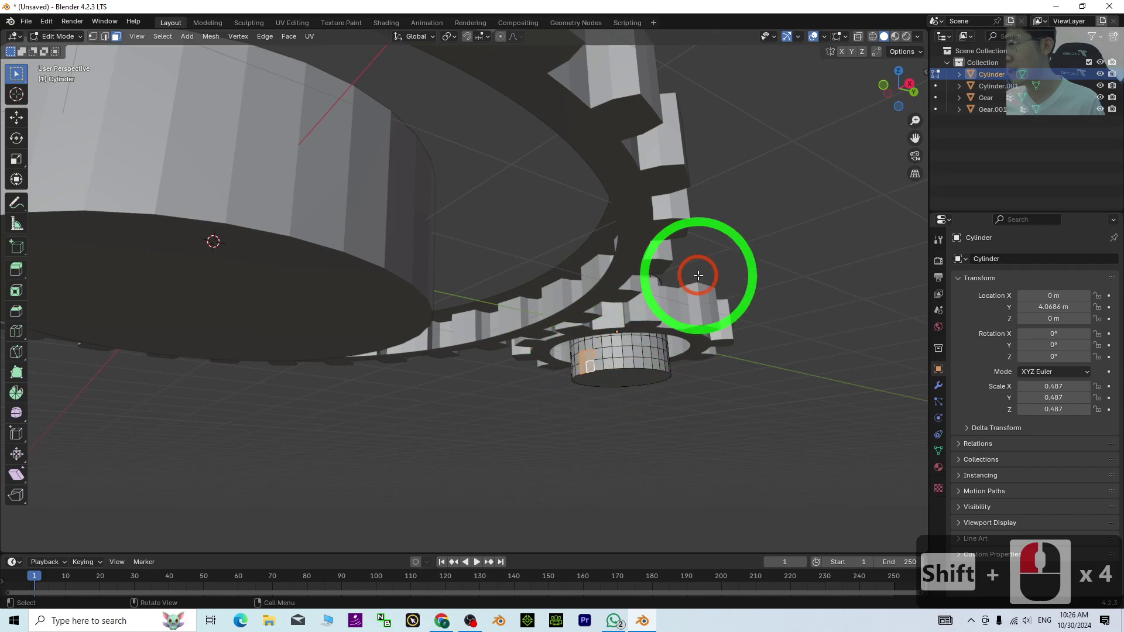
{"action": "middle_click_drag", "start_coordinate": [697, 276], "coordinate": [665, 333]}
{"action": "key", "text": "e"}
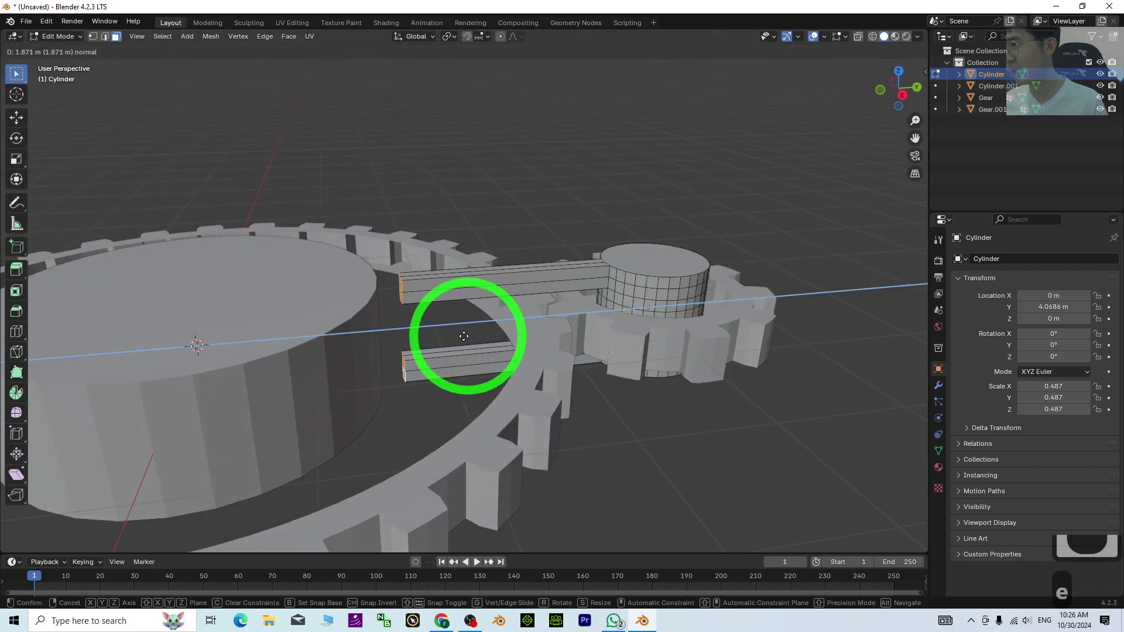
{"action": "left_click", "coordinate": [426, 353]}
{"action": "left_click", "coordinate": [658, 319]}
{"action": "middle_click_drag", "start_coordinate": [658, 321], "coordinate": [647, 394]}
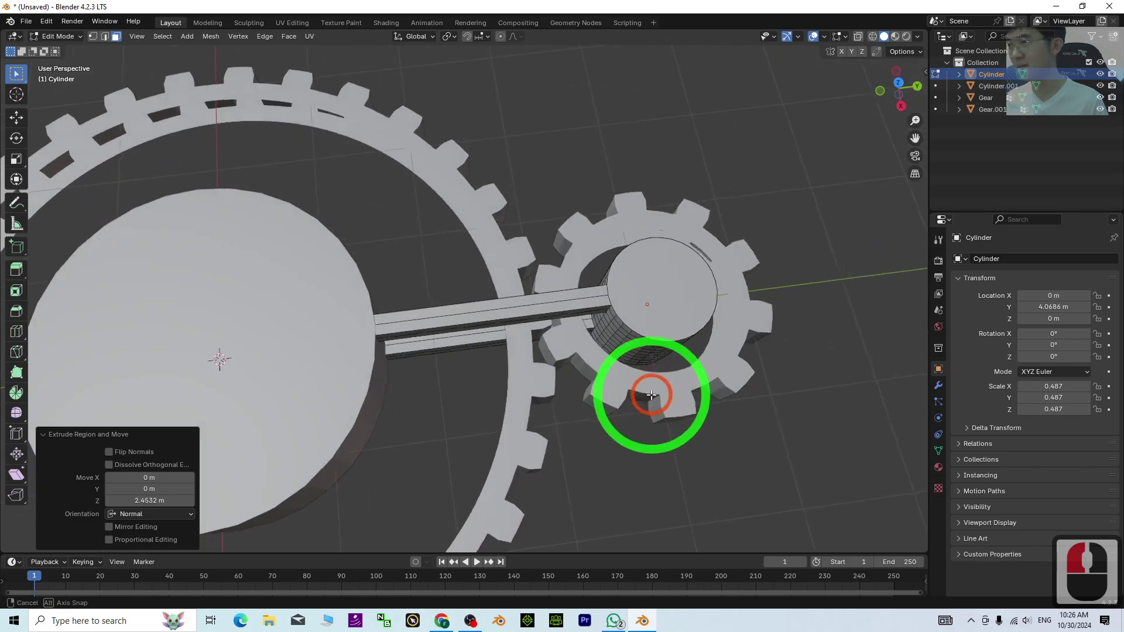
{"action": "scroll", "coordinate": [572, 452], "scroll_direction": "down", "scroll_amount": 3}
{"action": "middle_click_drag", "start_coordinate": [572, 452], "coordinate": [438, 351]}
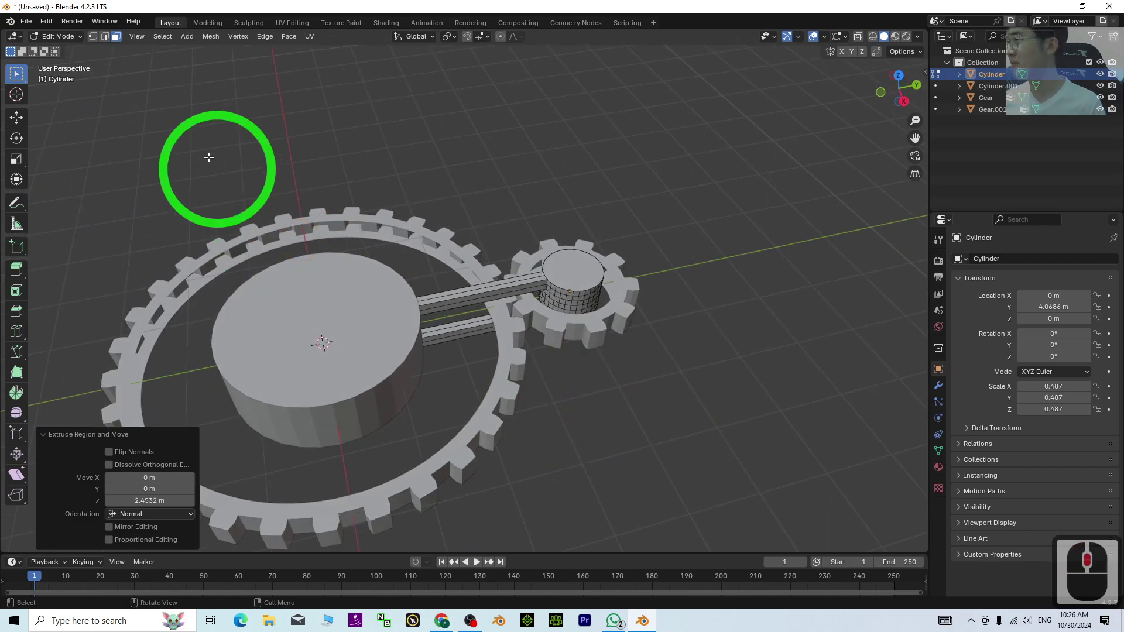
- Return to Object Mode and parent the hub-and-arm Cylinder to Cylinder.001 (Object)
{"action": "left_click", "coordinate": [65, 37]}
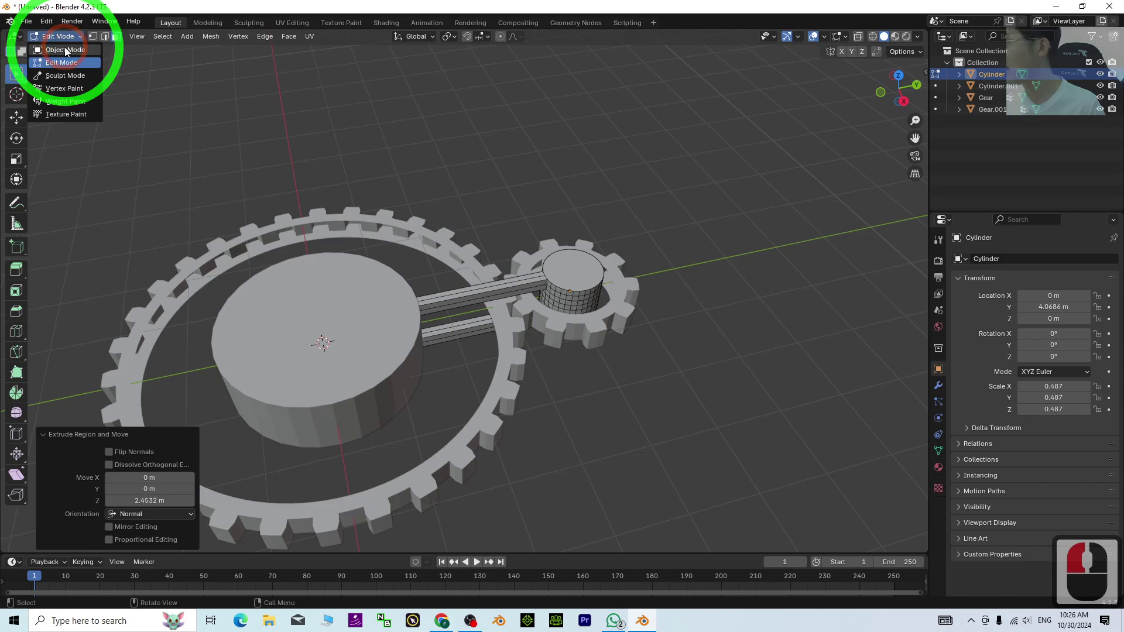
{"action": "left_click", "coordinate": [66, 50]}
{"action": "left_click", "coordinate": [364, 301]}
{"action": "left_click", "coordinate": [603, 281]}
{"action": "left_click", "coordinate": [588, 291]}
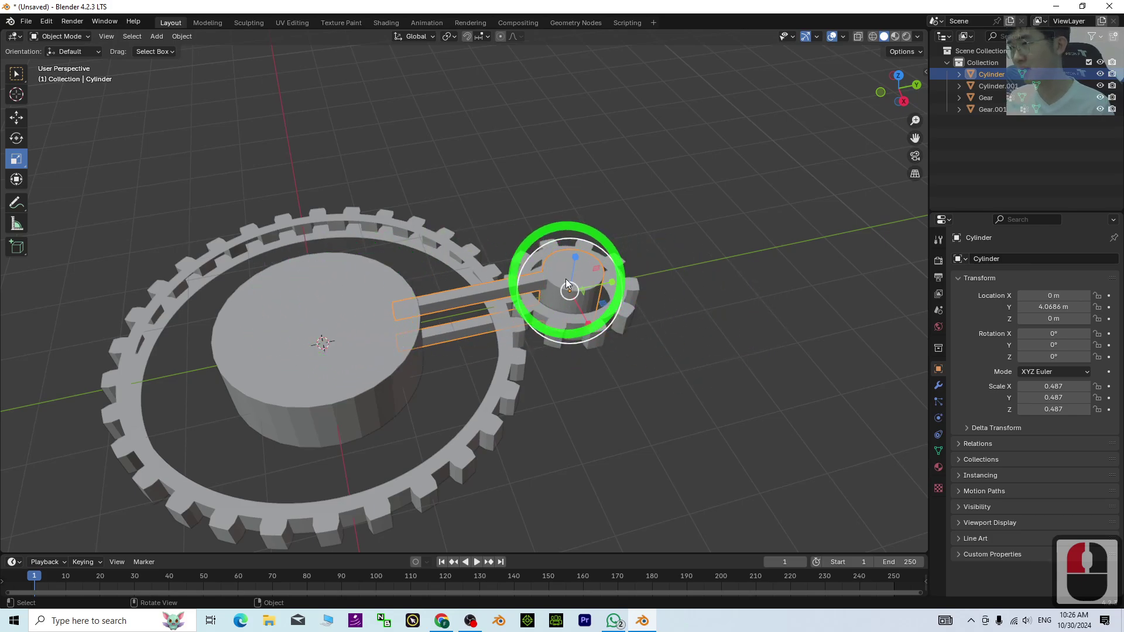
{"action": "left_click", "coordinate": [224, 311], "text": "shift"}
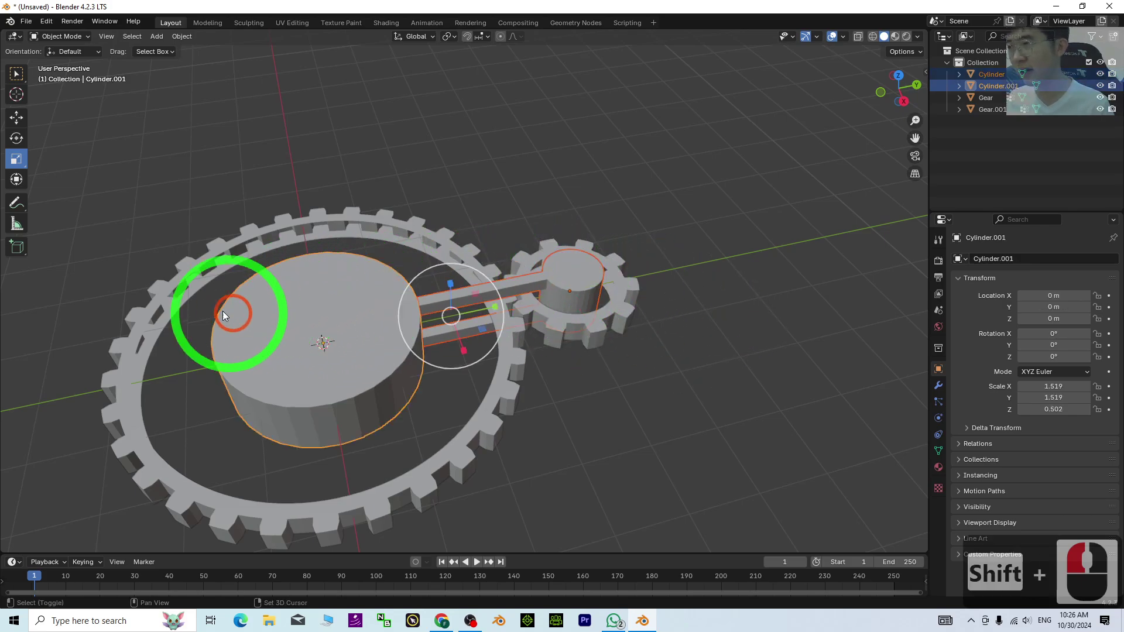
{"action": "key", "text": "ctrl+p"}
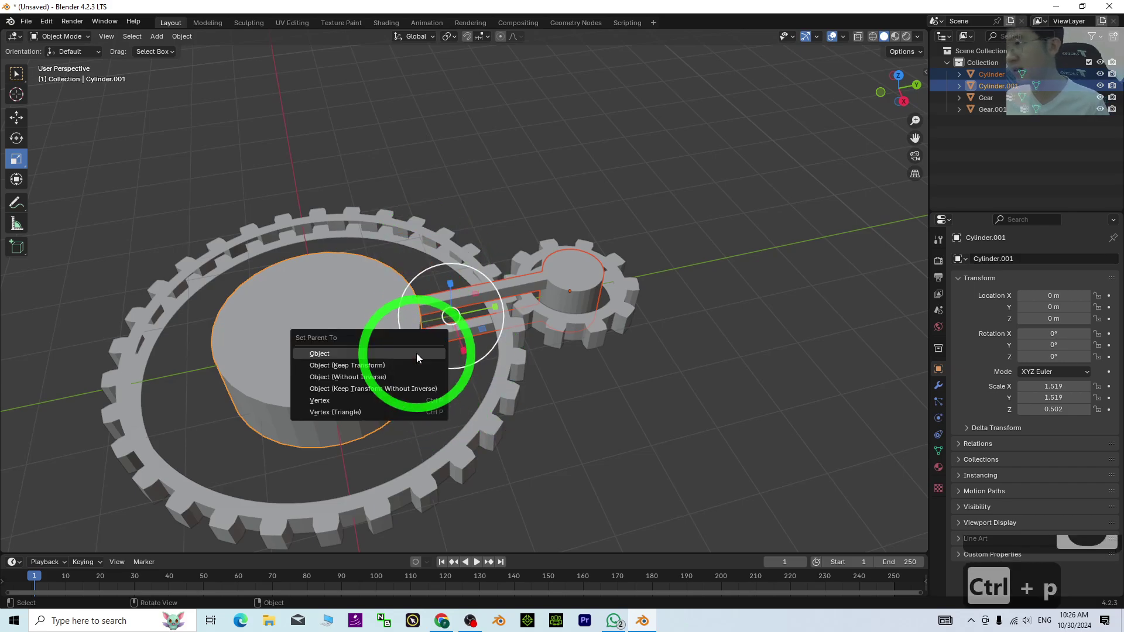
{"action": "left_click", "coordinate": [416, 353]}
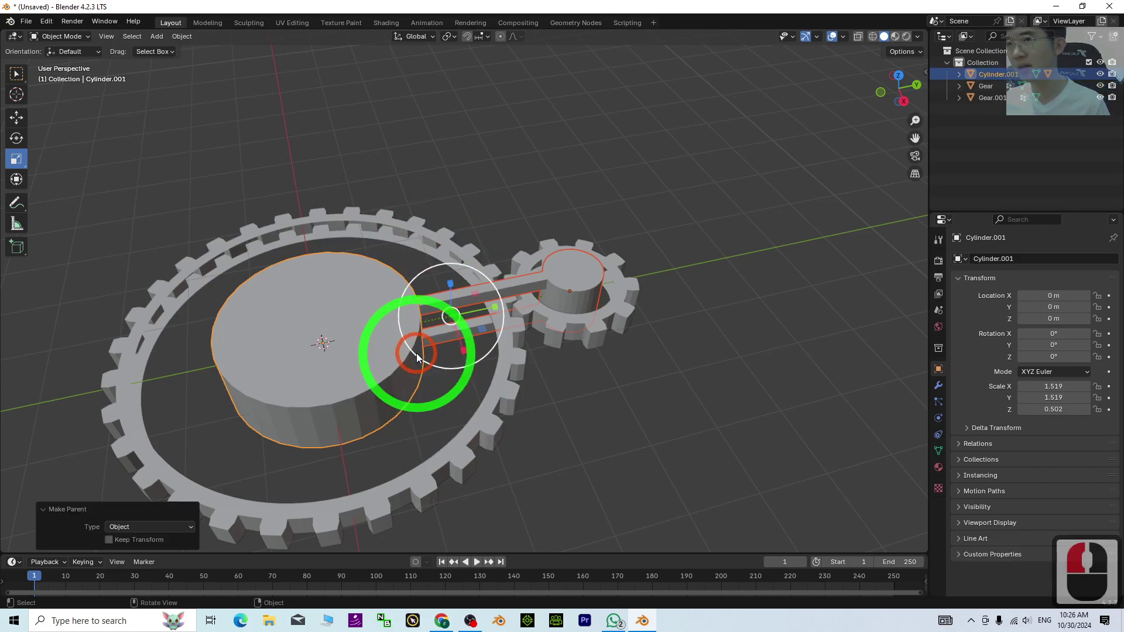
- Test-rotate Cylinder.001 with its attached arm, then undo the rotation back to 0°
{"action": "left_click", "coordinate": [997, 73]}
{"action": "left_click", "coordinate": [292, 266]}
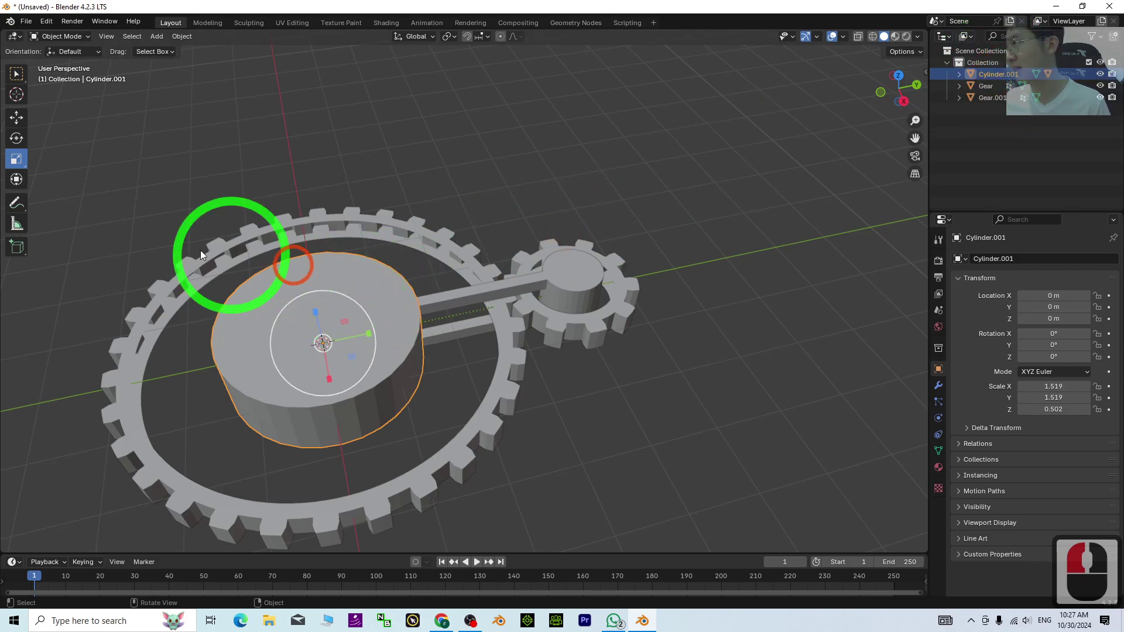
{"action": "left_click", "coordinate": [339, 350]}
{"action": "left_click_drag", "start_coordinate": [346, 357], "coordinate": [393, 332]}
{"action": "key", "text": "ctrl+z"}
{"action": "key", "text": "ctrl+z"}
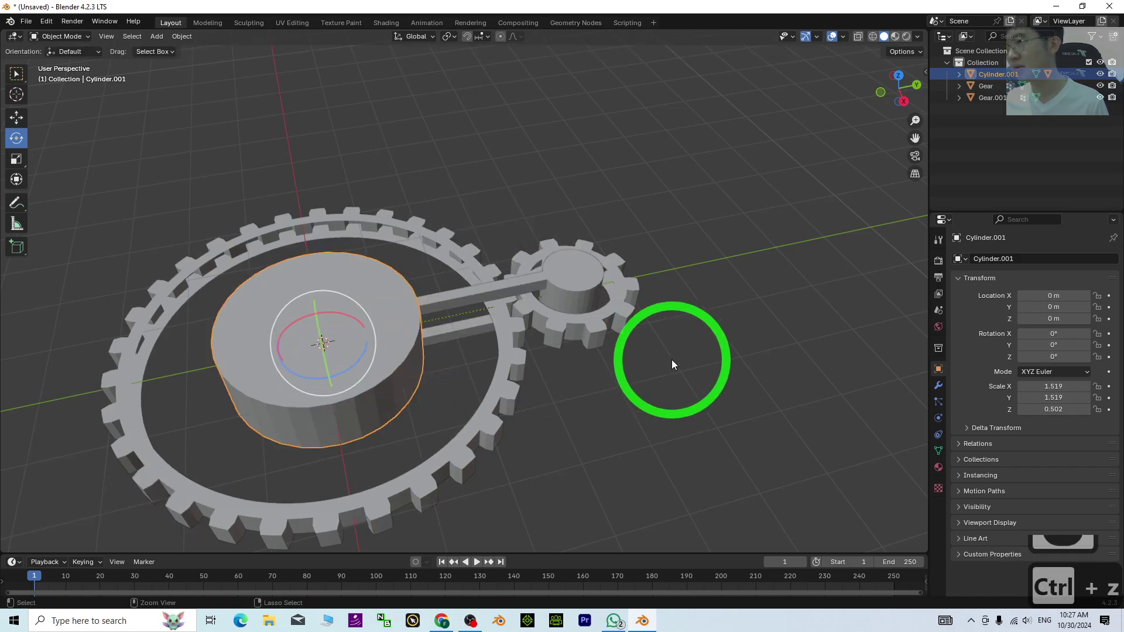
{"action": "middle_click_drag", "start_coordinate": [810, 371], "coordinate": [635, 305]}
{"action": "left_click", "coordinate": [622, 300]}
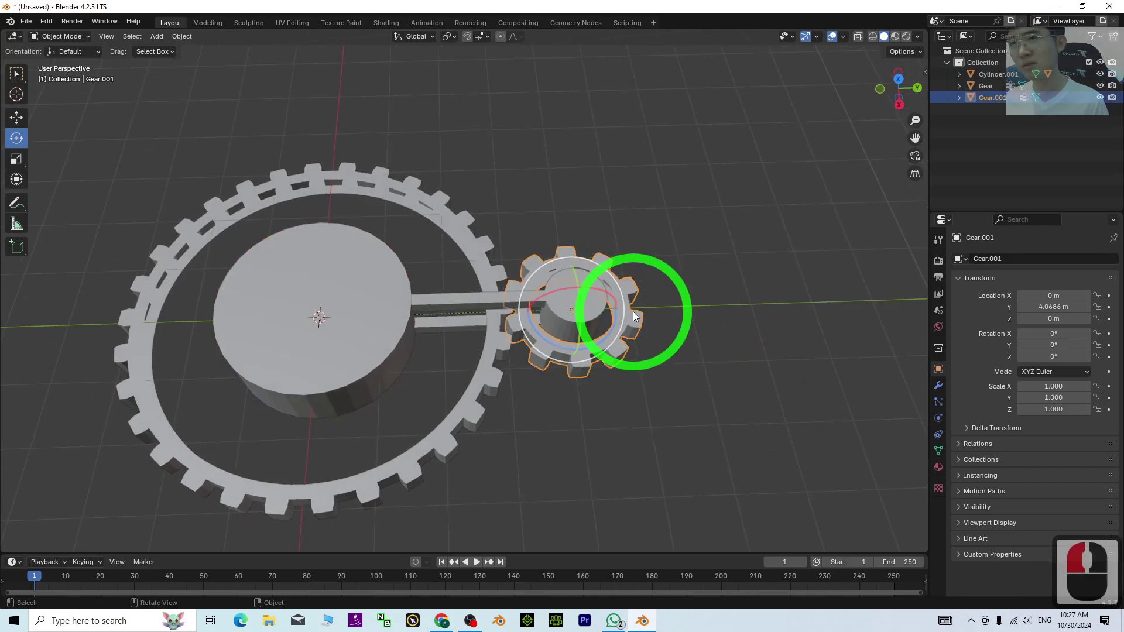
- Rename Gear.001 to Gear.small in the Outliner
{"action": "double_click", "coordinate": [995, 98]}
{"action": "key", "text": "F2"}
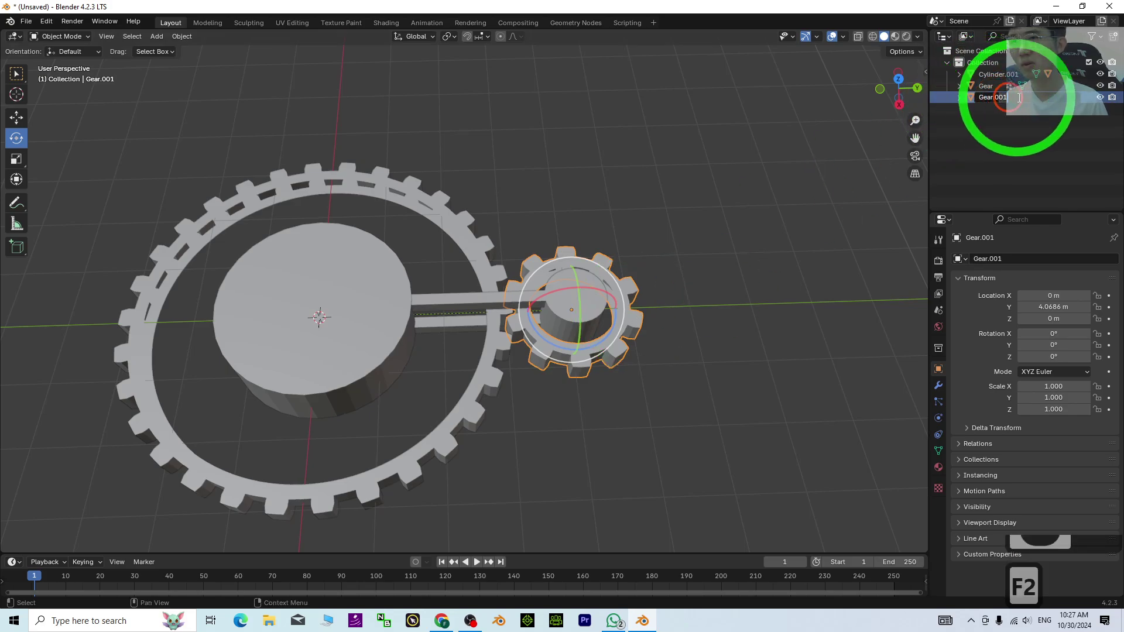
{"action": "left_click", "coordinate": [1022, 98]}
{"action": "key", "text": "BackSpace"}
{"action": "key", "text": "BackSpace"}
{"action": "key", "text": "BackSpace"}
{"action": "type", "text": "small"}
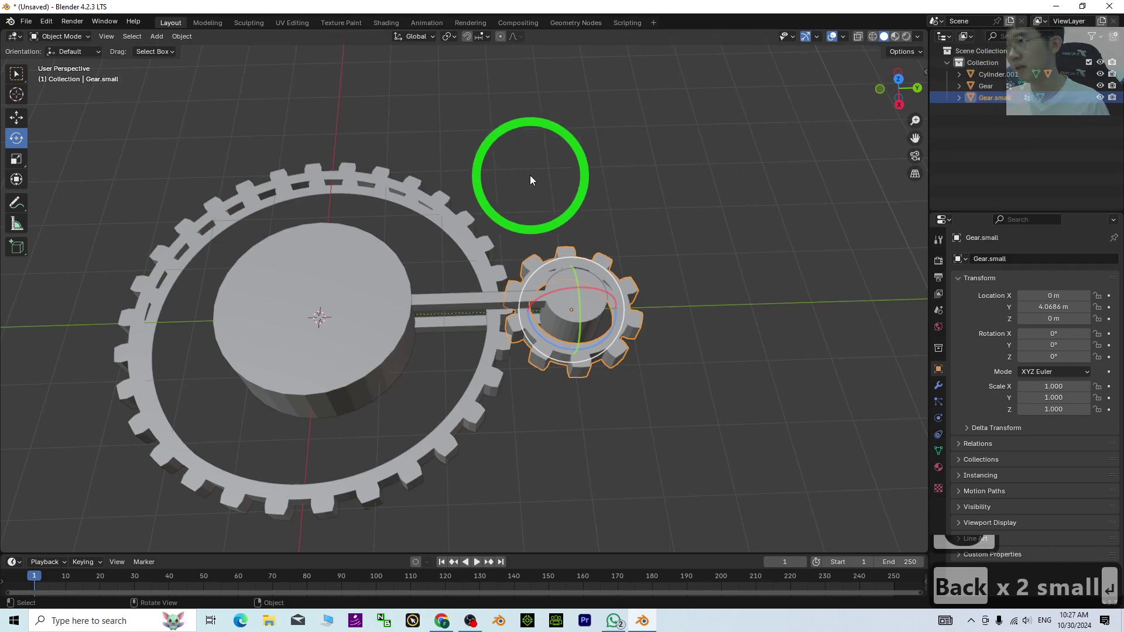
- Rename the large gear Gear to Gear.big
{"action": "left_click", "coordinate": [457, 229]}
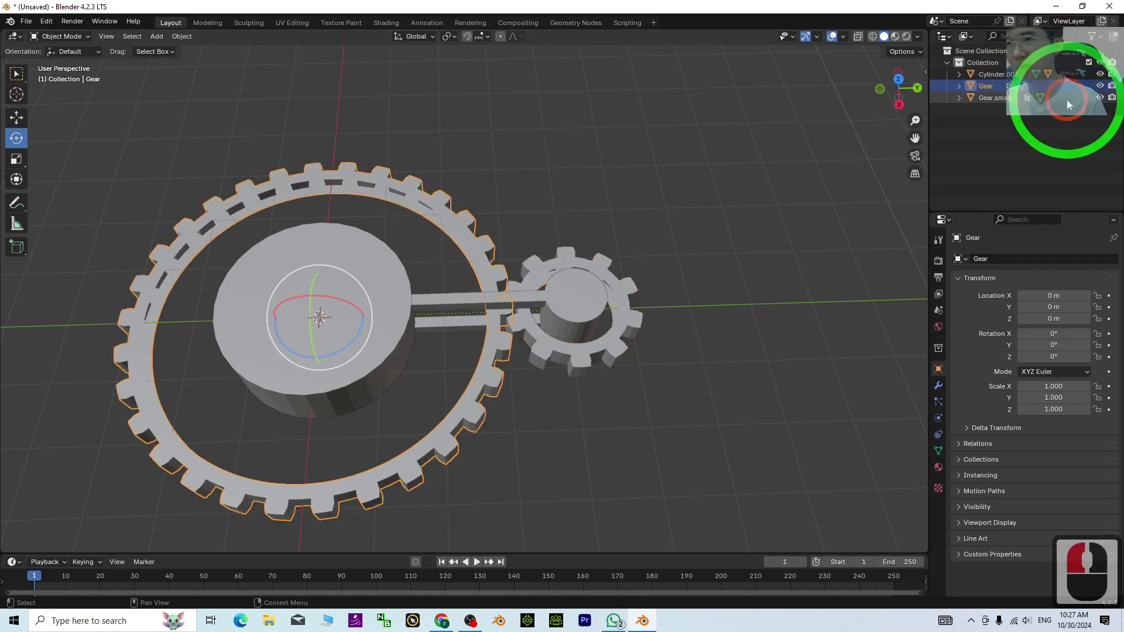
{"action": "double_click", "coordinate": [993, 86]}
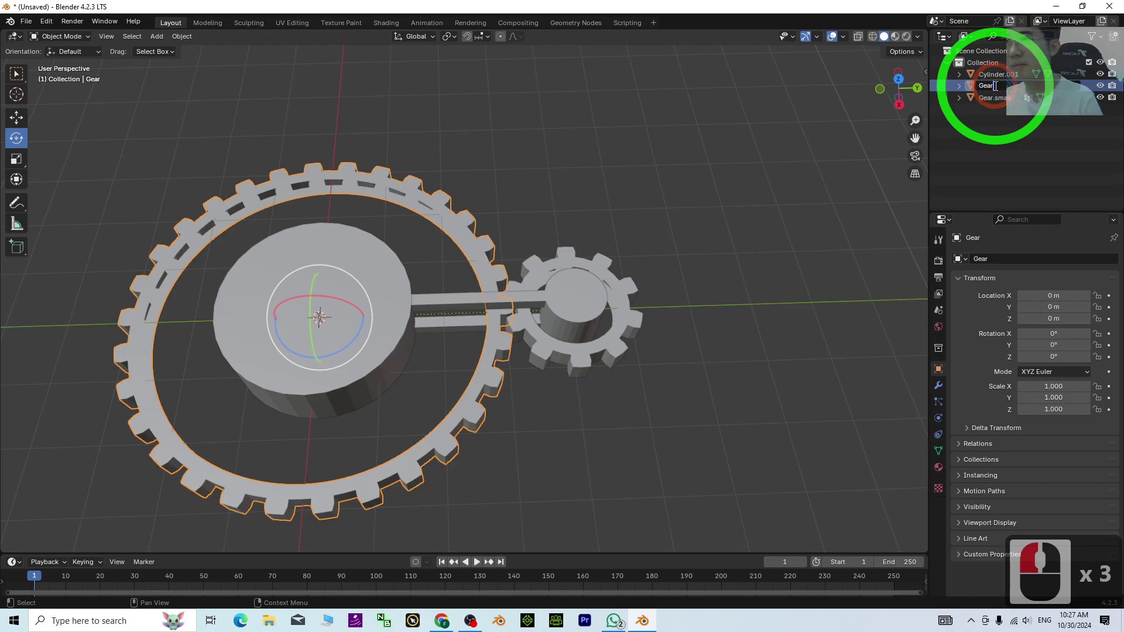
{"action": "type", "text": ".big"}
{"action": "key", "text": "Return"}
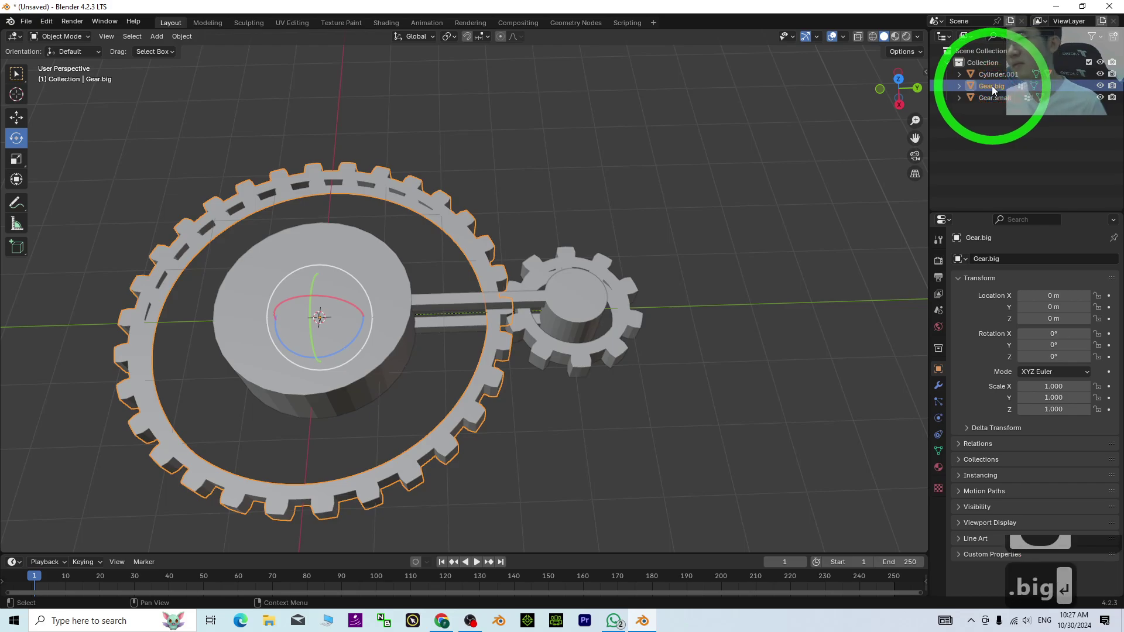
{"action": "left_click", "coordinate": [555, 346]}
{"action": "middle_click_drag", "start_coordinate": [607, 394], "coordinate": [587, 349]}
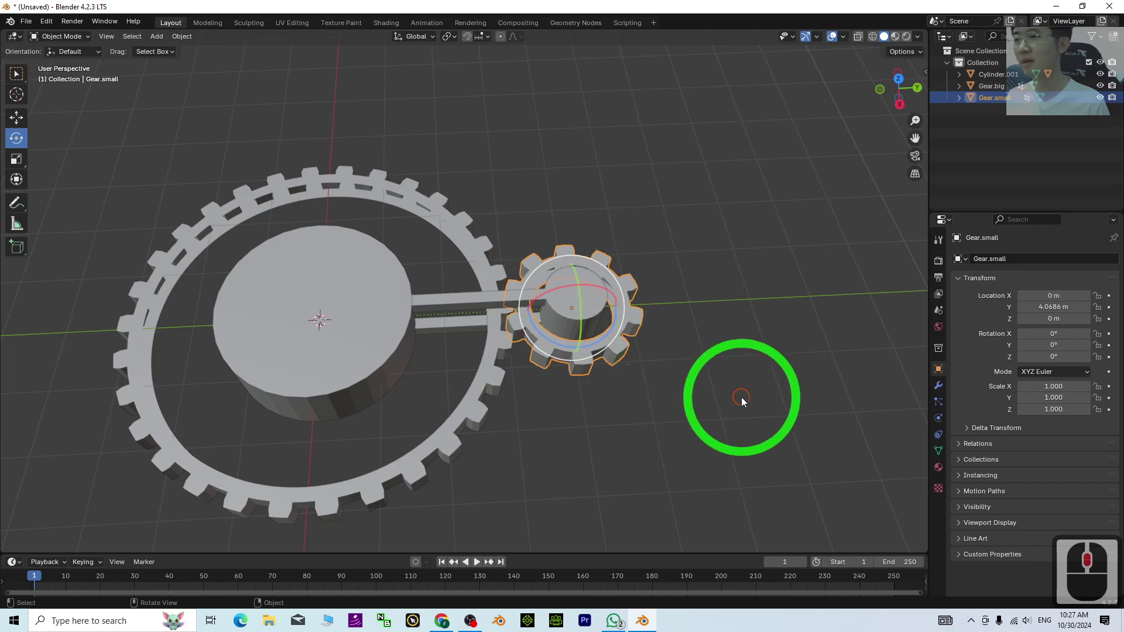
{"action": "left_click", "coordinate": [612, 345]}
{"action": "left_click", "coordinate": [611, 345], "text": "shift"}
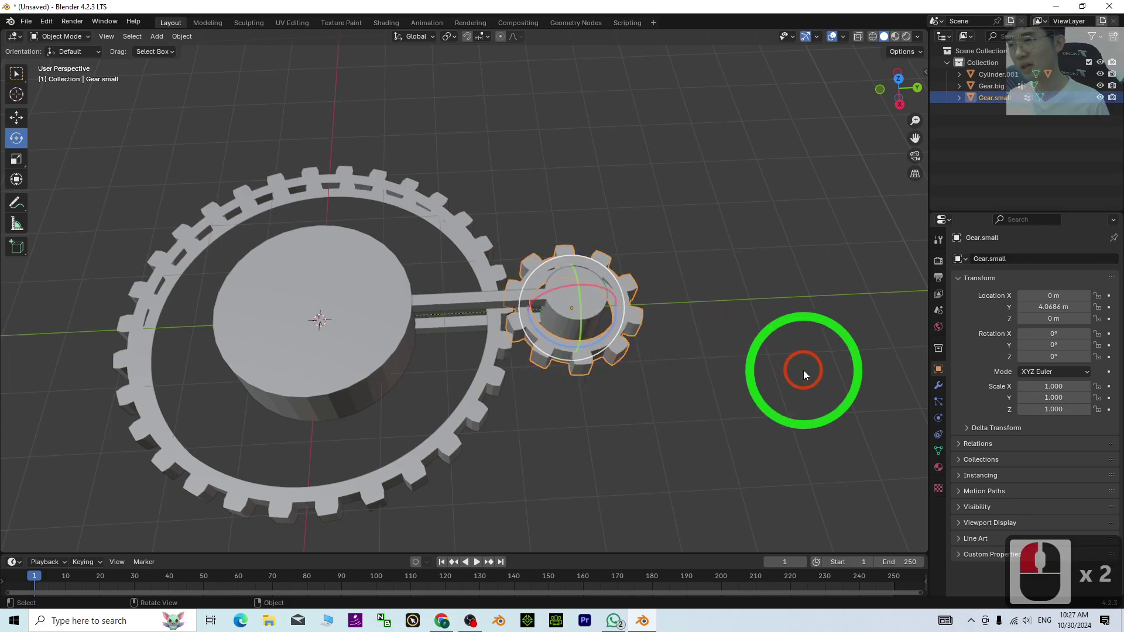
{"action": "left_click", "coordinate": [374, 279], "text": "shift"}
{"action": "key", "text": "ctrl+p"}
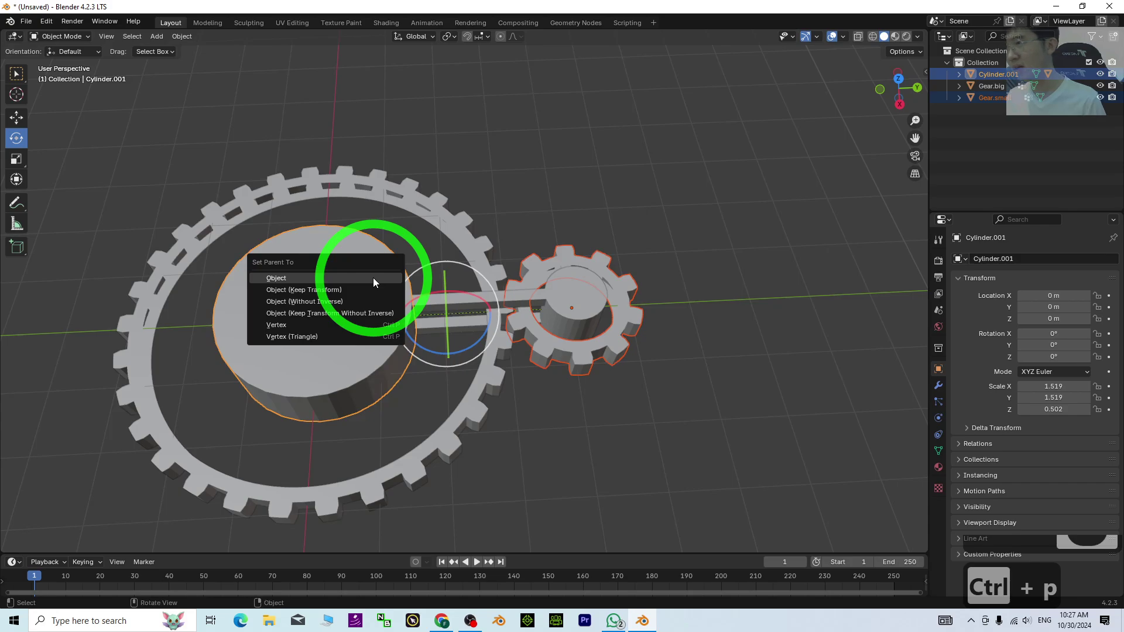
{"action": "left_click", "coordinate": [373, 277]}
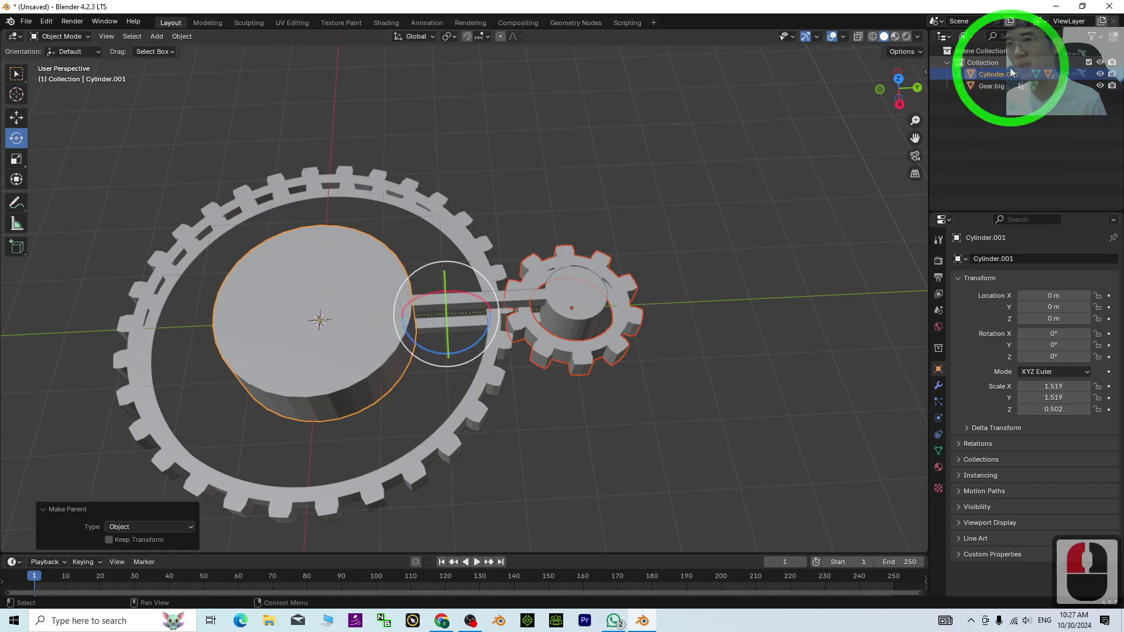
{"action": "left_click", "coordinate": [392, 287]}
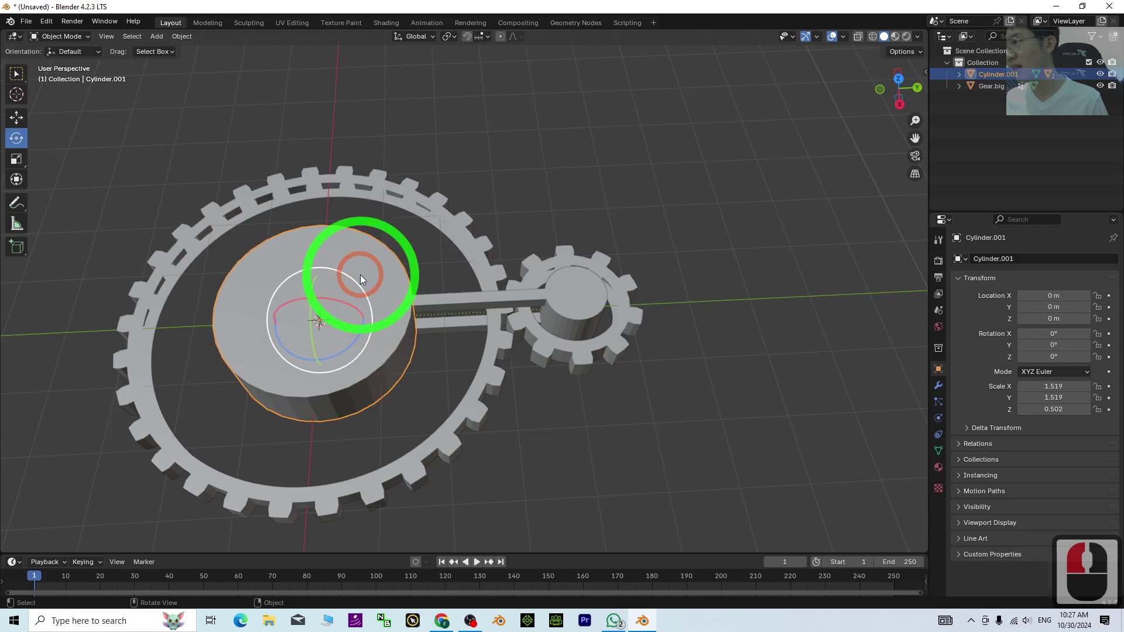
{"action": "left_click", "coordinate": [366, 299]}
{"action": "left_click_drag", "start_coordinate": [338, 353], "coordinate": [388, 315]}
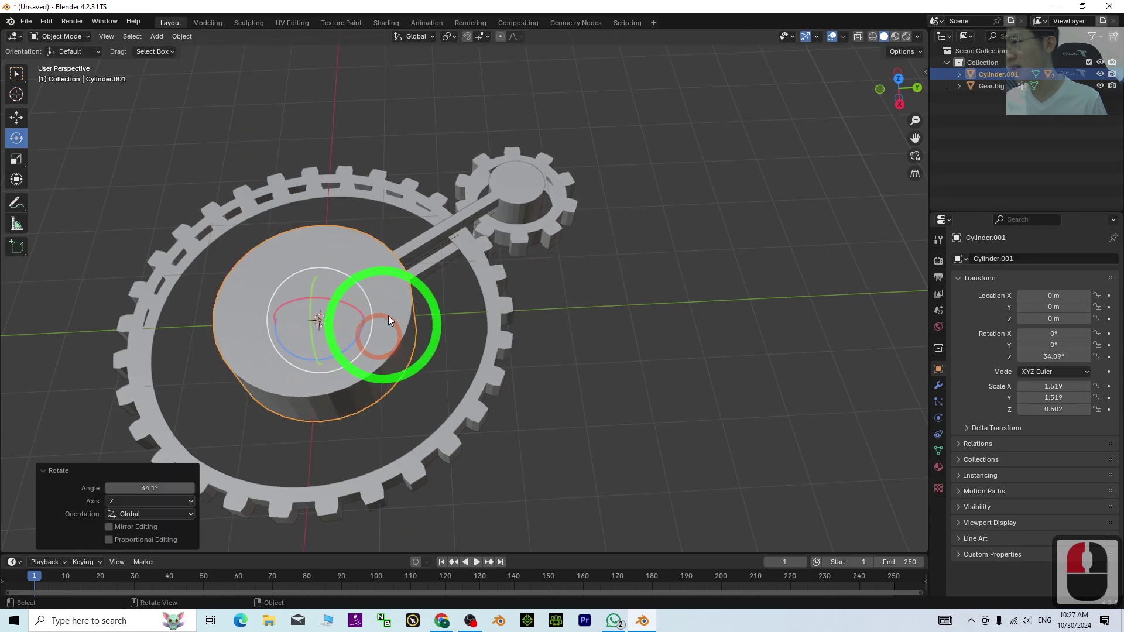
{"action": "key", "text": "ctrl+z"}
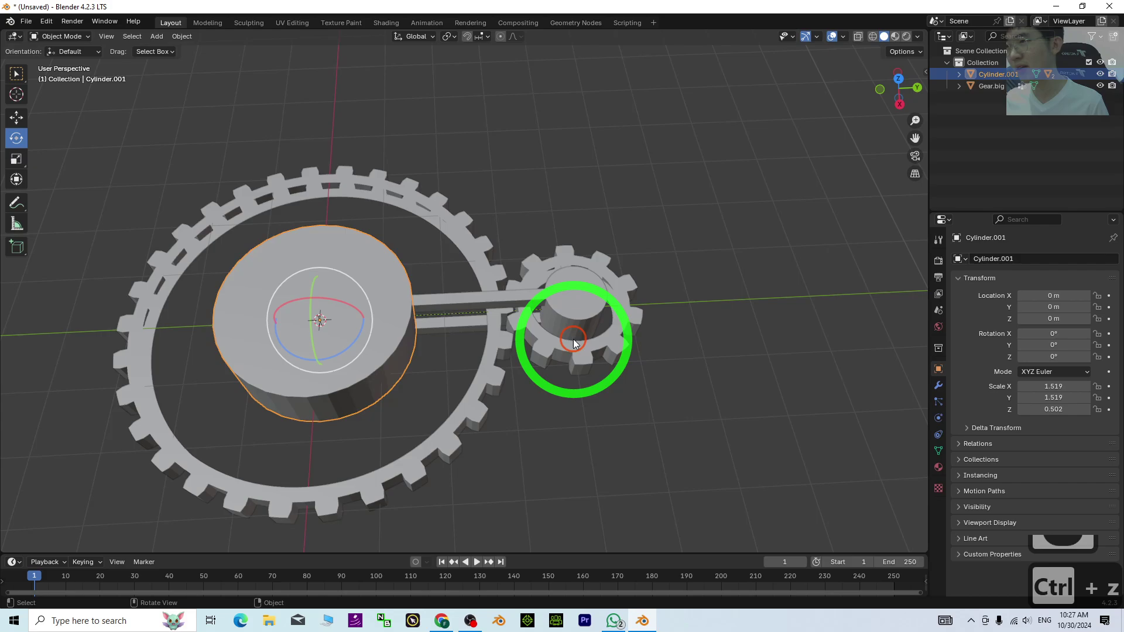
{"action": "left_click", "coordinate": [574, 342]}
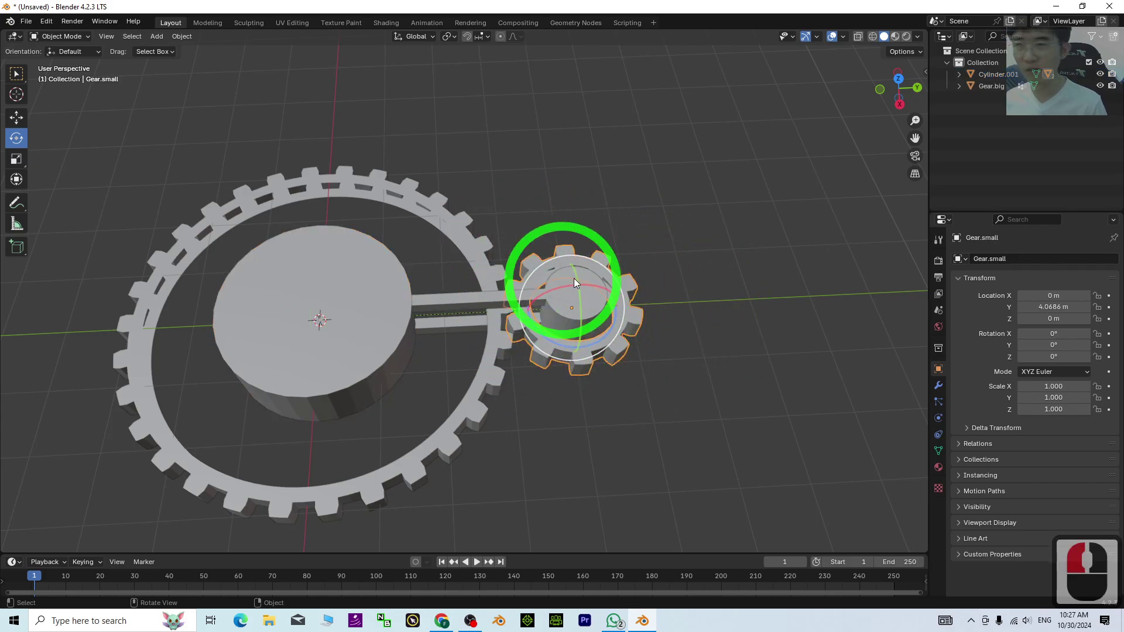
{"action": "middle_click_drag", "start_coordinate": [564, 447], "coordinate": [452, 444]}
{"action": "scroll", "coordinate": [650, 339], "scroll_direction": "up", "scroll_amount": 1}
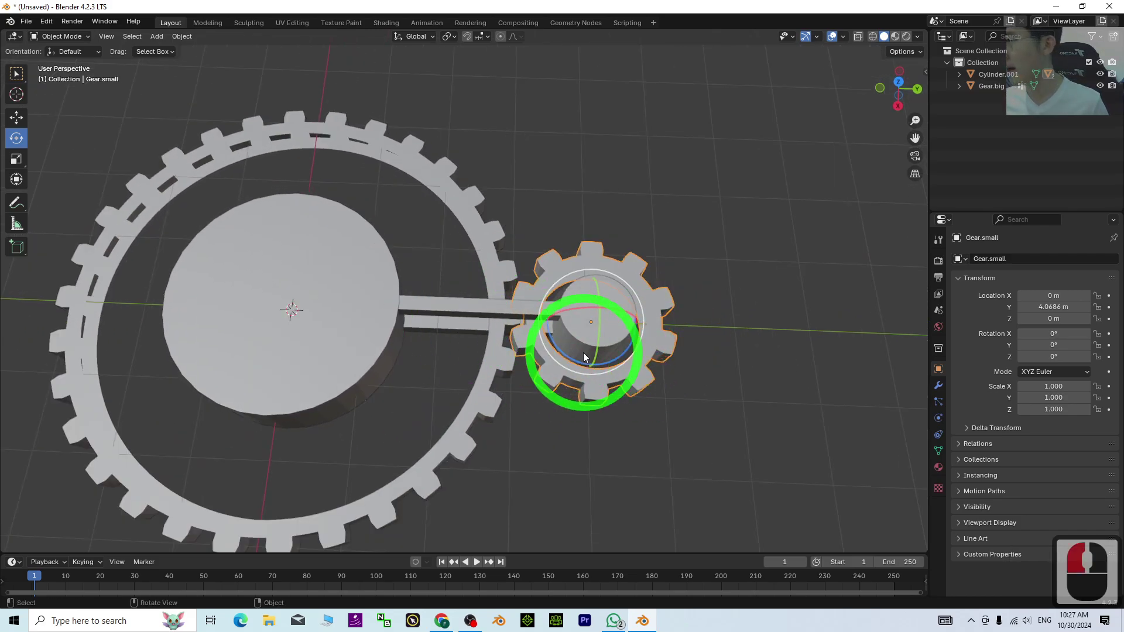
{"action": "left_click_drag", "start_coordinate": [563, 357], "coordinate": [596, 339]}
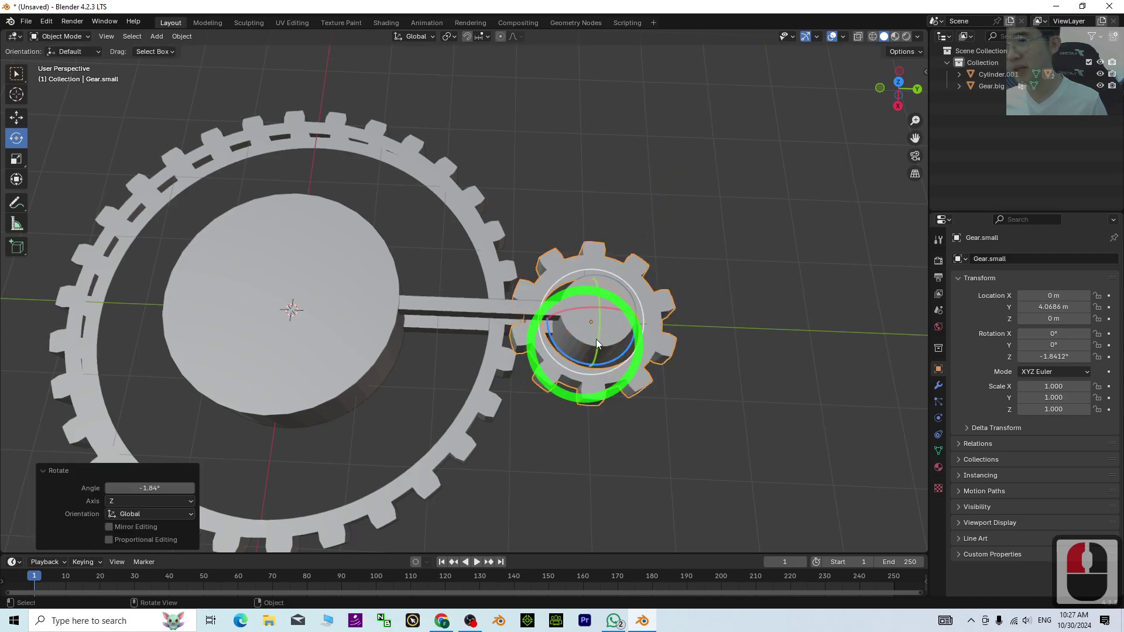
{"action": "key", "text": "ctrl+z"}
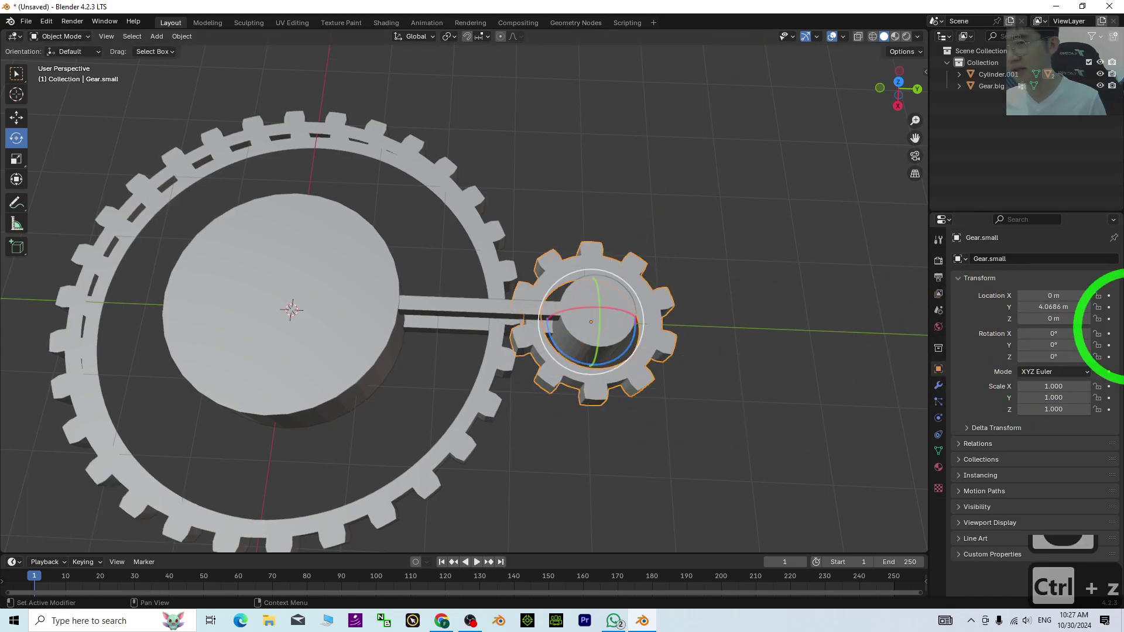
- Add a driver to Gear.small's Rotation Z and turn a split timeline area into a Drivers editor
{"action": "right_click", "coordinate": [1055, 357]}
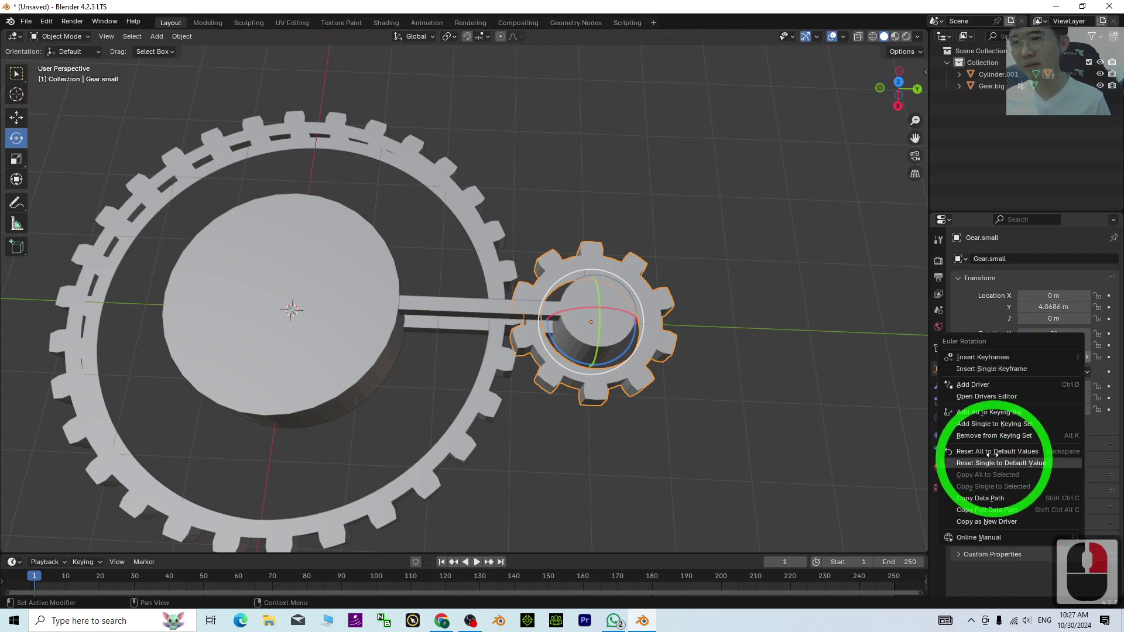
{"action": "left_click", "coordinate": [977, 387]}
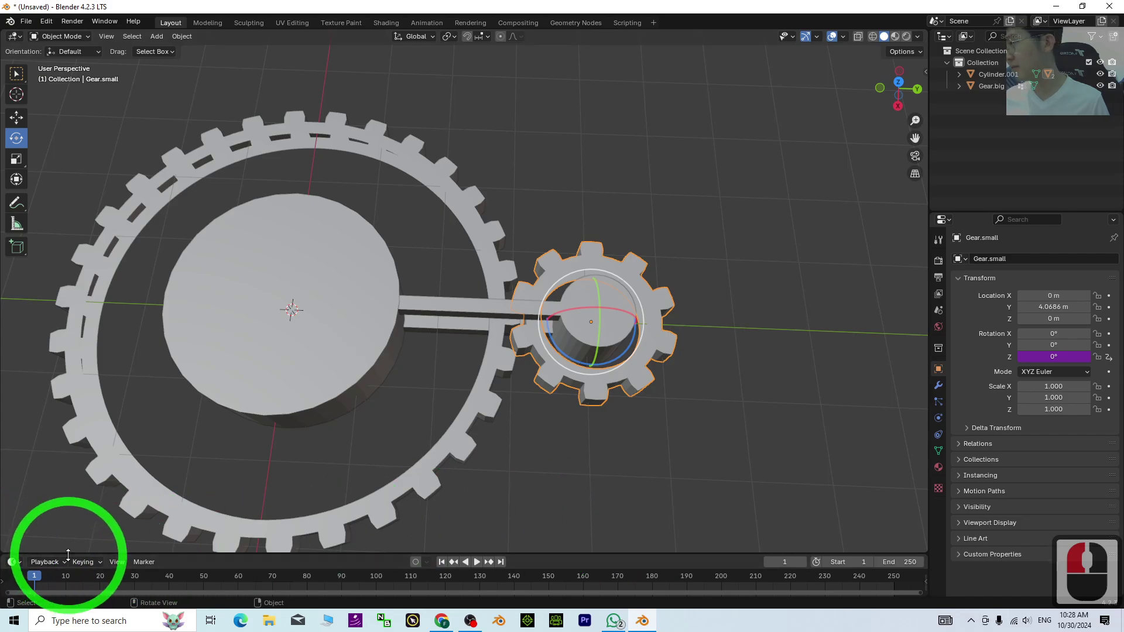
{"action": "left_click_drag", "start_coordinate": [67, 552], "coordinate": [81, 445]}
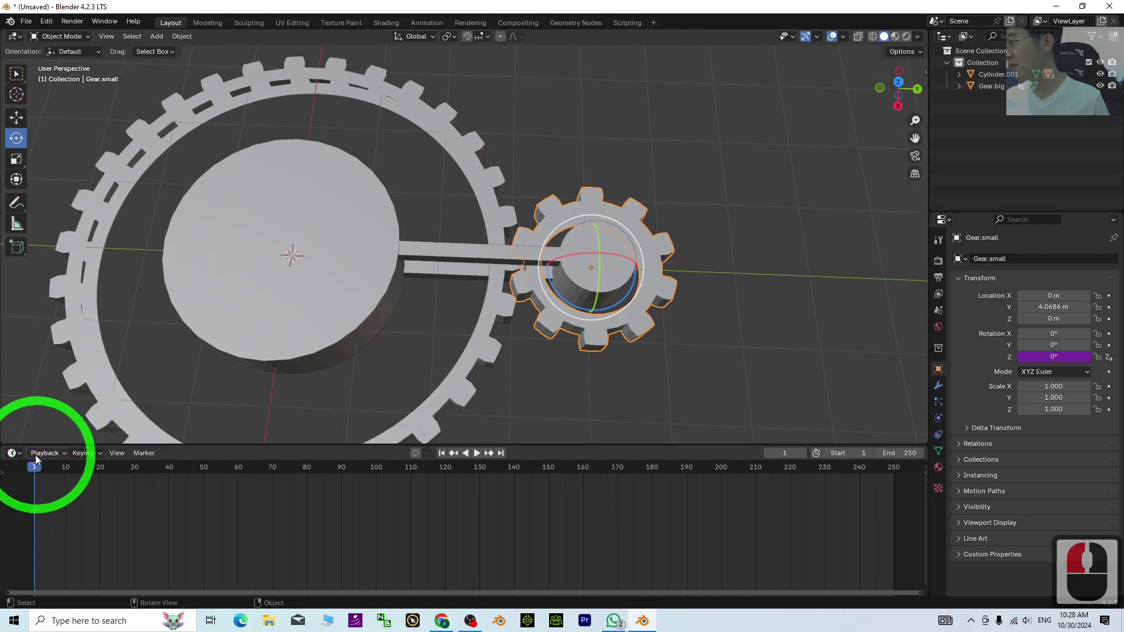
{"action": "left_click_drag", "start_coordinate": [5, 451], "coordinate": [27, 550]}
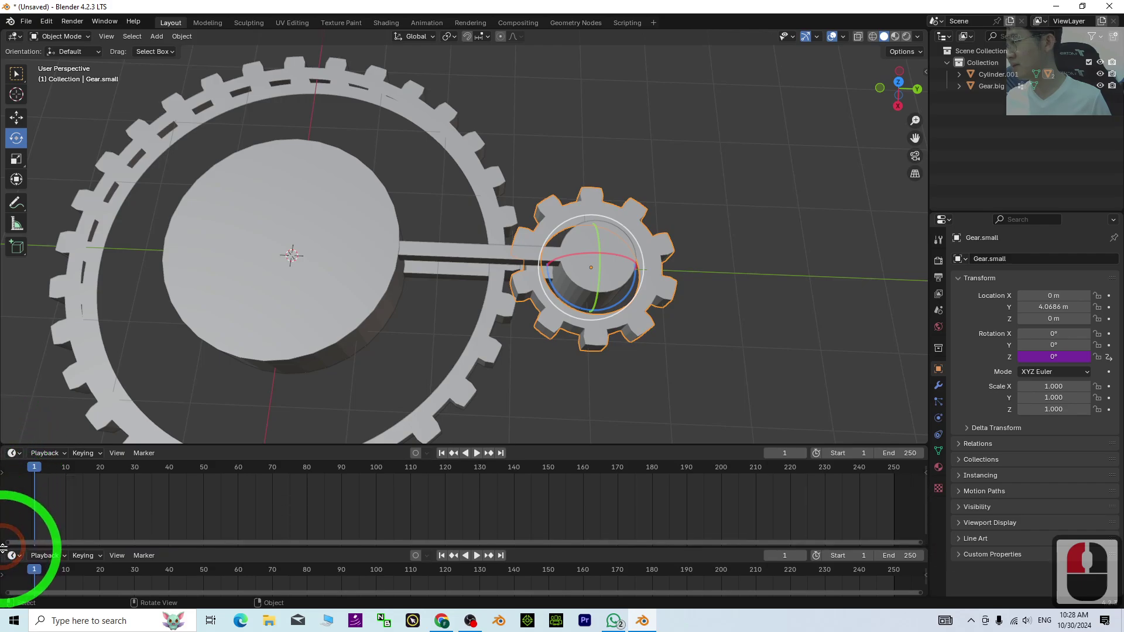
{"action": "left_click", "coordinate": [14, 453]}
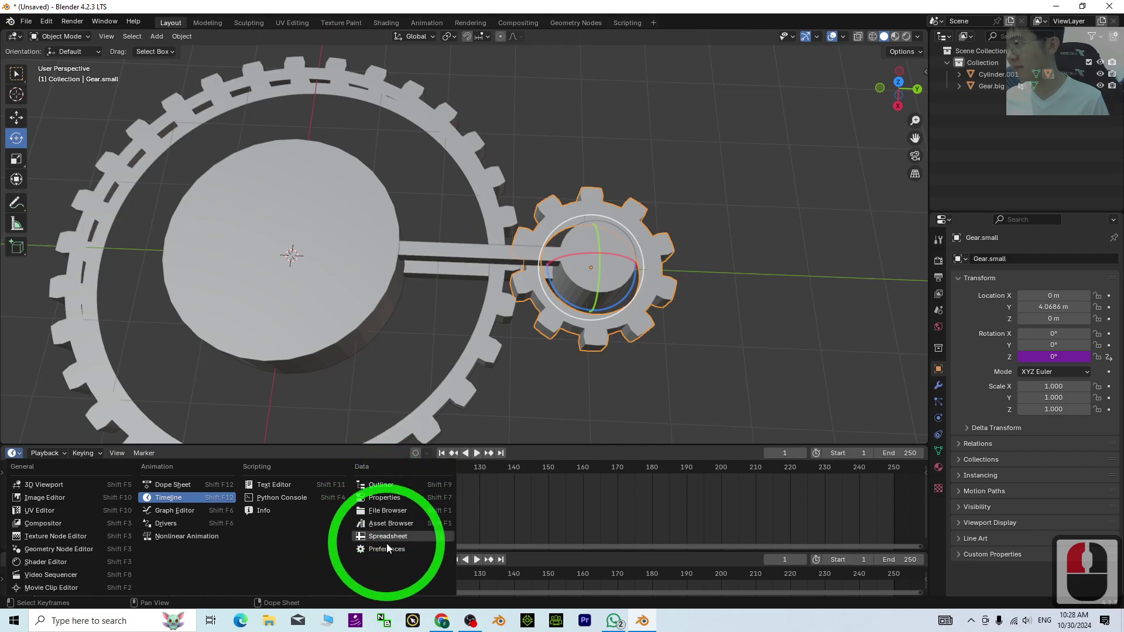
{"action": "left_click", "coordinate": [156, 524]}
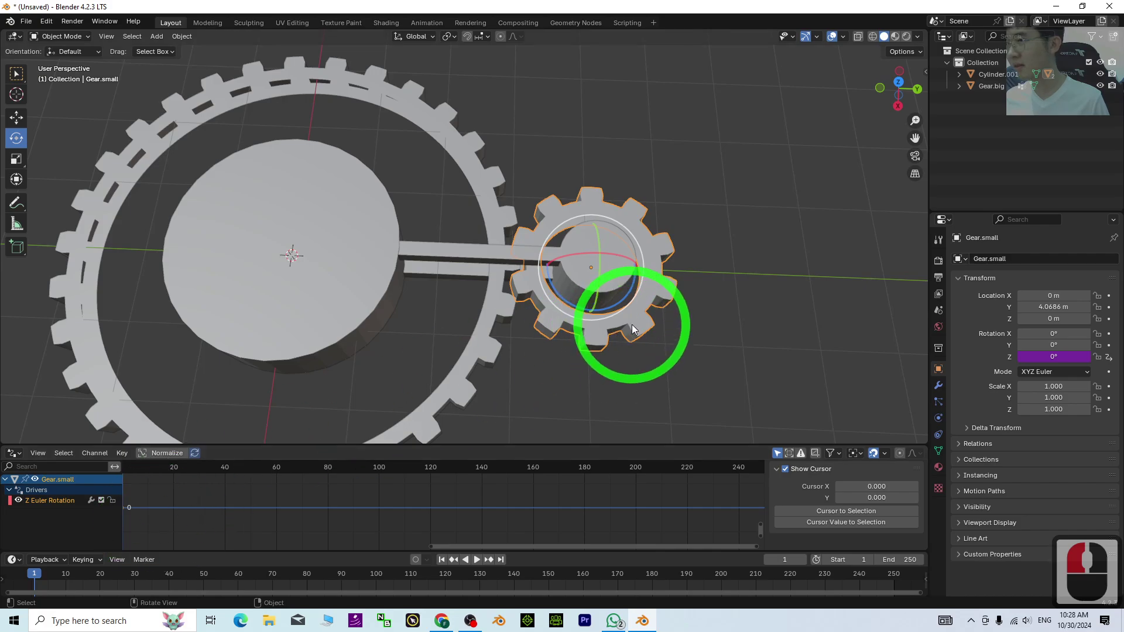
- Select the Z Euler Rotation driver channel and eyedrop Cylinder.001 as its variable's object
{"action": "left_click", "coordinate": [64, 501]}
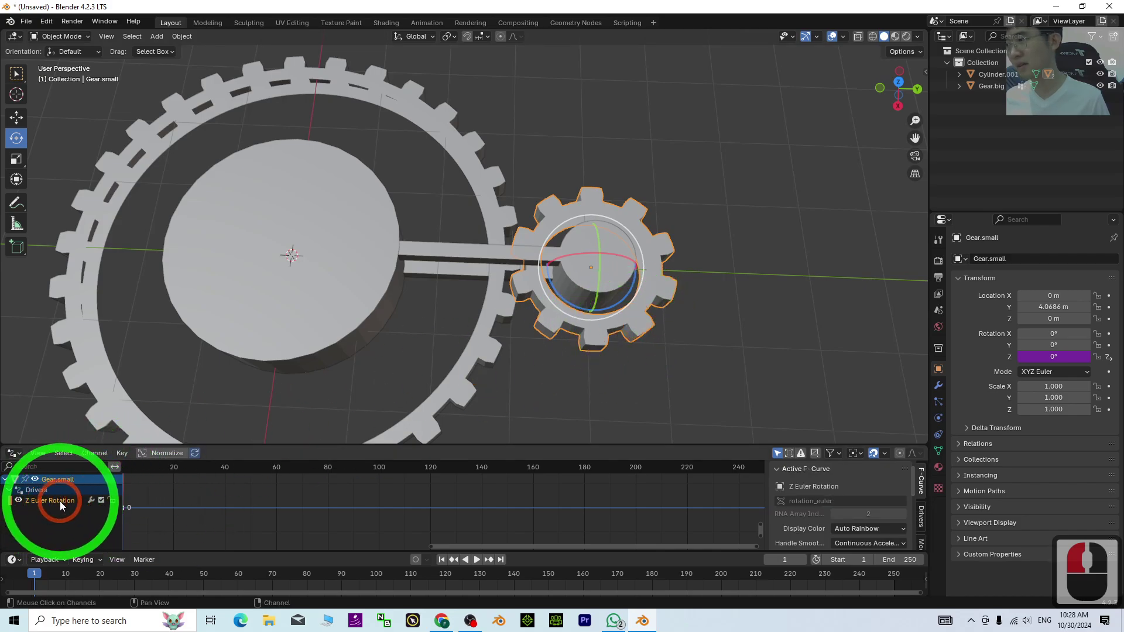
{"action": "left_click", "coordinate": [58, 501]}
{"action": "left_click", "coordinate": [921, 516]}
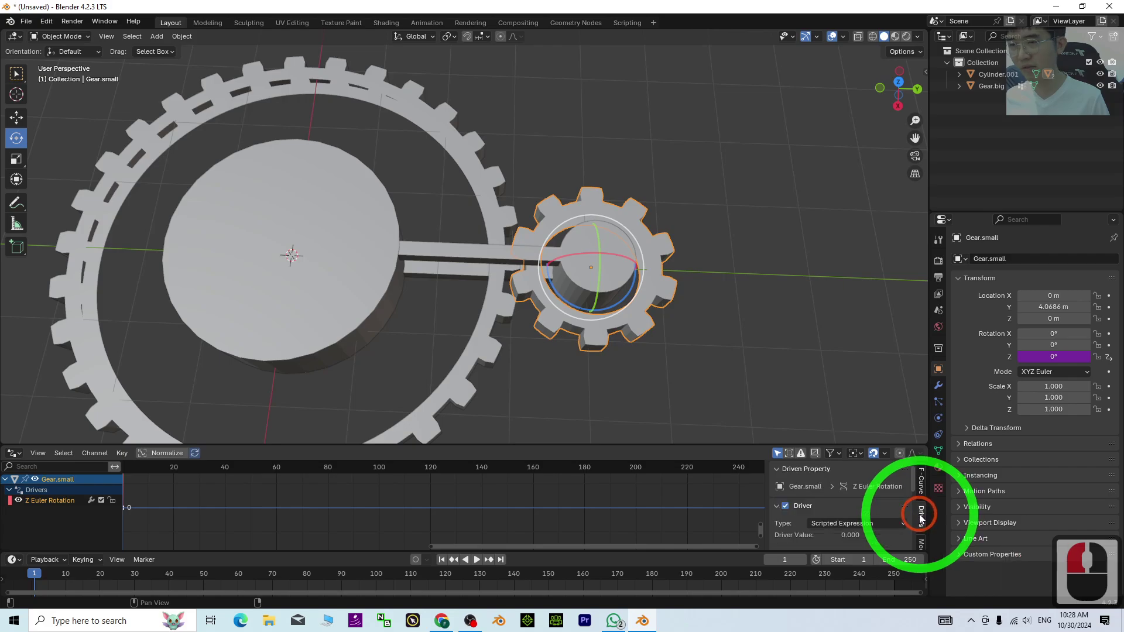
{"action": "left_click_drag", "start_coordinate": [726, 442], "coordinate": [728, 368]}
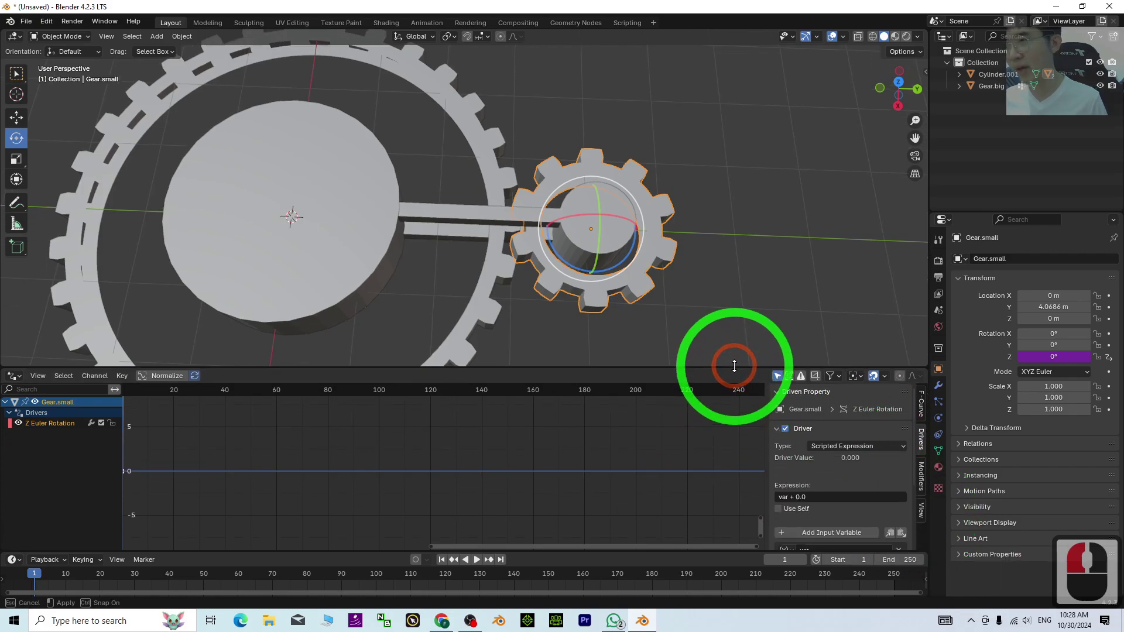
{"action": "scroll", "coordinate": [369, 271], "scroll_direction": "down", "scroll_amount": 2}
{"action": "middle_click_drag", "start_coordinate": [369, 270], "coordinate": [414, 251]}
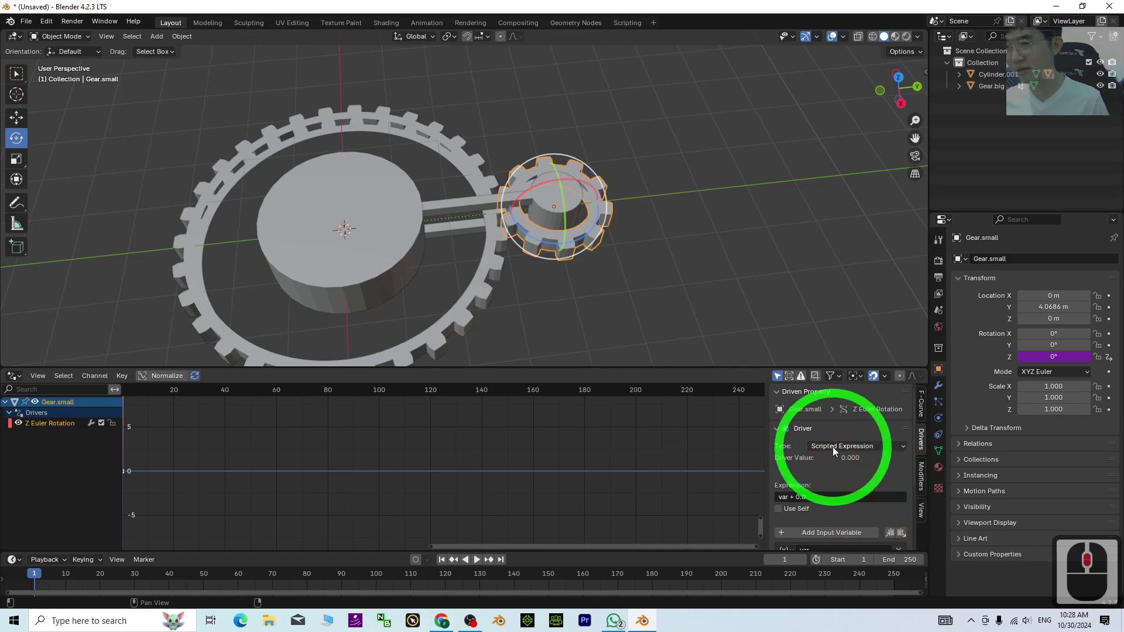
{"action": "scroll", "coordinate": [832, 447], "scroll_direction": "down", "scroll_amount": 1}
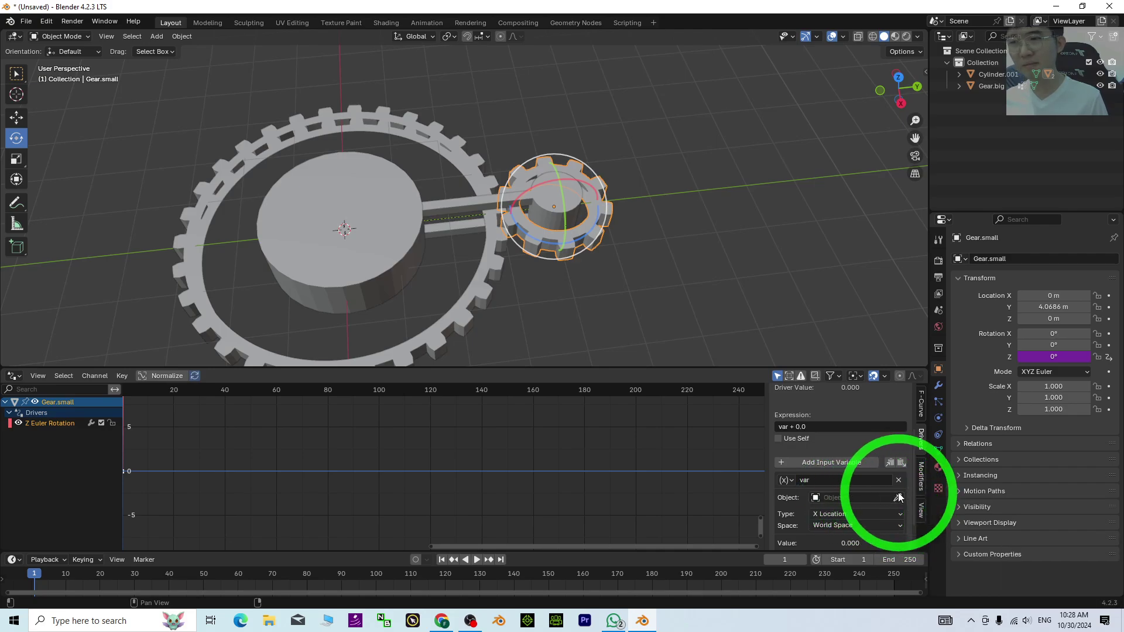
{"action": "left_click", "coordinate": [390, 218]}
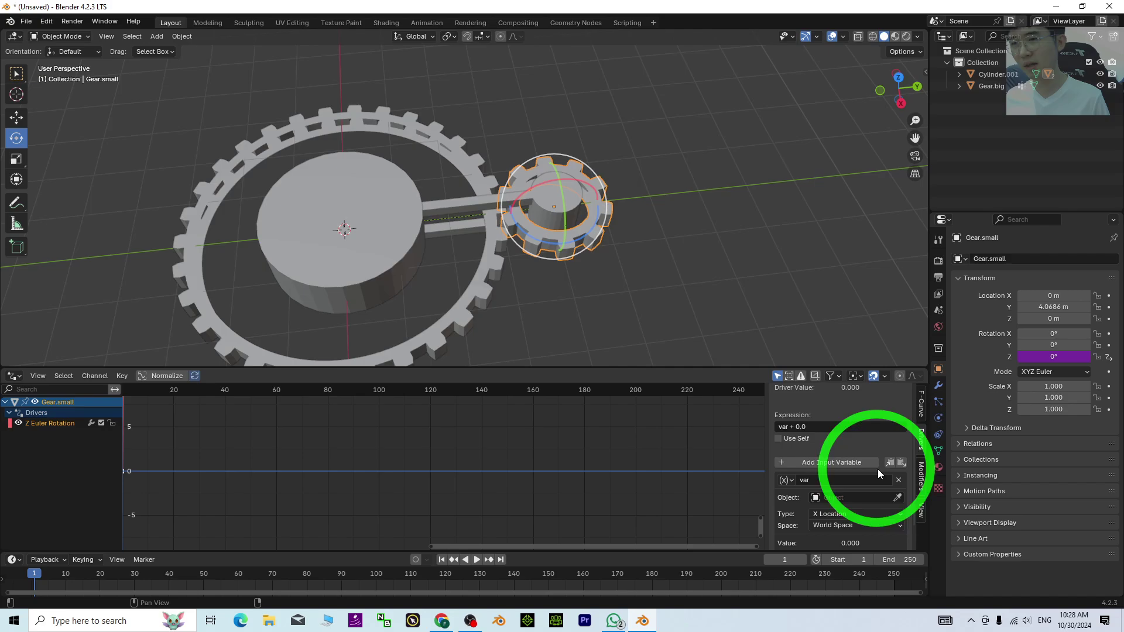
{"action": "left_click", "coordinate": [897, 497]}
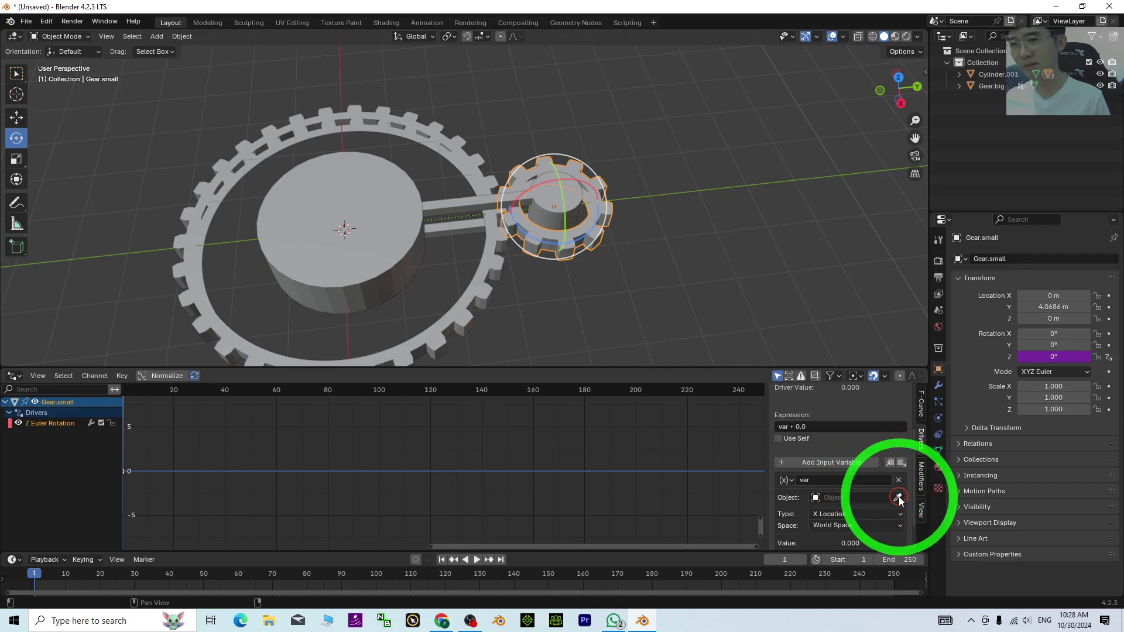
{"action": "left_click", "coordinate": [393, 212]}
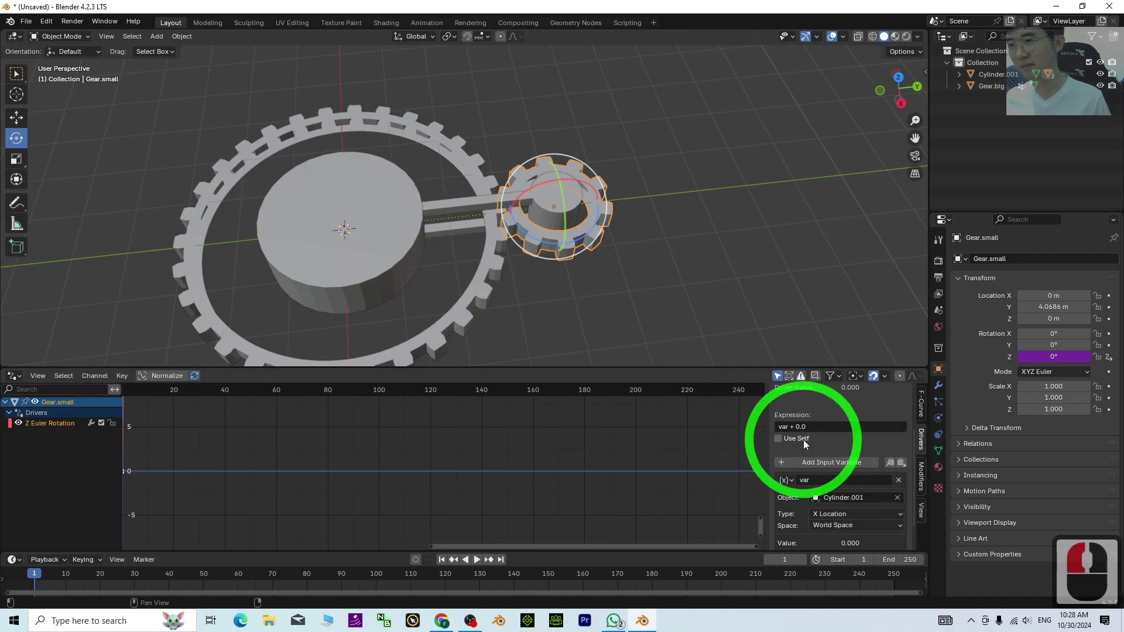
{"action": "scroll", "coordinate": [819, 462], "scroll_direction": "up", "scroll_amount": 2}
- Change the driver expression to 3*var + 0.0
{"action": "left_click", "coordinate": [781, 472]}
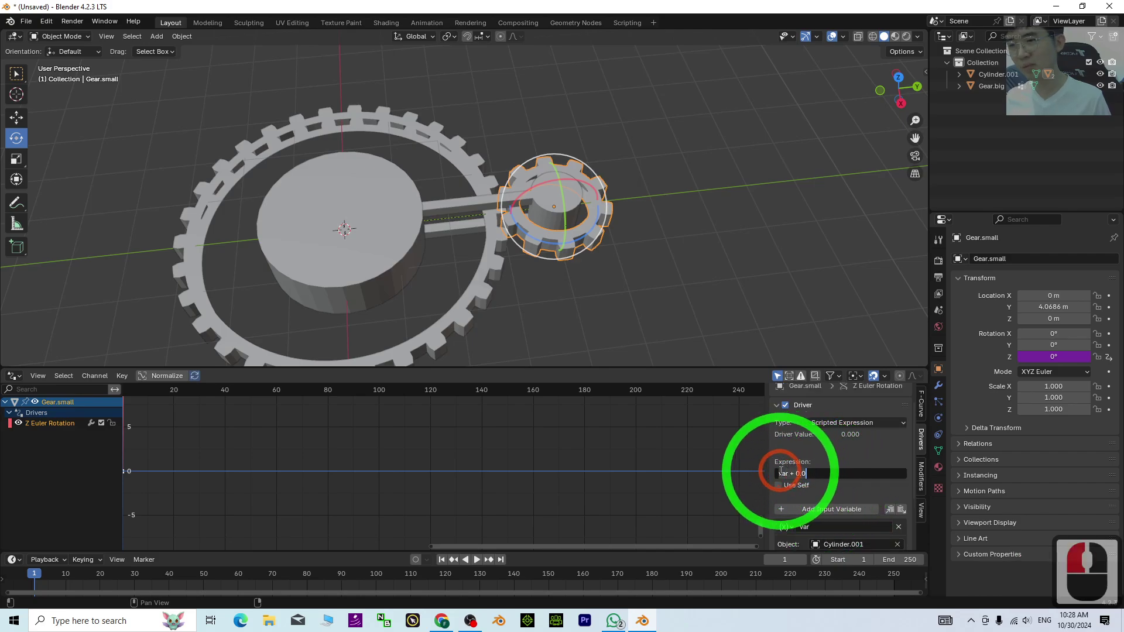
{"action": "left_click", "coordinate": [780, 474]}
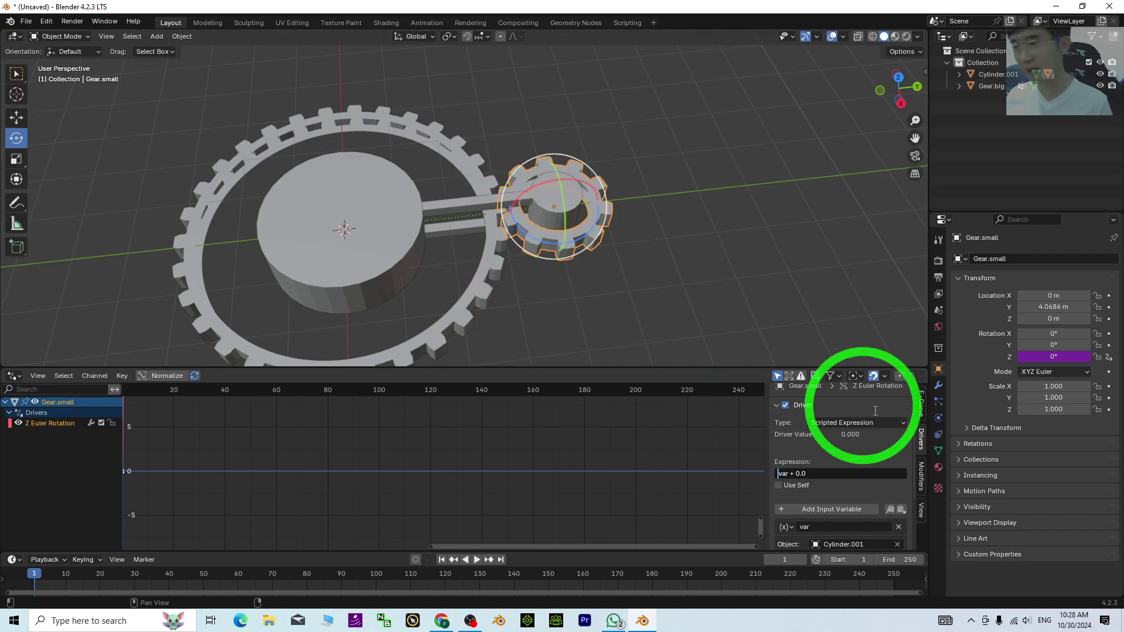
{"action": "left_click", "coordinate": [778, 474]}
{"action": "left_click", "coordinate": [955, 444]}
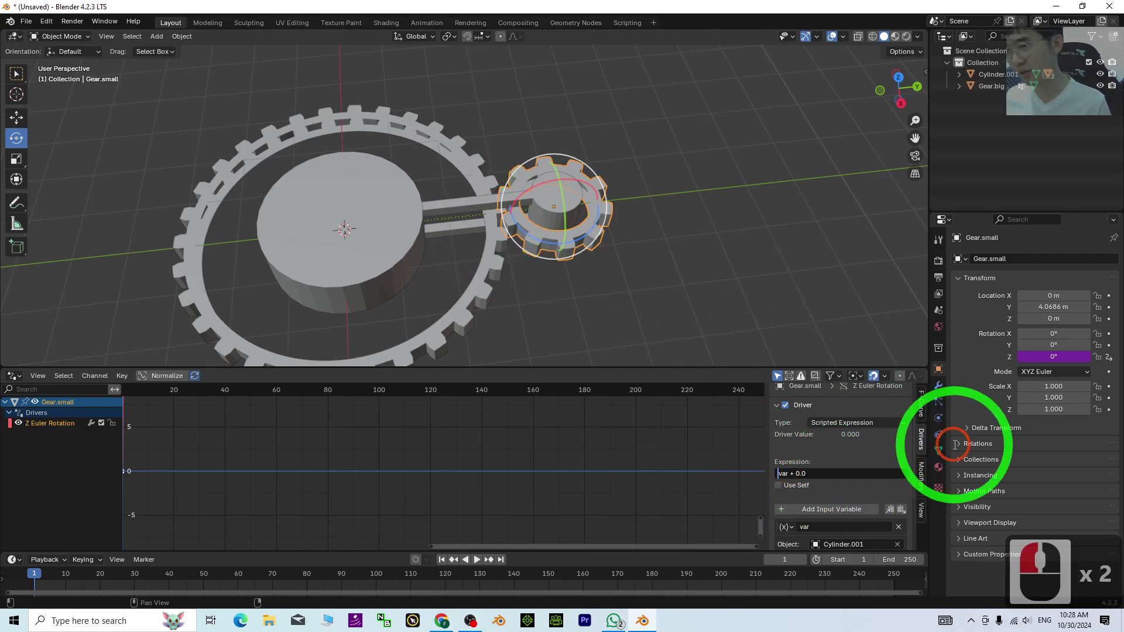
{"action": "type", "text": "3"}
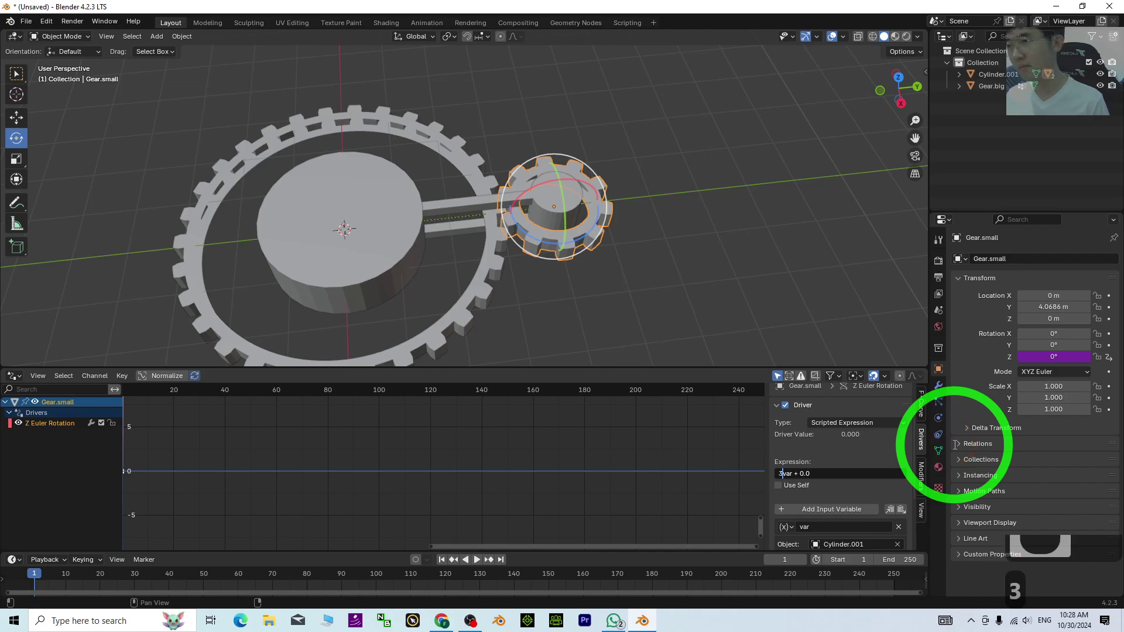
{"action": "type", "text": "*"}
{"action": "left_click", "coordinate": [843, 471]}
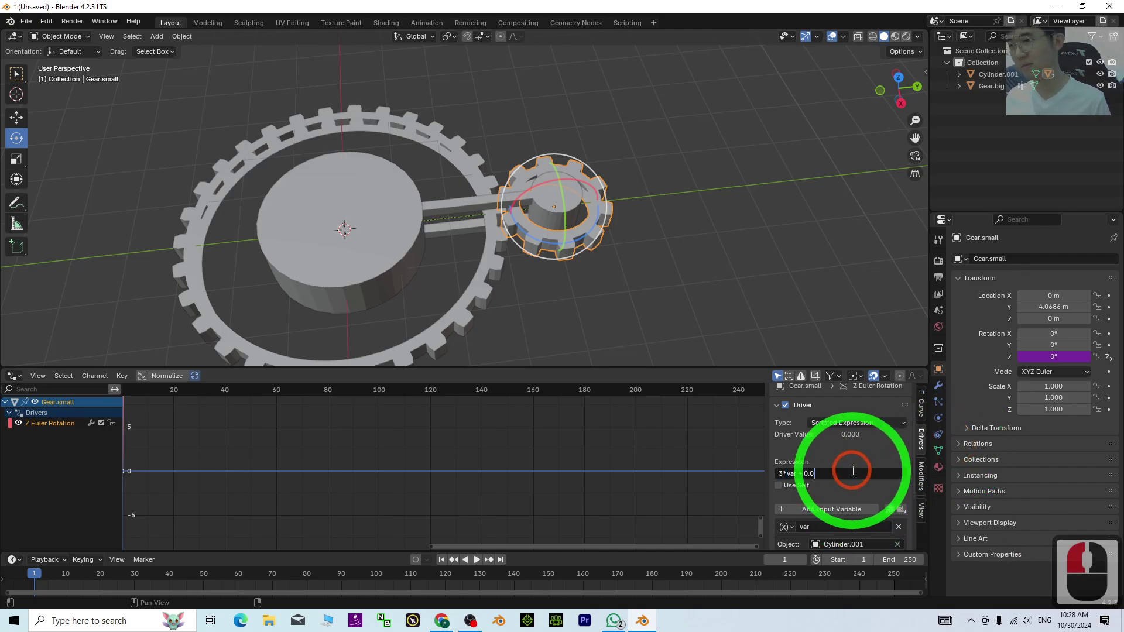
{"action": "left_click", "coordinate": [672, 423]}
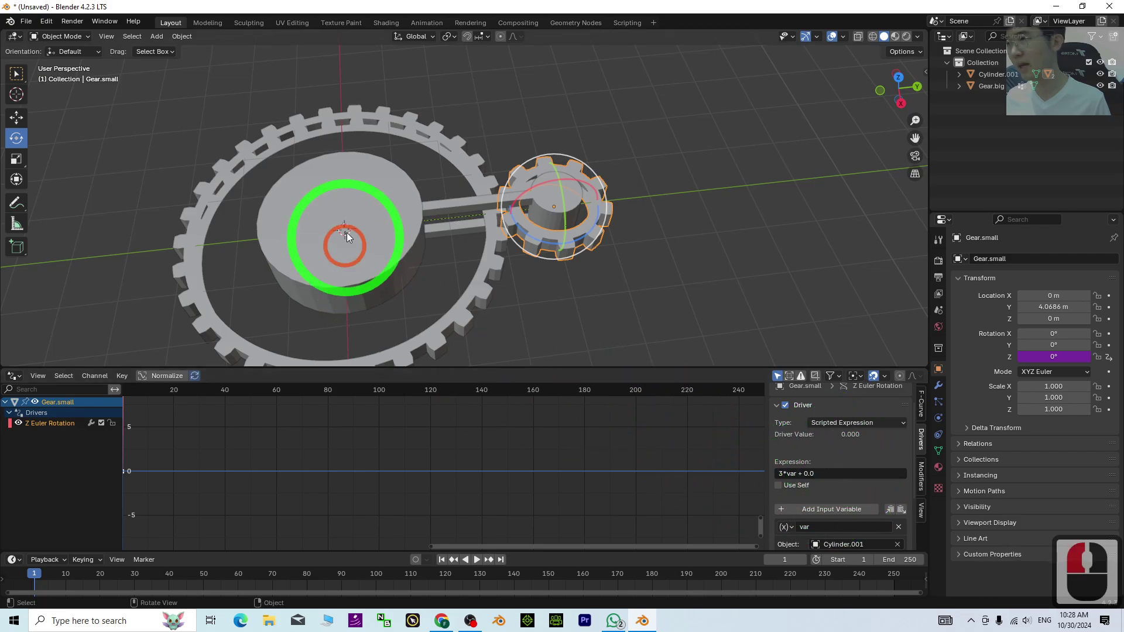
- Set the driver variable's type to Z Rotation of Cylinder.001, after an undone trial hub turn
{"action": "left_click", "coordinate": [373, 251]}
{"action": "left_click_drag", "start_coordinate": [329, 264], "coordinate": [354, 268]}
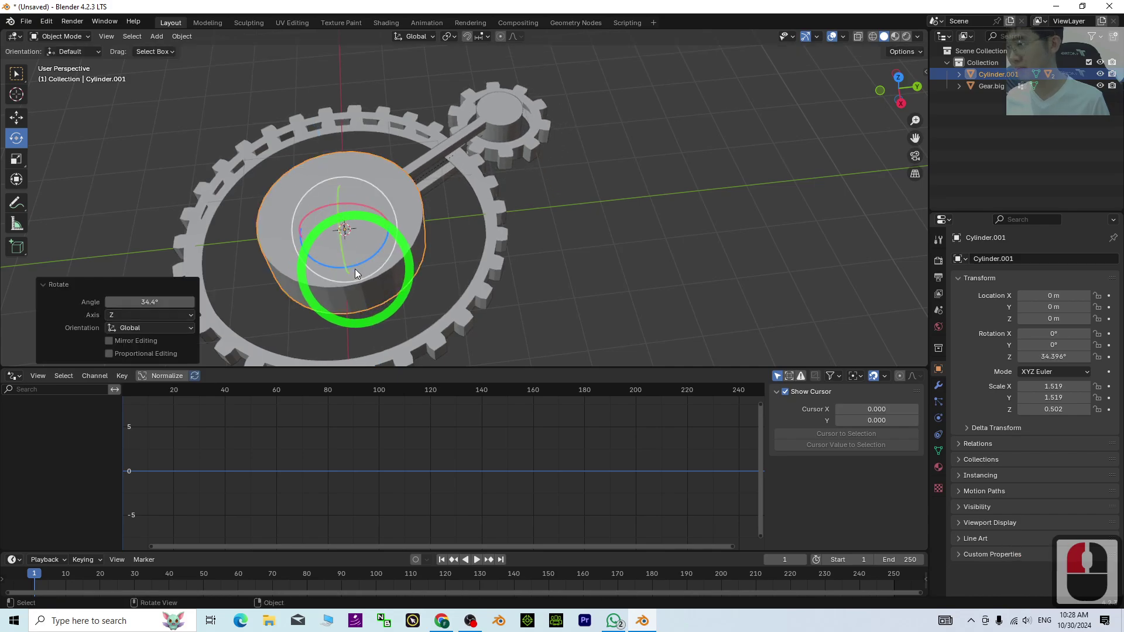
{"action": "key", "text": "ctrl+z"}
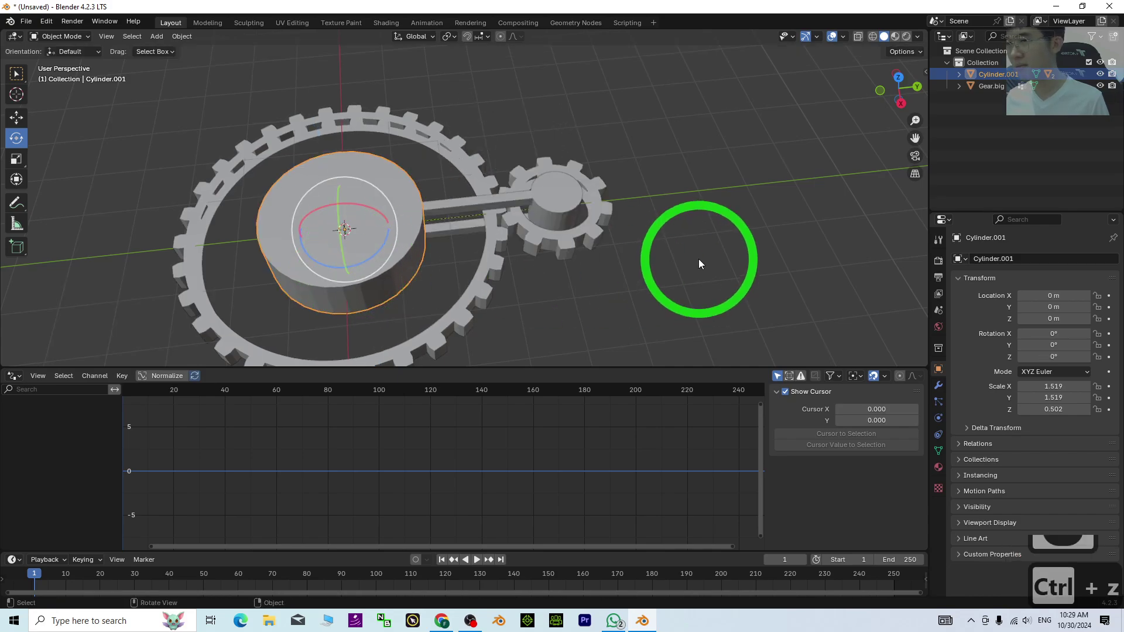
{"action": "left_click", "coordinate": [557, 240]}
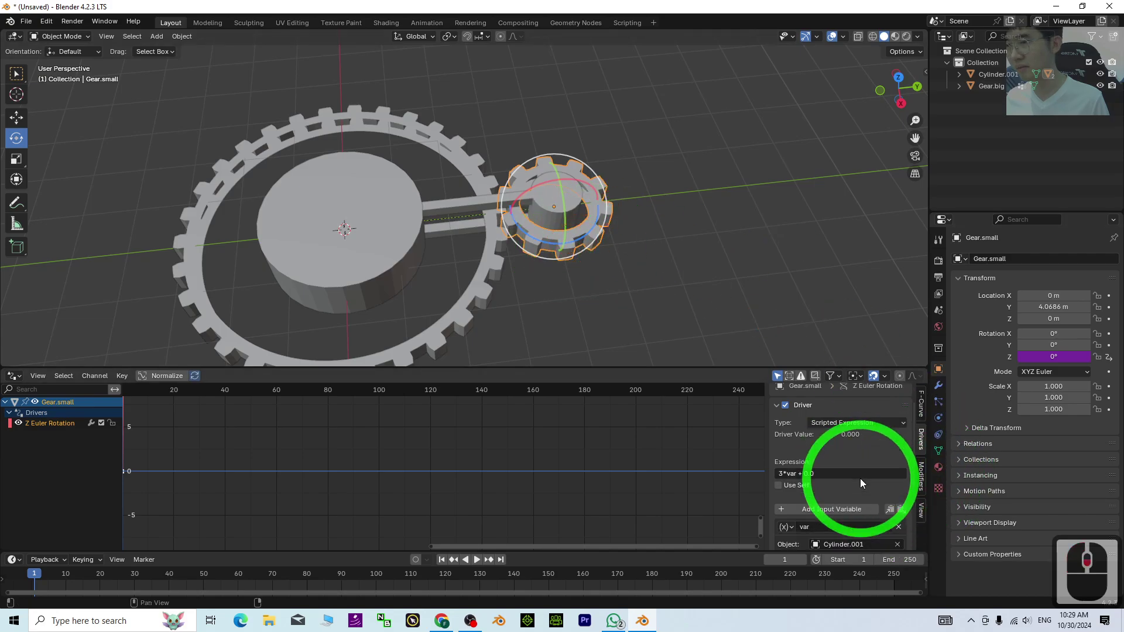
{"action": "scroll", "coordinate": [859, 479], "scroll_direction": "down", "scroll_amount": 5}
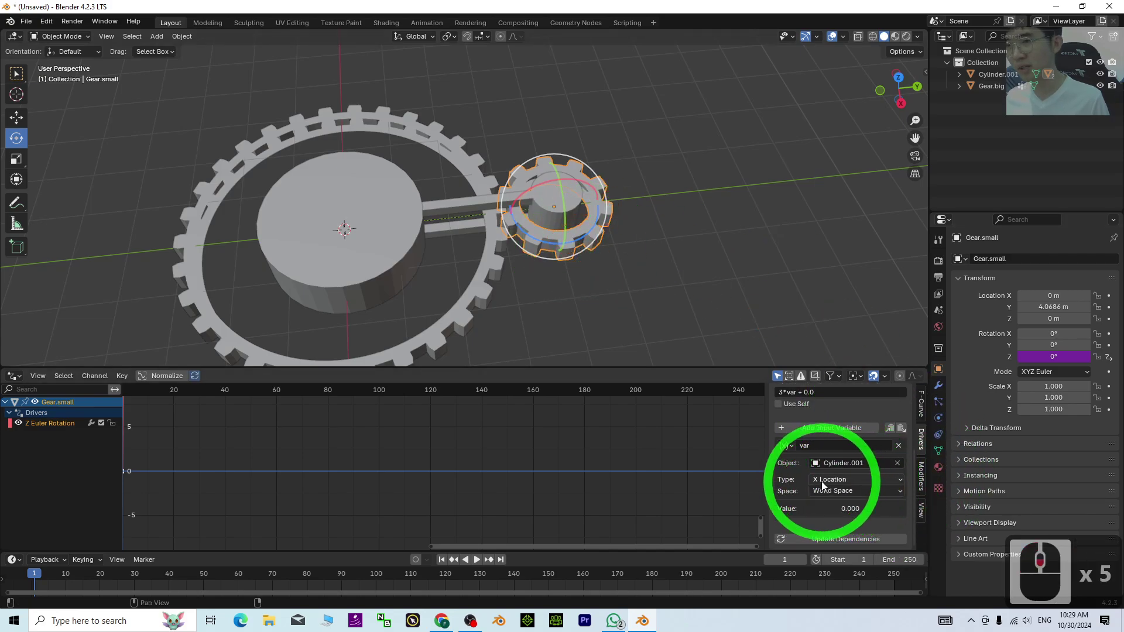
{"action": "left_click", "coordinate": [826, 481]}
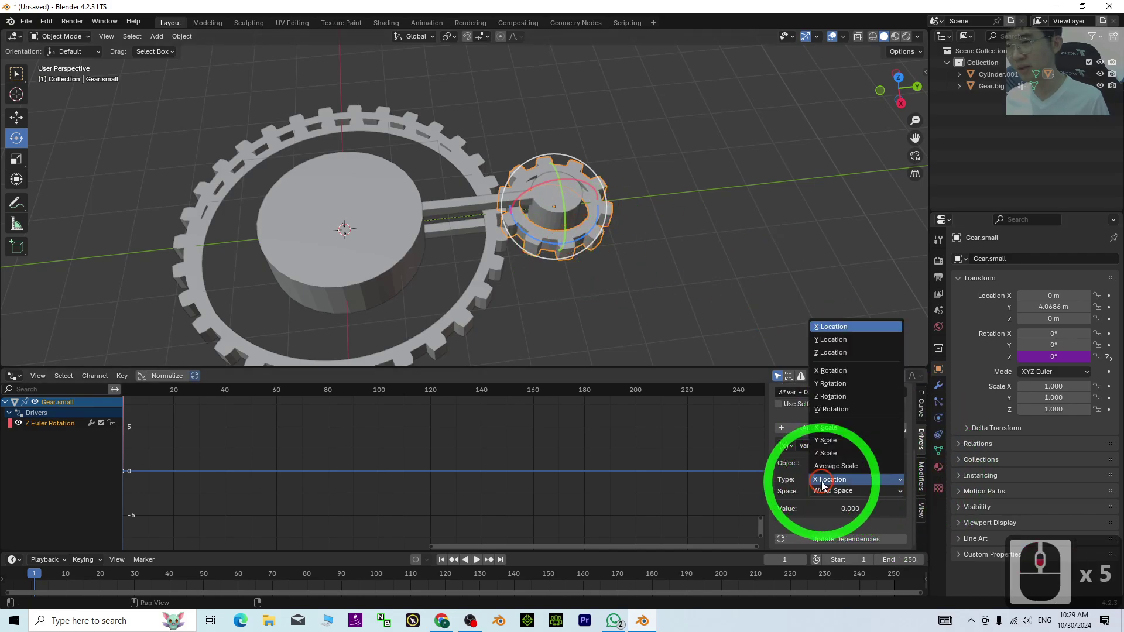
{"action": "left_click", "coordinate": [826, 396]}
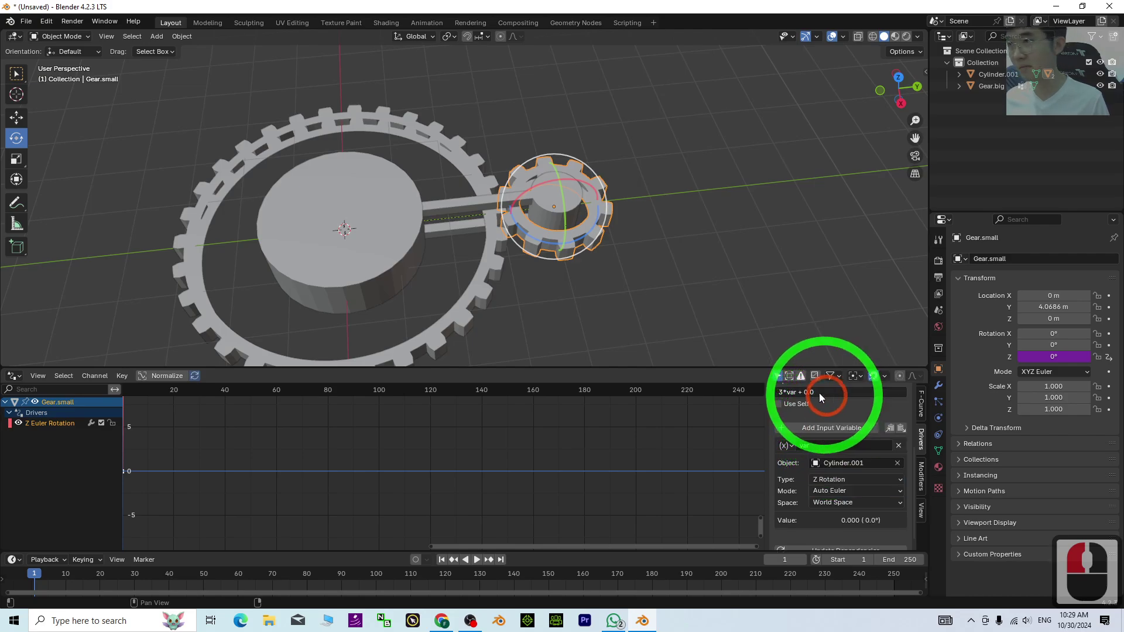
- Turn Cylinder.001 to confirm Gear.small swings around the big gear, undo, and enlarge the viewport
{"action": "left_click", "coordinate": [335, 259]}
{"action": "left_click_drag", "start_coordinate": [324, 262], "coordinate": [331, 222]}
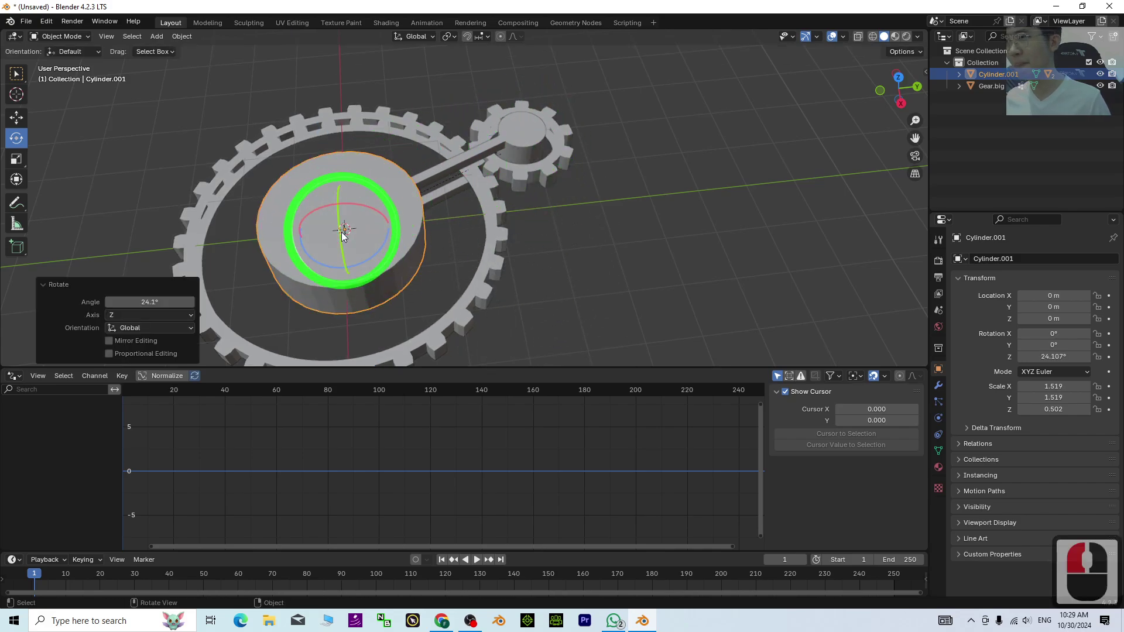
{"action": "middle_click_drag", "start_coordinate": [706, 225], "coordinate": [638, 290]}
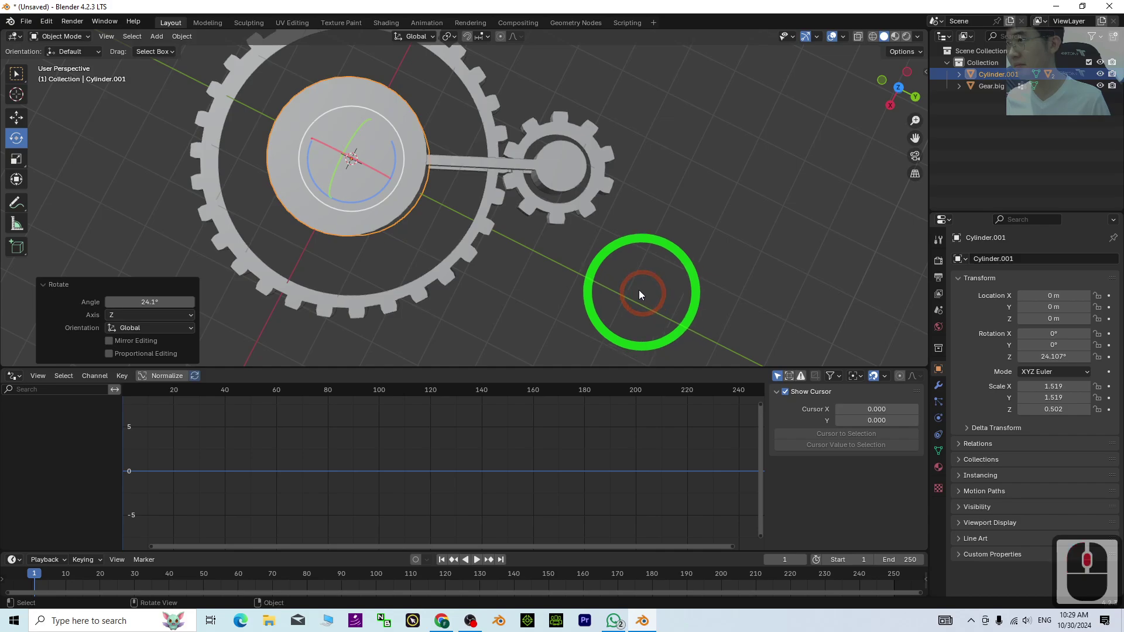
{"action": "key", "text": "ctrl+z"}
{"action": "left_click_drag", "start_coordinate": [346, 205], "coordinate": [372, 187]}
{"action": "key", "text": "ctrl+z"}
{"action": "middle_click_drag", "start_coordinate": [770, 279], "coordinate": [657, 218]}
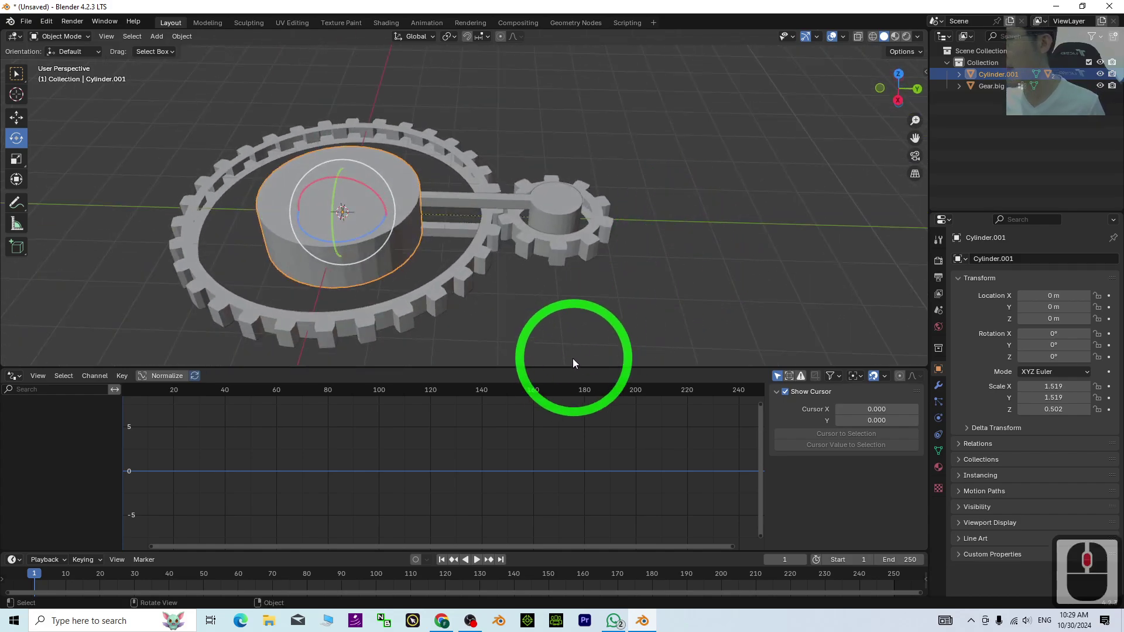
{"action": "left_click_drag", "start_coordinate": [569, 368], "coordinate": [567, 472]}
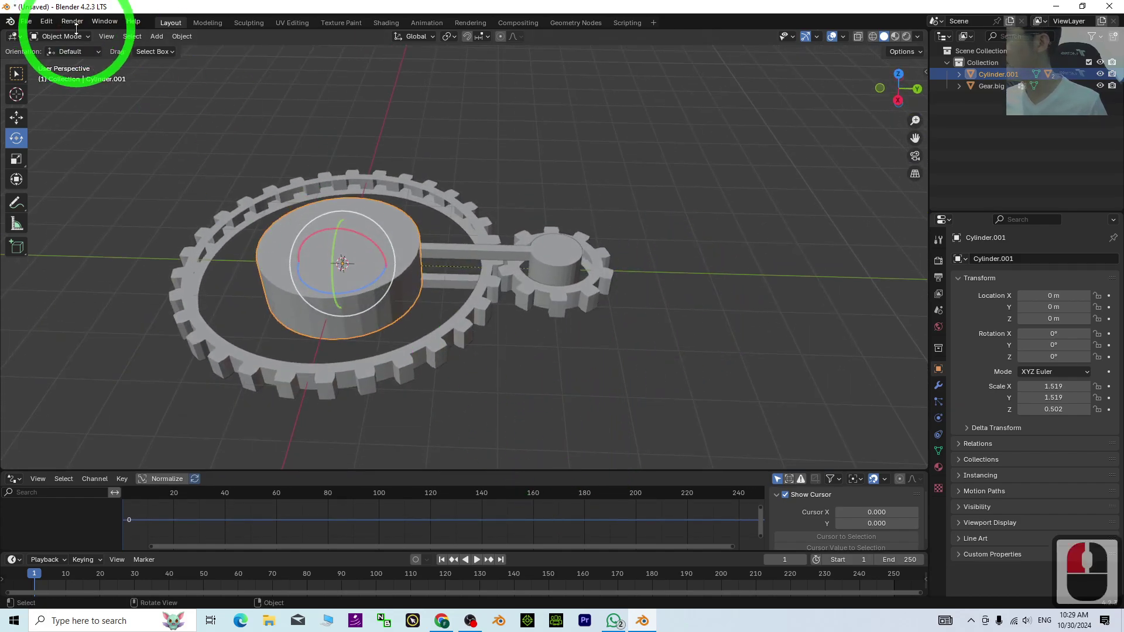
- Select the central hub cylinder, test-turn it against the gears, then undo the rotation
{"action": "left_click", "coordinate": [407, 350]}
{"action": "middle_click_drag", "start_coordinate": [441, 346], "coordinate": [462, 384]}
{"action": "left_click", "coordinate": [544, 279]}
{"action": "left_click", "coordinate": [365, 271]}
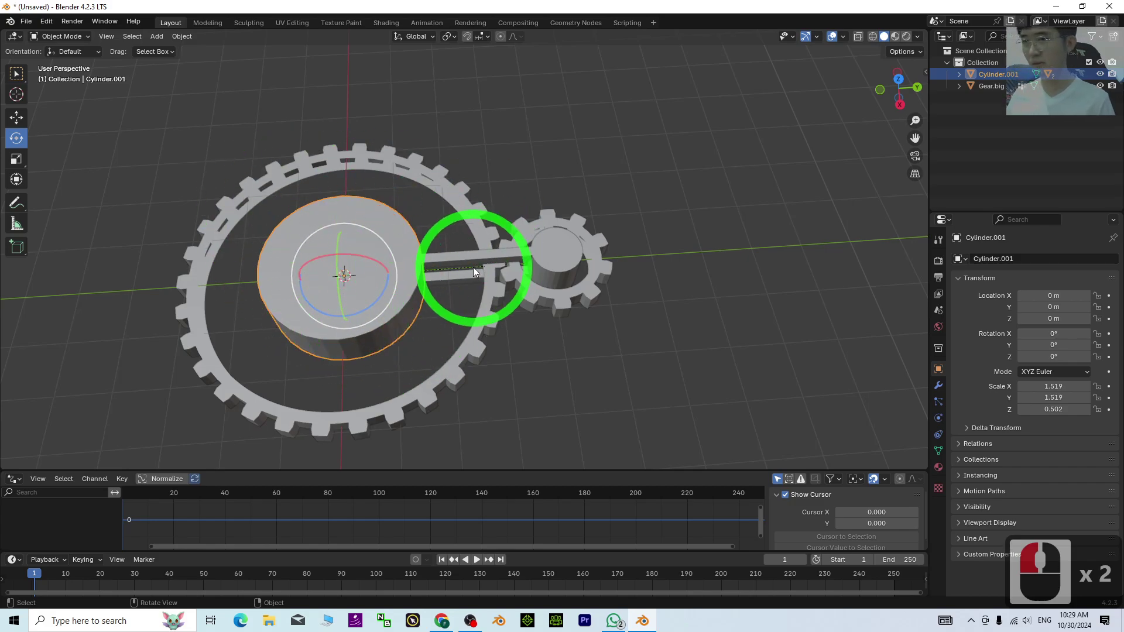
{"action": "left_click_drag", "start_coordinate": [363, 316], "coordinate": [380, 308]}
{"action": "key", "text": "ctrl+z"}
- Drive the hub's Z rotation with #frame/10 and preview the playback, returning to frame 1
{"action": "double_click", "coordinate": [1054, 357]}
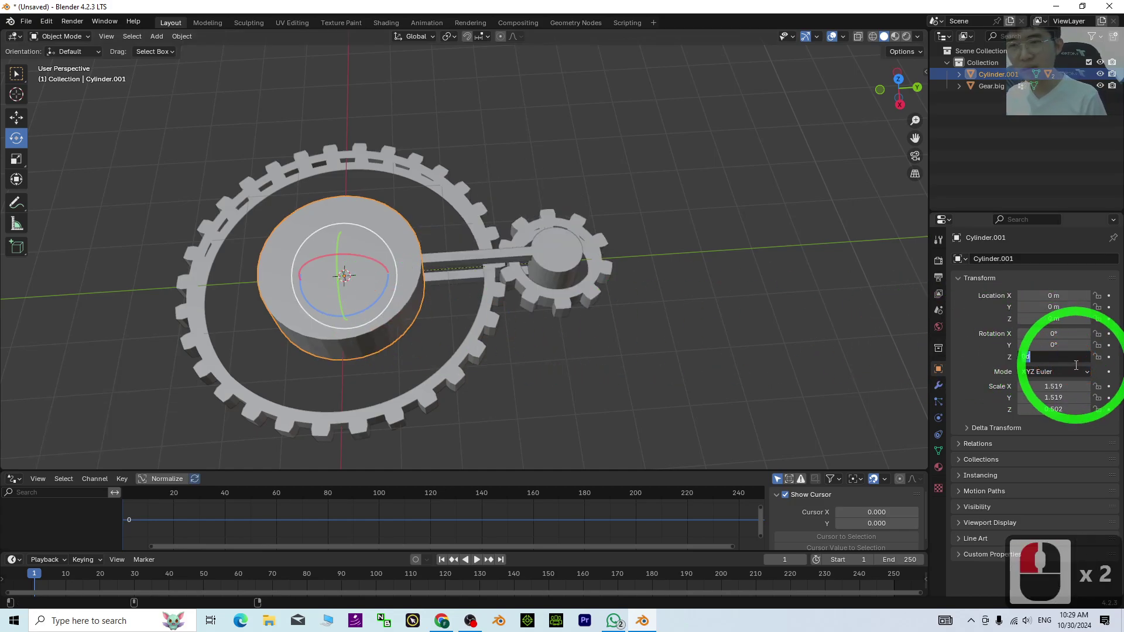
{"action": "type", "text": "#"}
{"action": "left_click", "coordinate": [1041, 357]}
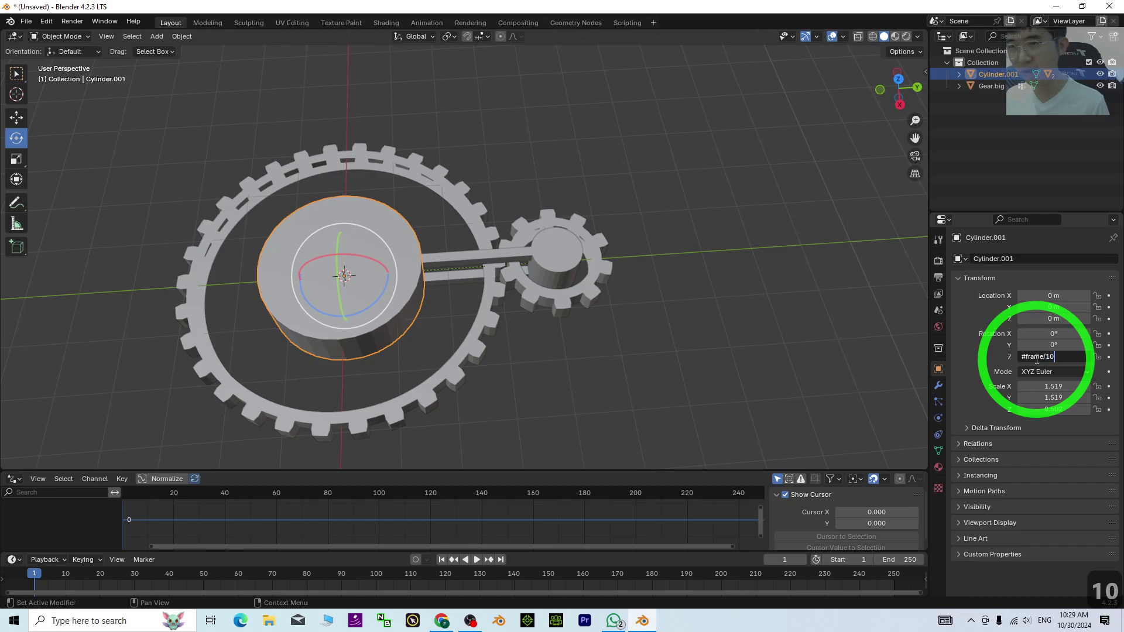
{"action": "key", "text": "Return"}
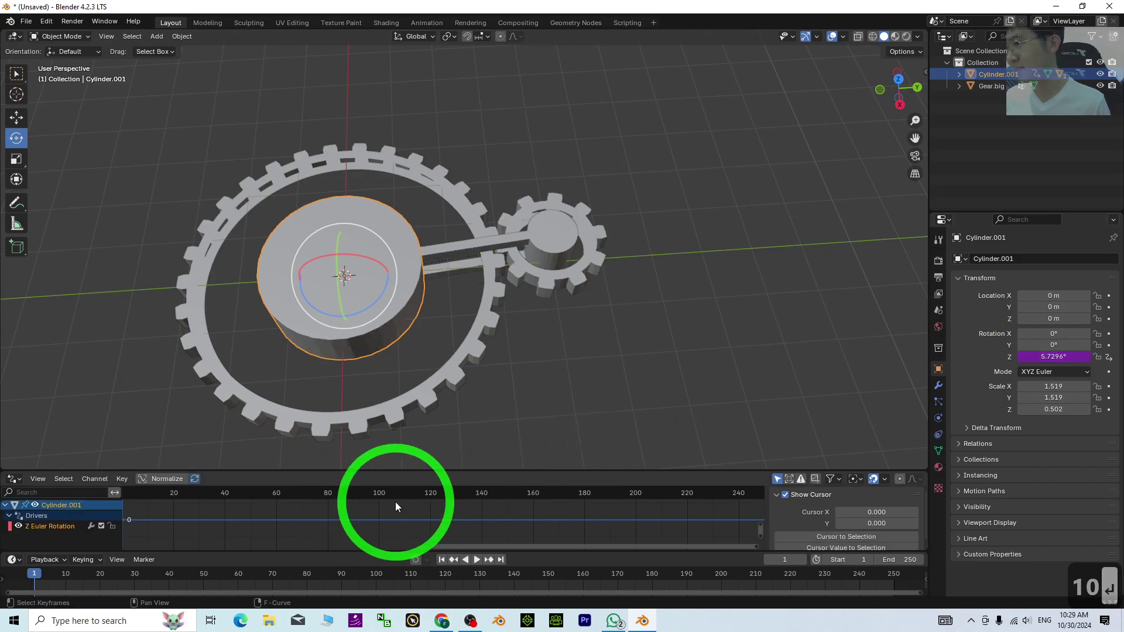
{"action": "left_click", "coordinate": [479, 562]}
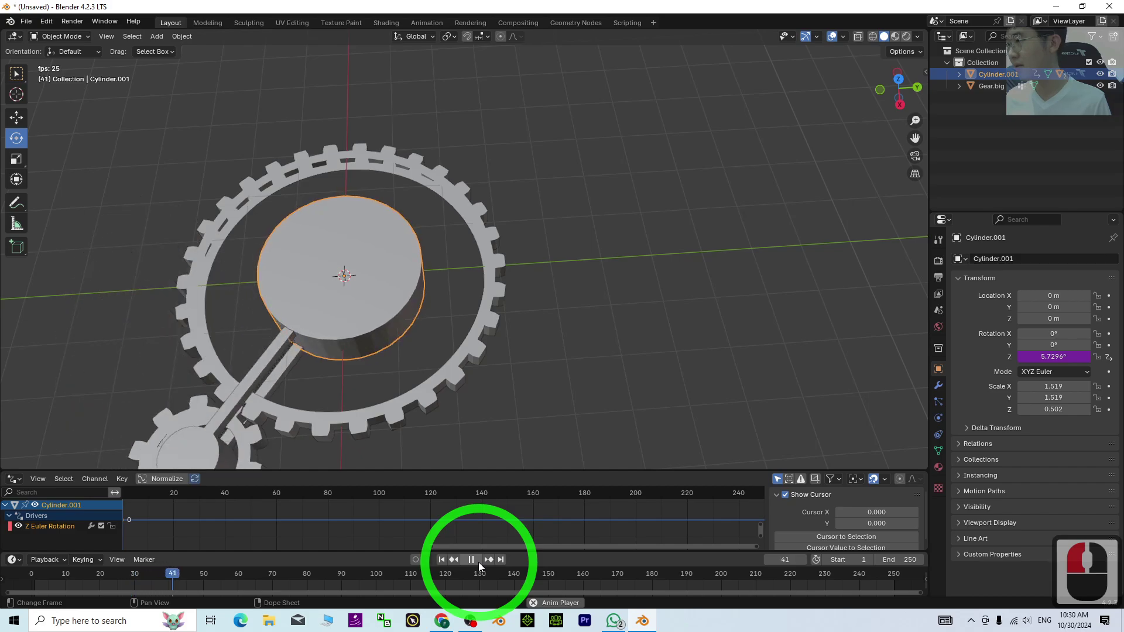
{"action": "left_click", "coordinate": [479, 562]}
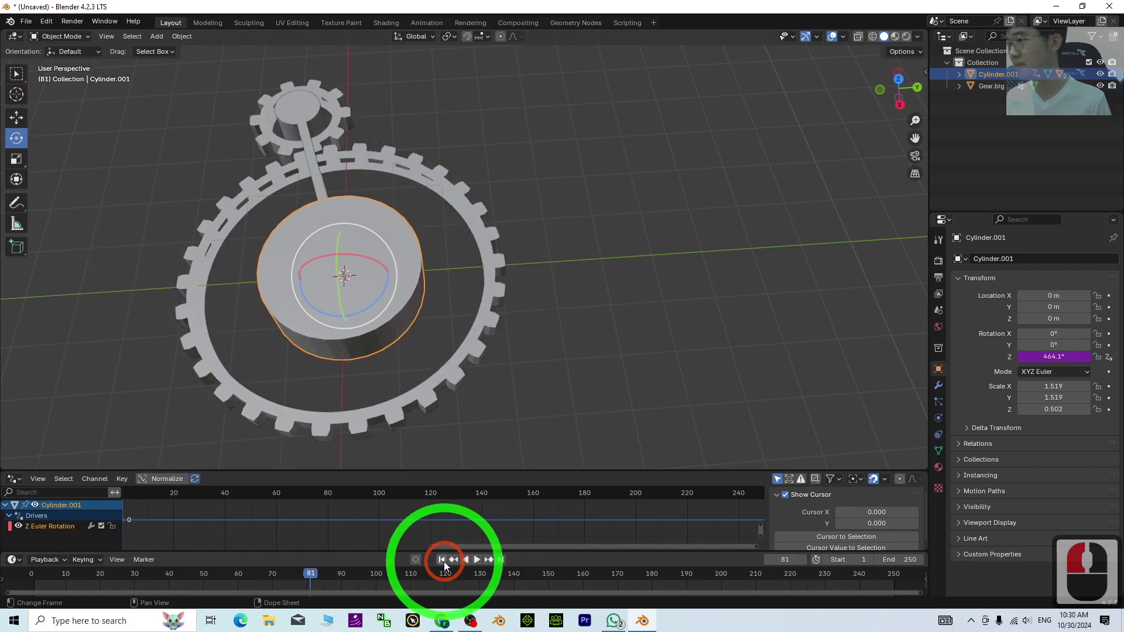
{"action": "left_click", "coordinate": [442, 560]}
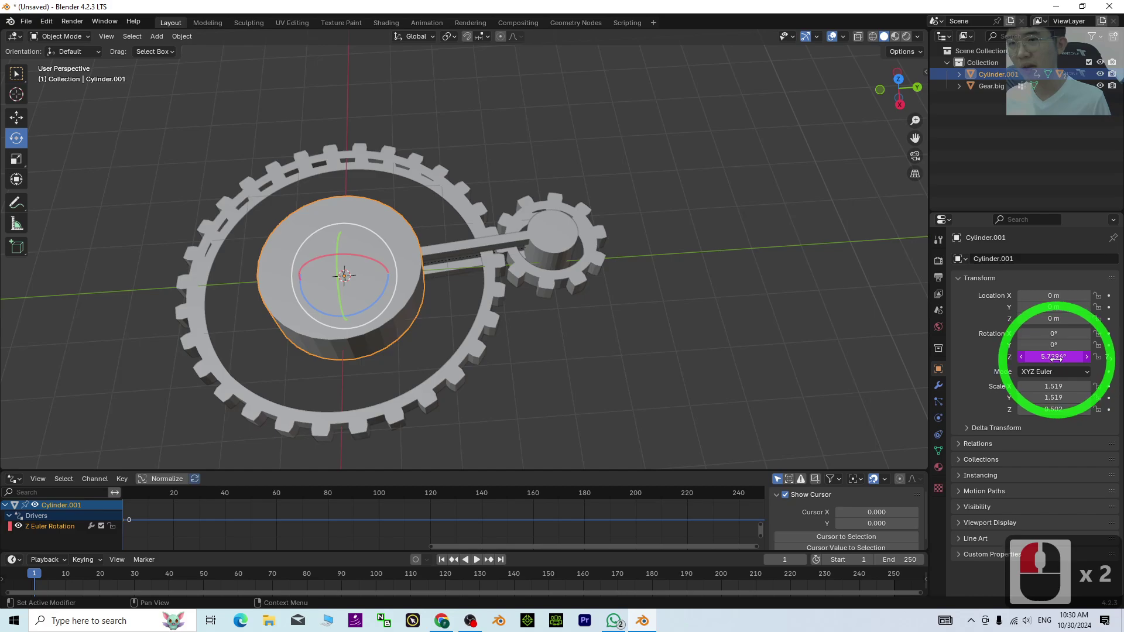
- Slow the driver to frame/100, replay to about frame 200, then return to frame 1
{"action": "double_click", "coordinate": [1034, 357]}
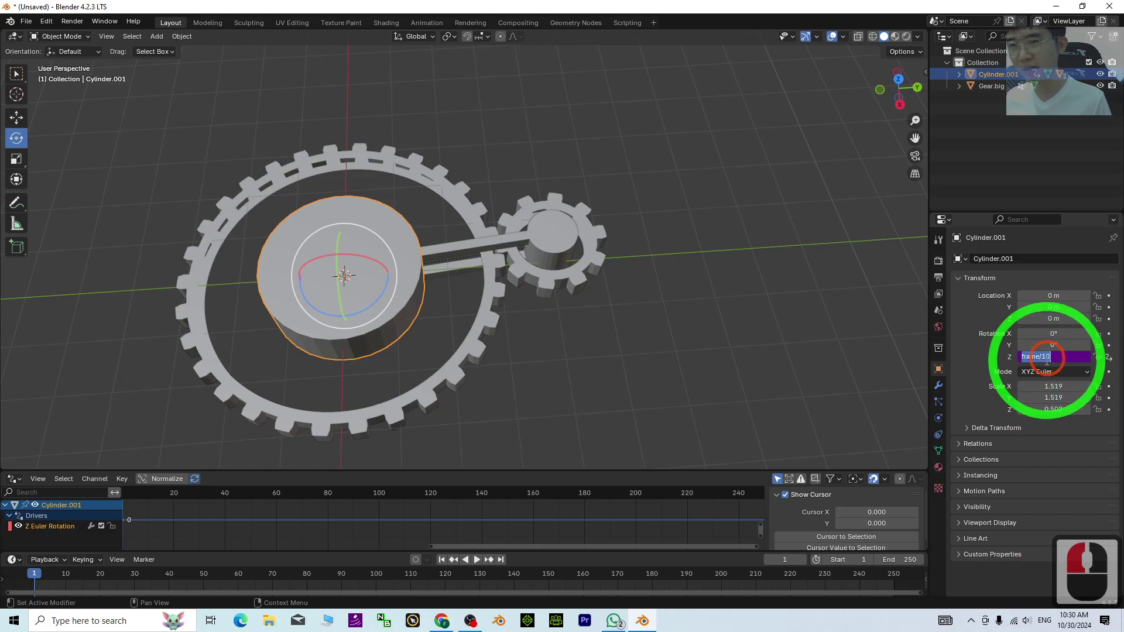
{"action": "type", "text": "0"}
{"action": "key", "text": "Return"}
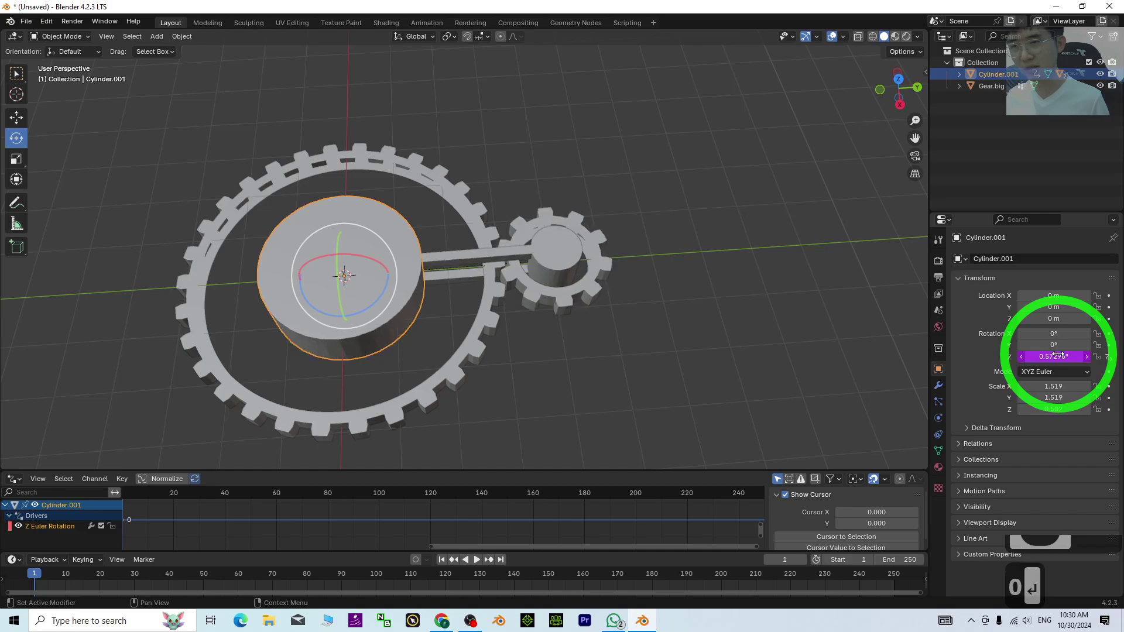
{"action": "left_click", "coordinate": [477, 559]}
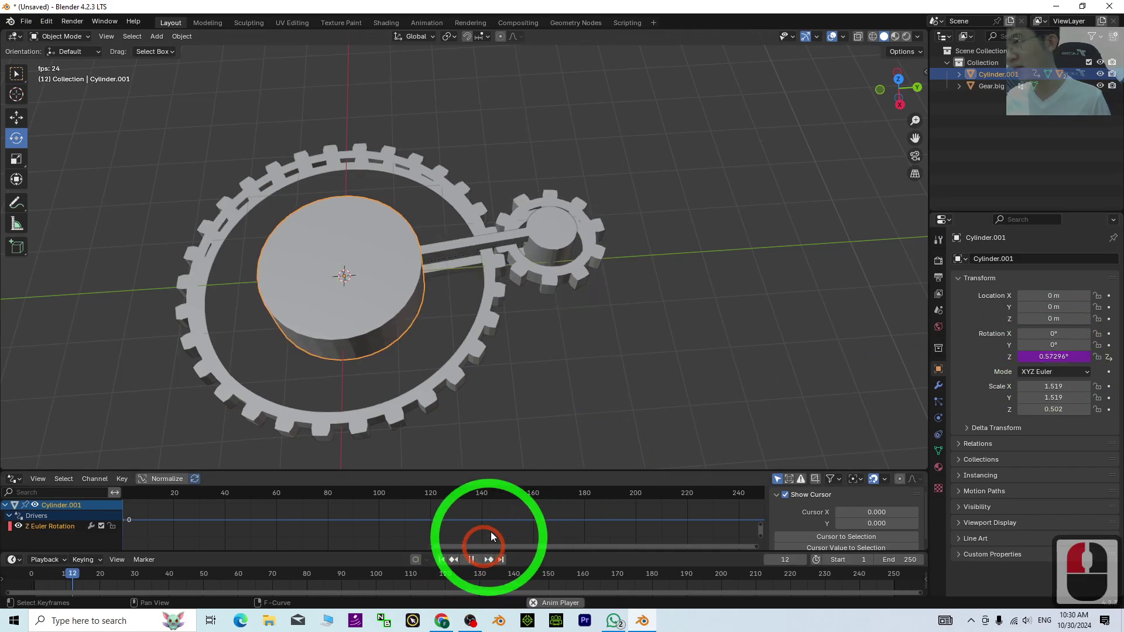
{"action": "middle_click_drag", "start_coordinate": [562, 445], "coordinate": [553, 321]}
{"action": "scroll", "coordinate": [552, 324], "scroll_direction": "up", "scroll_amount": 2}
{"action": "middle_click_drag", "start_coordinate": [616, 244], "coordinate": [566, 507]}
{"action": "left_click", "coordinate": [472, 560]}
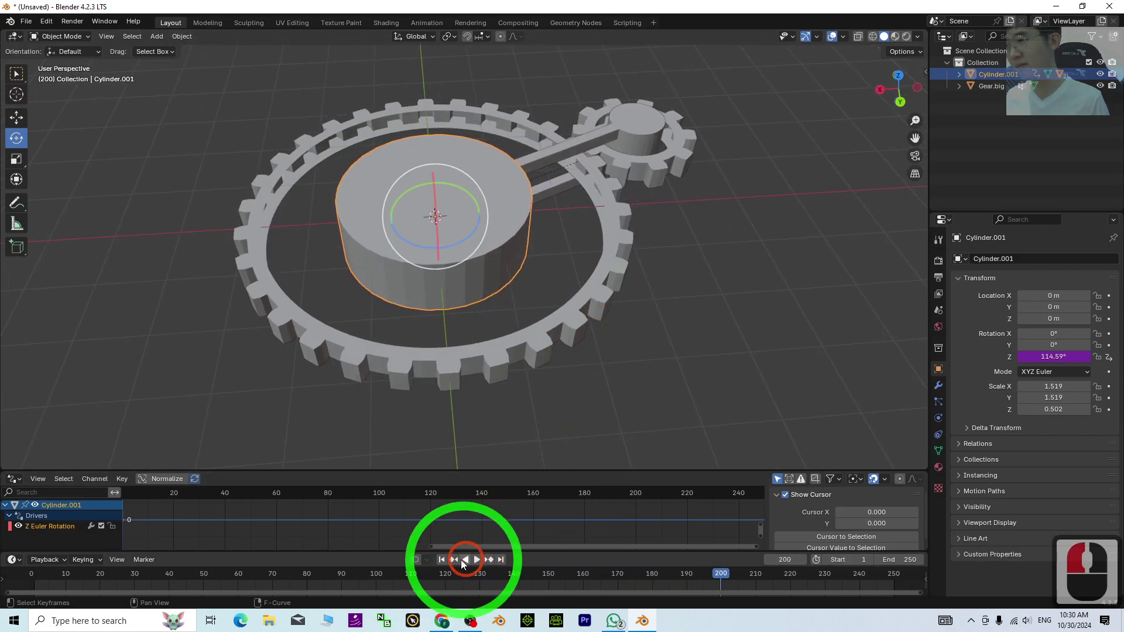
{"action": "left_click", "coordinate": [857, 52]}
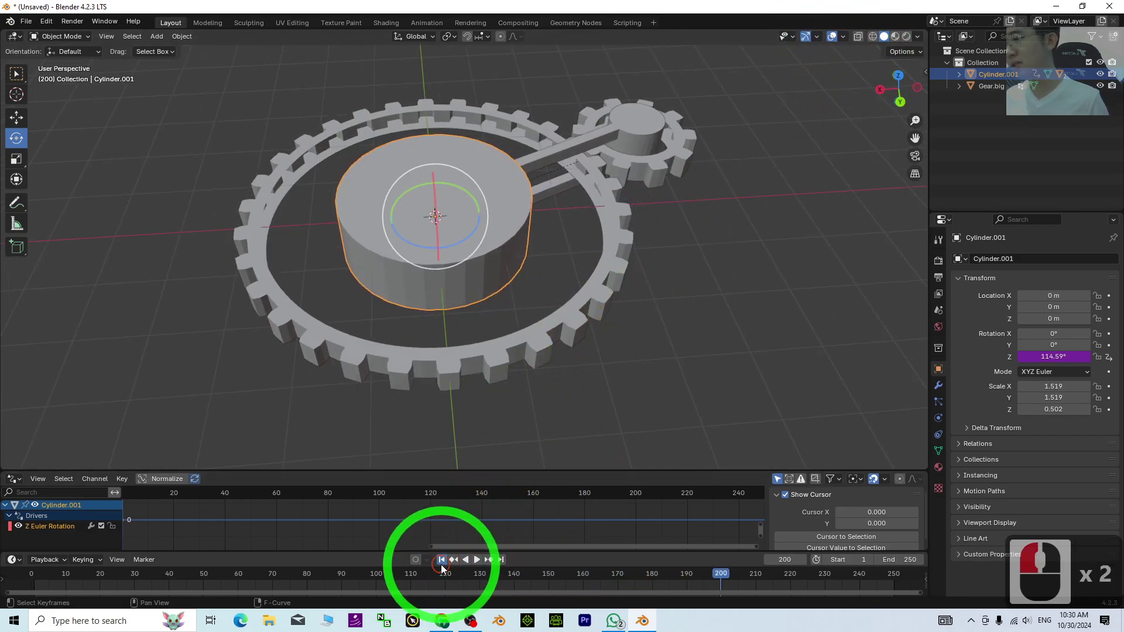
{"action": "left_click", "coordinate": [441, 560]}
- Switch the viewport to Material Preview shading and show the hub's material settings
{"action": "middle_click_drag", "start_coordinate": [448, 284], "coordinate": [745, 126]}
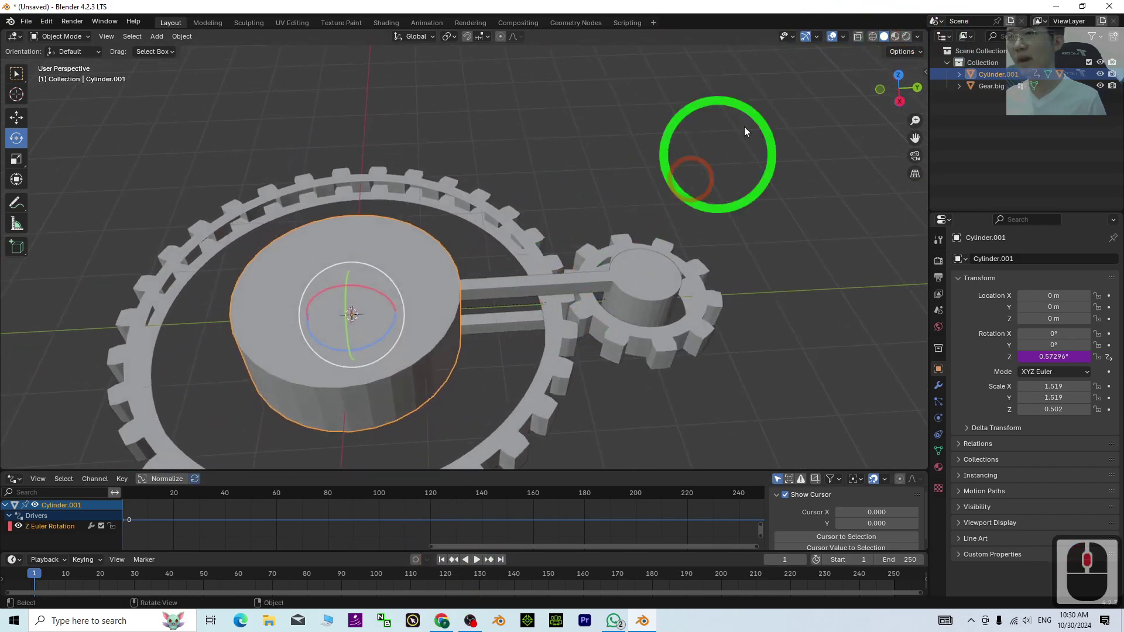
{"action": "left_click", "coordinate": [895, 36]}
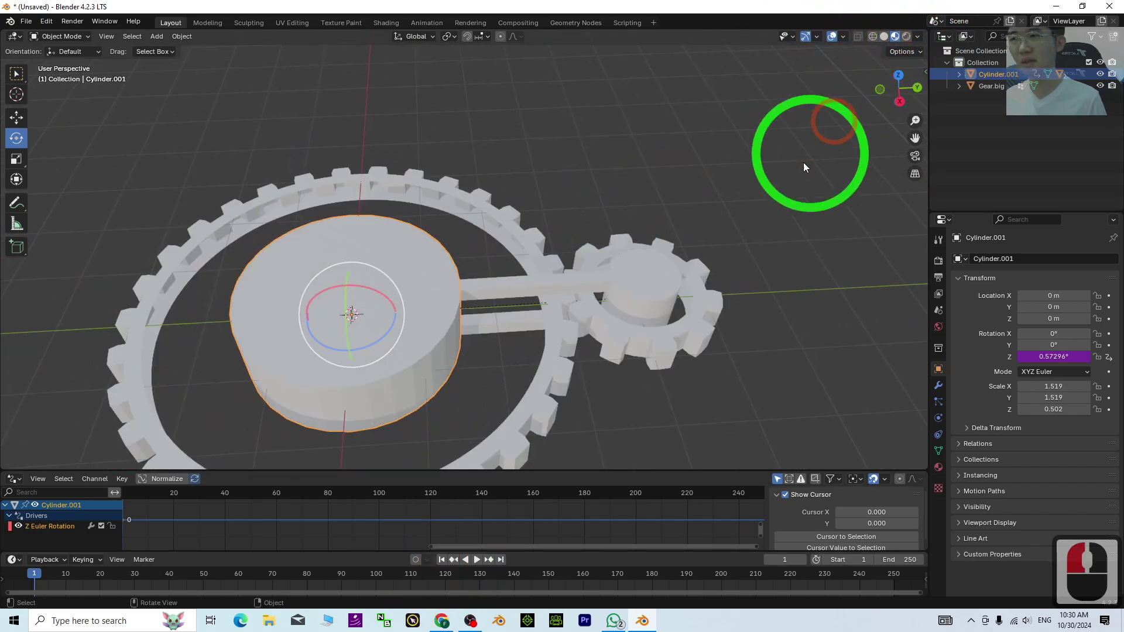
{"action": "scroll", "coordinate": [817, 162], "scroll_direction": "down", "scroll_amount": 3}
{"action": "left_click", "coordinate": [939, 466]}
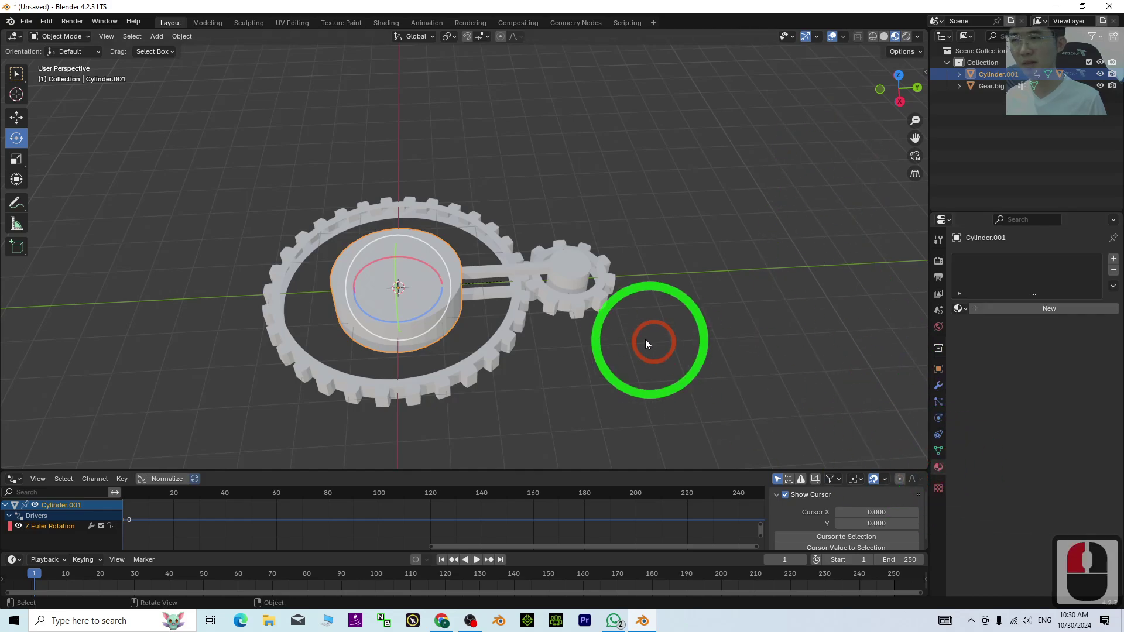
{"action": "scroll", "coordinate": [609, 332], "scroll_direction": "up", "scroll_amount": 2}
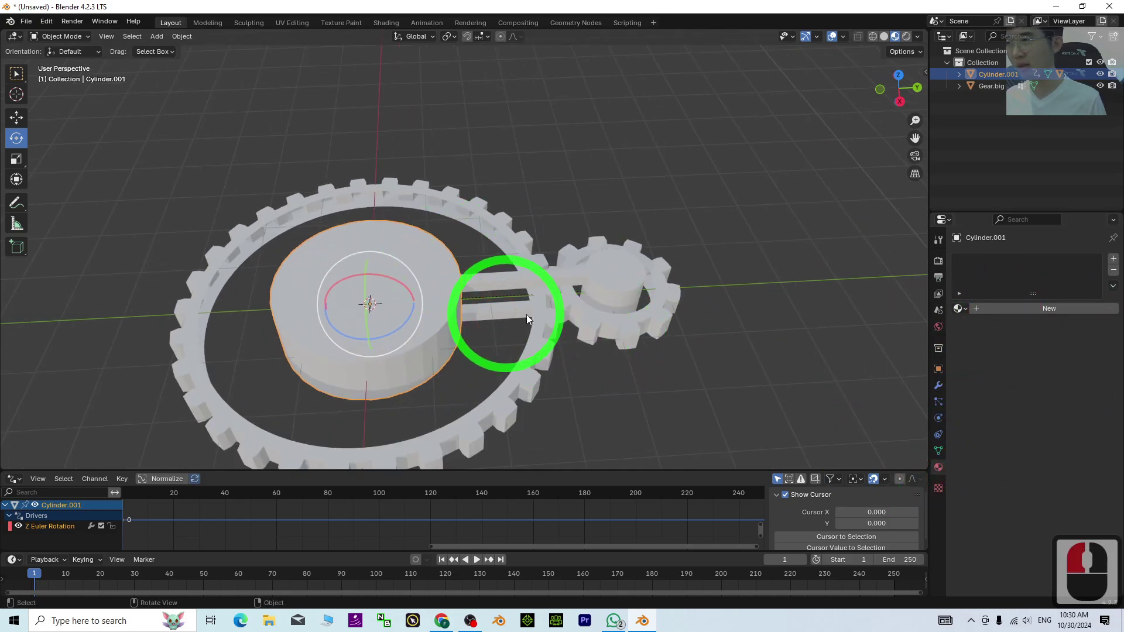
- Create a new hub material with Metallic 1 and Roughness 0.114, named 'metal'
{"action": "left_click", "coordinate": [1034, 308]}
{"action": "left_click", "coordinate": [1047, 382]}
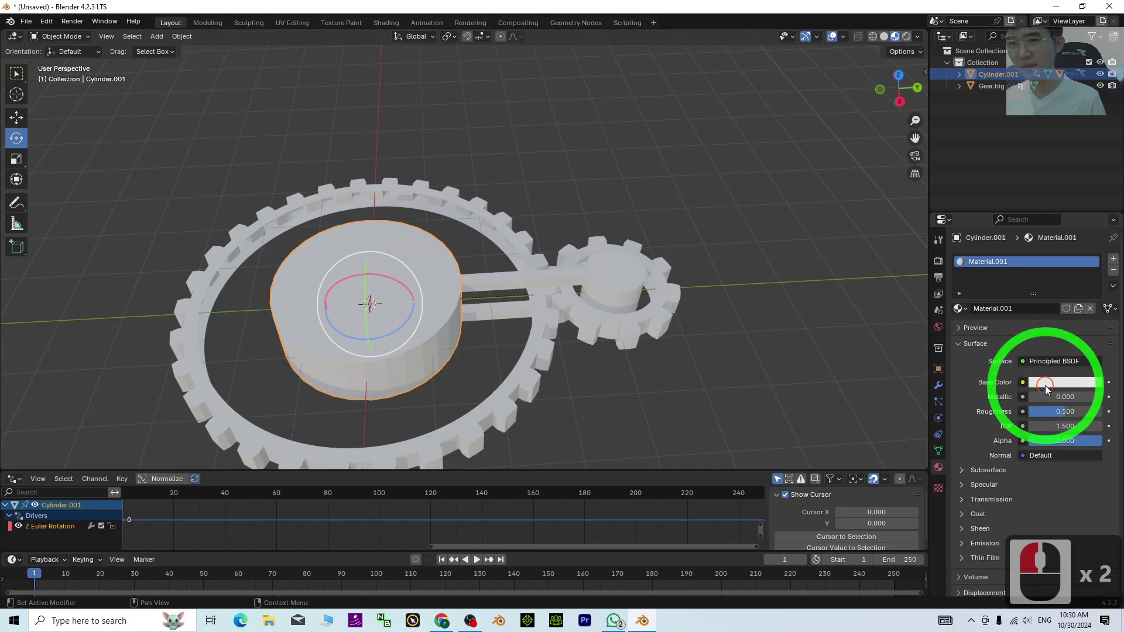
{"action": "left_click_drag", "start_coordinate": [1046, 397], "coordinate": [146, 414]}
{"action": "double_click", "coordinate": [1035, 263]}
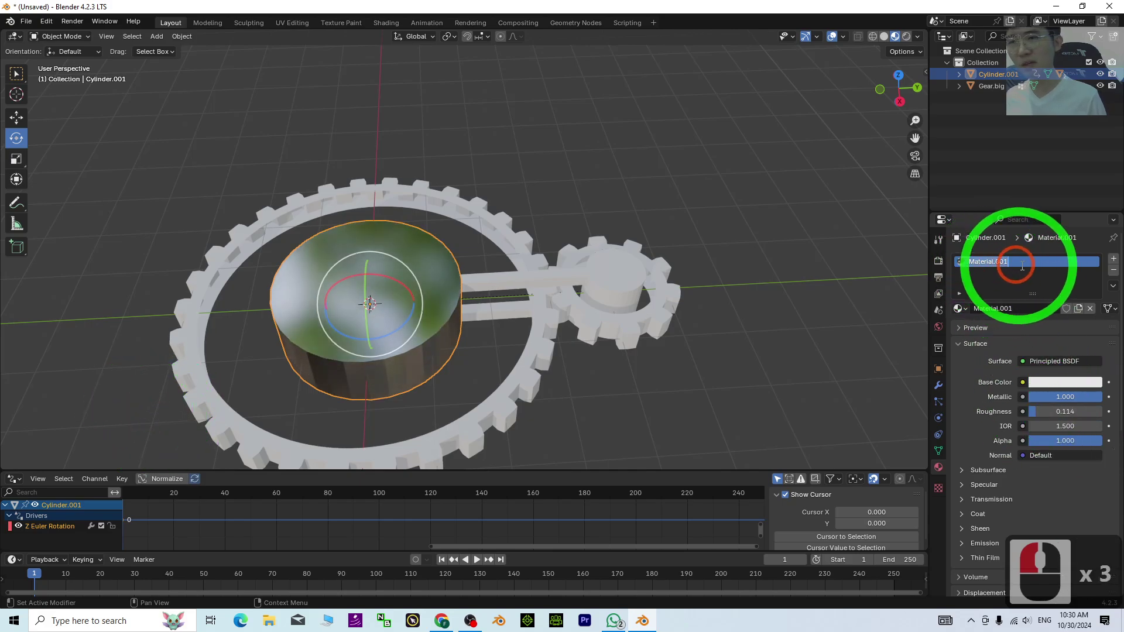
{"action": "type", "text": "metal"}
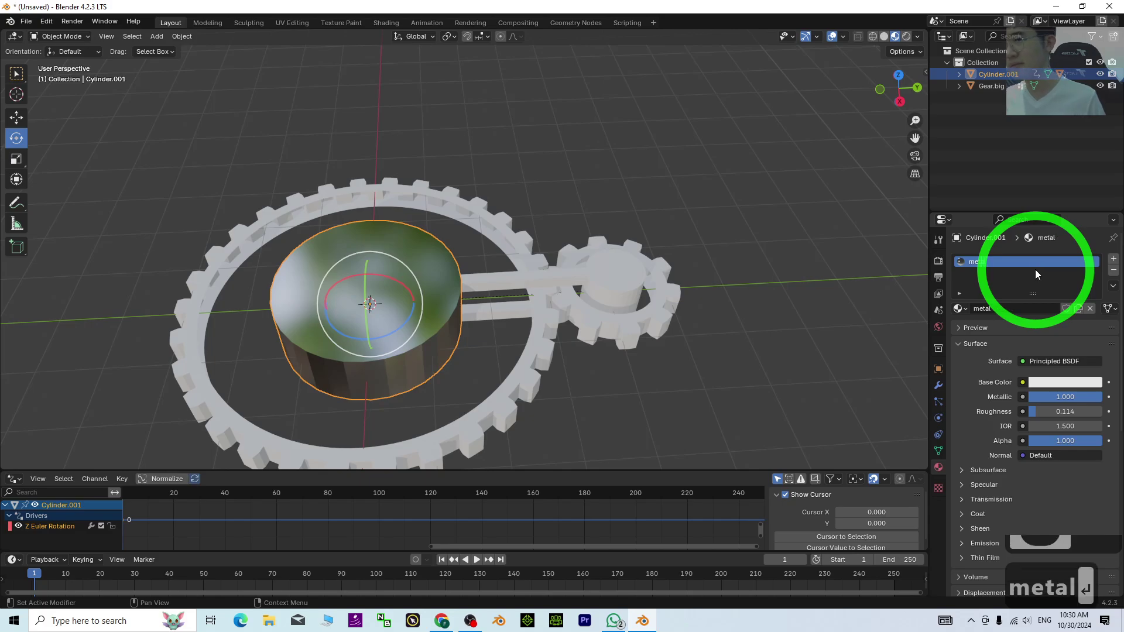
{"action": "left_click", "coordinate": [496, 300]}
- Assign the existing 'metal' material to the arm rod Cylinder
{"action": "left_click", "coordinate": [1016, 282]}
{"action": "left_click", "coordinate": [960, 308]}
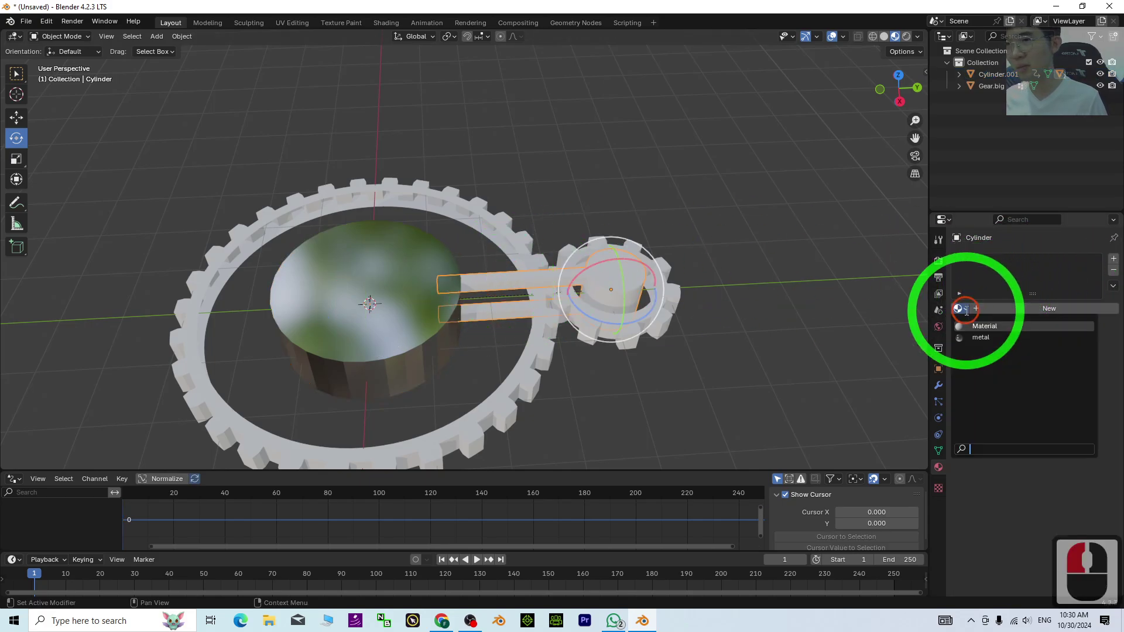
{"action": "left_click", "coordinate": [966, 326]}
{"action": "middle_click_drag", "start_coordinate": [613, 349], "coordinate": [547, 351]}
- Give Gear.big a new material with an orange base colour
{"action": "left_click", "coordinate": [539, 333]}
{"action": "left_click", "coordinate": [1002, 308]}
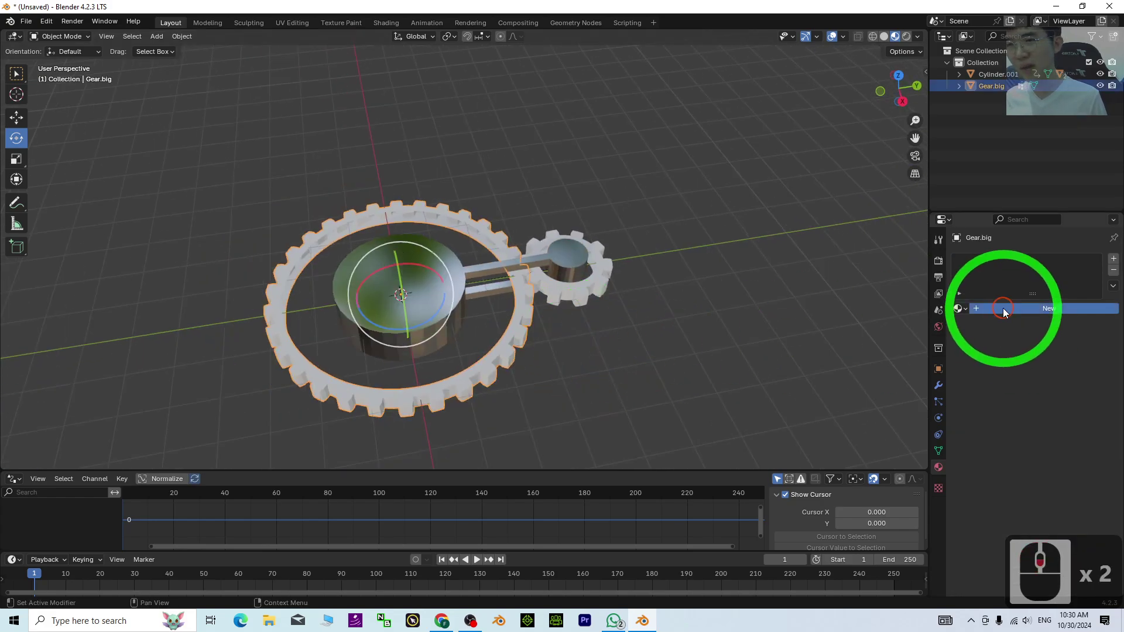
{"action": "left_click", "coordinate": [1044, 382]}
{"action": "left_click_drag", "start_coordinate": [1032, 258], "coordinate": [1012, 288]}
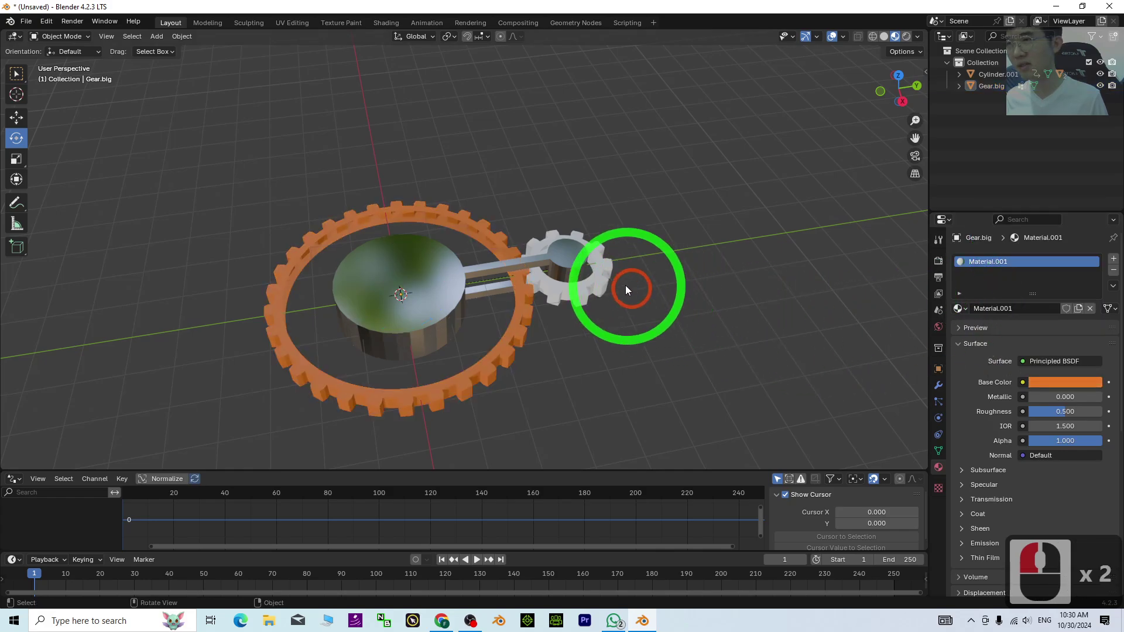
- Give Gear.small a new material with a blue base colour
{"action": "left_click", "coordinate": [602, 272]}
{"action": "left_click", "coordinate": [1010, 307]}
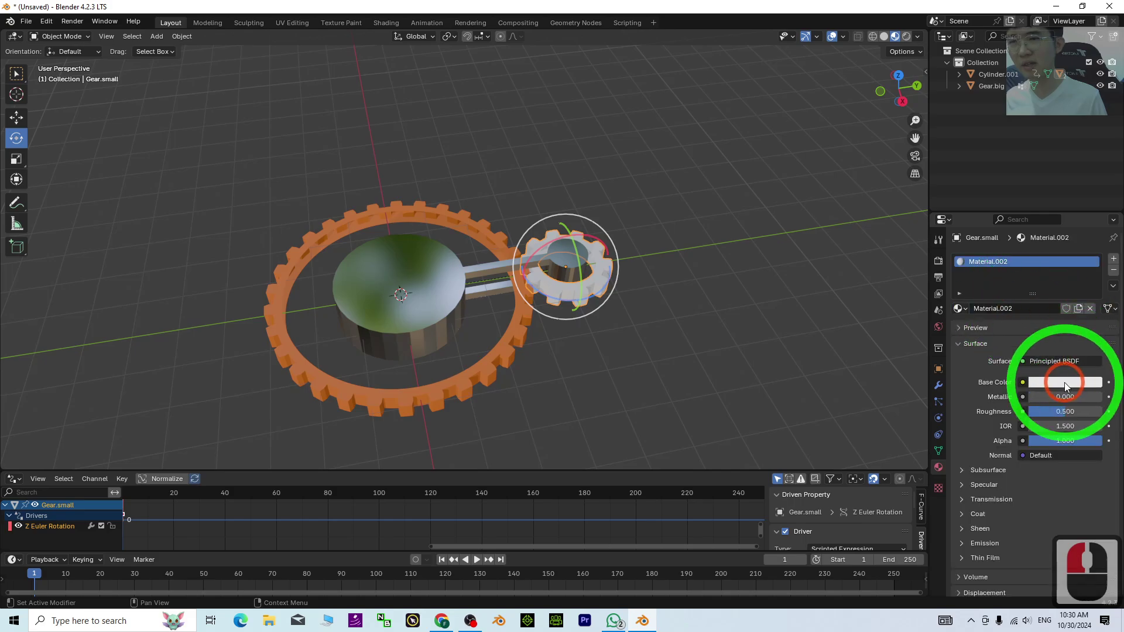
{"action": "left_click", "coordinate": [1048, 382]}
{"action": "left_click_drag", "start_coordinate": [1038, 255], "coordinate": [1047, 204]}
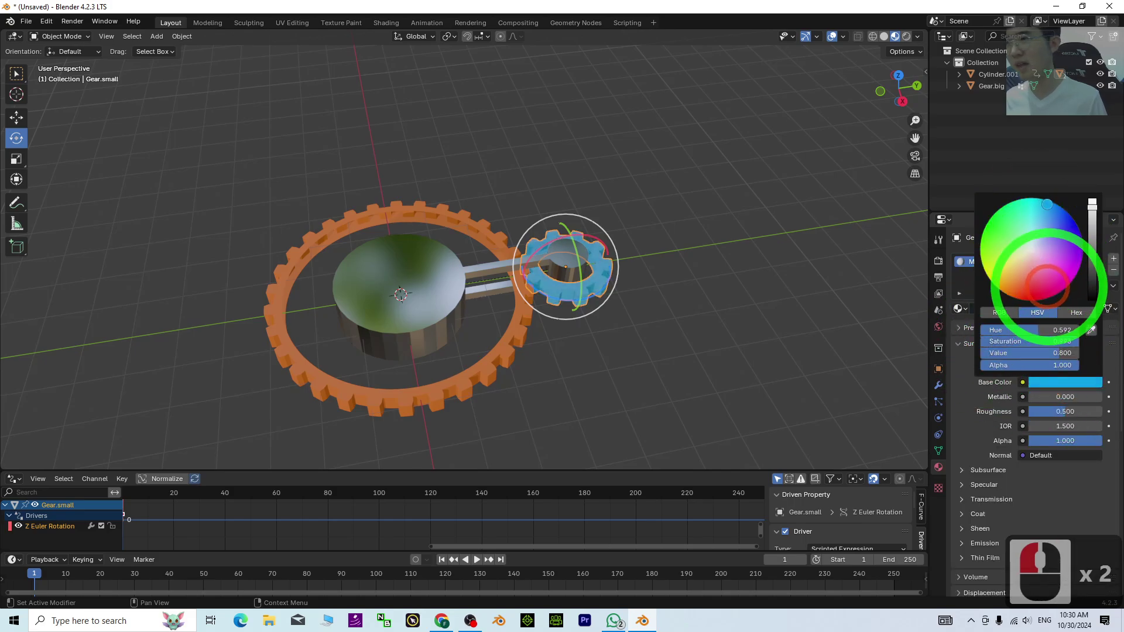
{"action": "left_click", "coordinate": [760, 283]}
{"action": "scroll", "coordinate": [729, 300], "scroll_direction": "up", "scroll_amount": 5}
{"action": "middle_click_drag", "start_coordinate": [729, 300], "coordinate": [497, 367]}
{"action": "scroll", "coordinate": [689, 383], "scroll_direction": "down", "scroll_amount": 3}
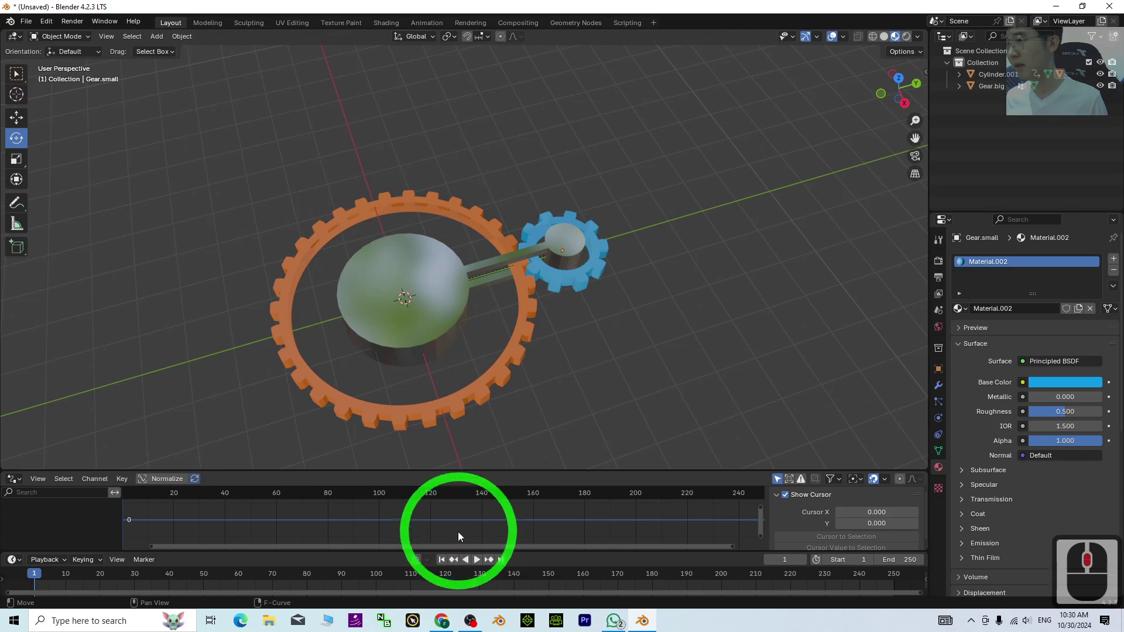
- Play the gear animation and watch it from top-down and angled views
{"action": "left_click", "coordinate": [476, 559]}
{"action": "middle_click_drag", "start_coordinate": [592, 216], "coordinate": [585, 294]}
{"action": "scroll", "coordinate": [623, 135], "scroll_direction": "up", "scroll_amount": 4}
{"action": "scroll", "coordinate": [535, 103], "scroll_direction": "down", "scroll_amount": 2}
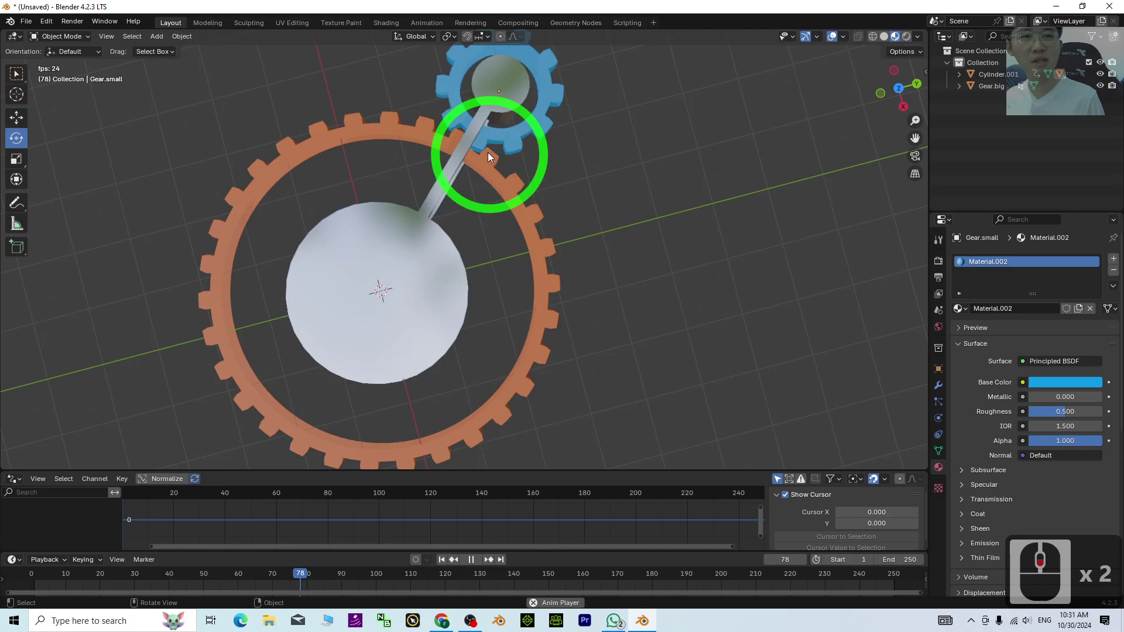
{"action": "middle_click_drag", "start_coordinate": [539, 266], "coordinate": [413, 284]}
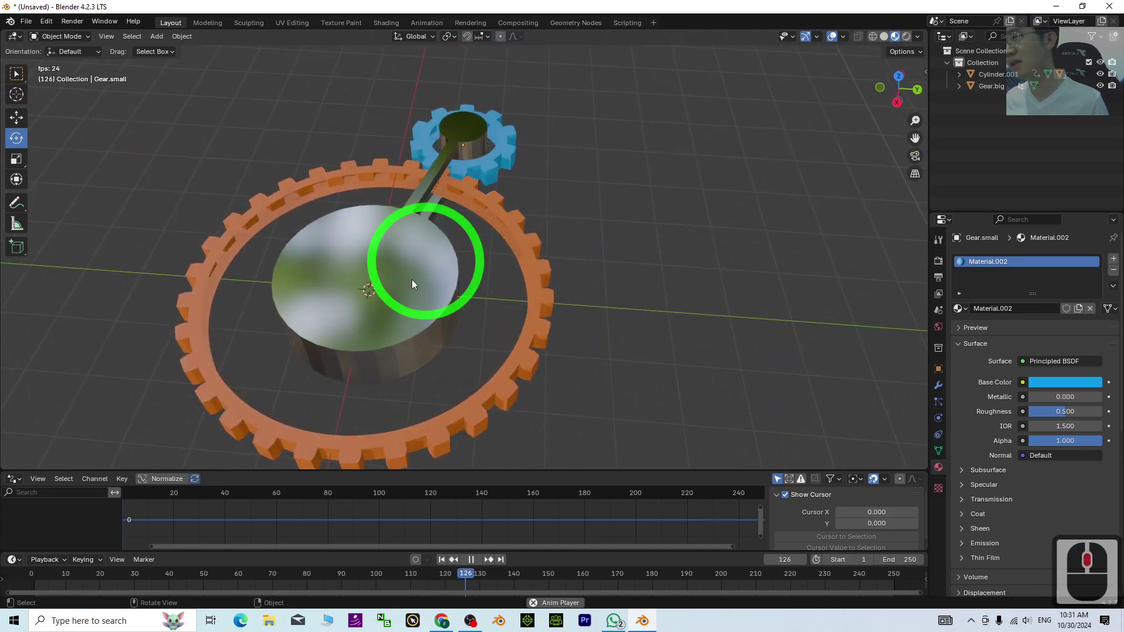
{"action": "middle_click_drag", "start_coordinate": [186, 341], "coordinate": [216, 356]}
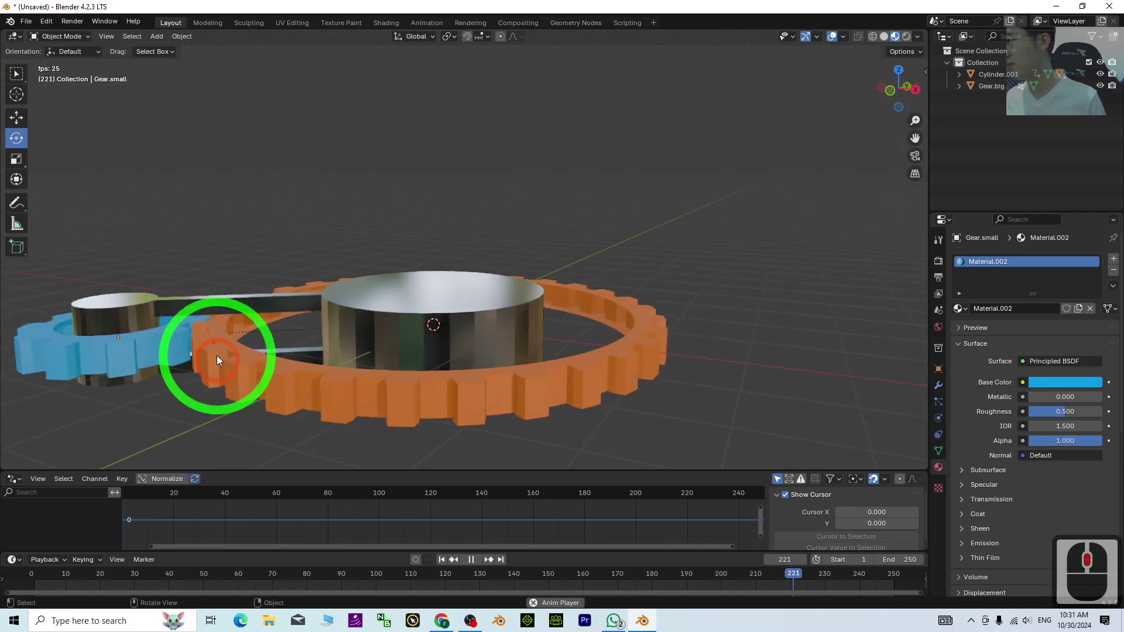
{"action": "scroll", "coordinate": [190, 354], "scroll_direction": "down", "scroll_amount": 4}
{"action": "middle_click_drag", "start_coordinate": [633, 272], "coordinate": [532, 349]}
- Stop playback, change the end frame from 250 to 600, and return to frame 1
{"action": "left_click", "coordinate": [471, 560]}
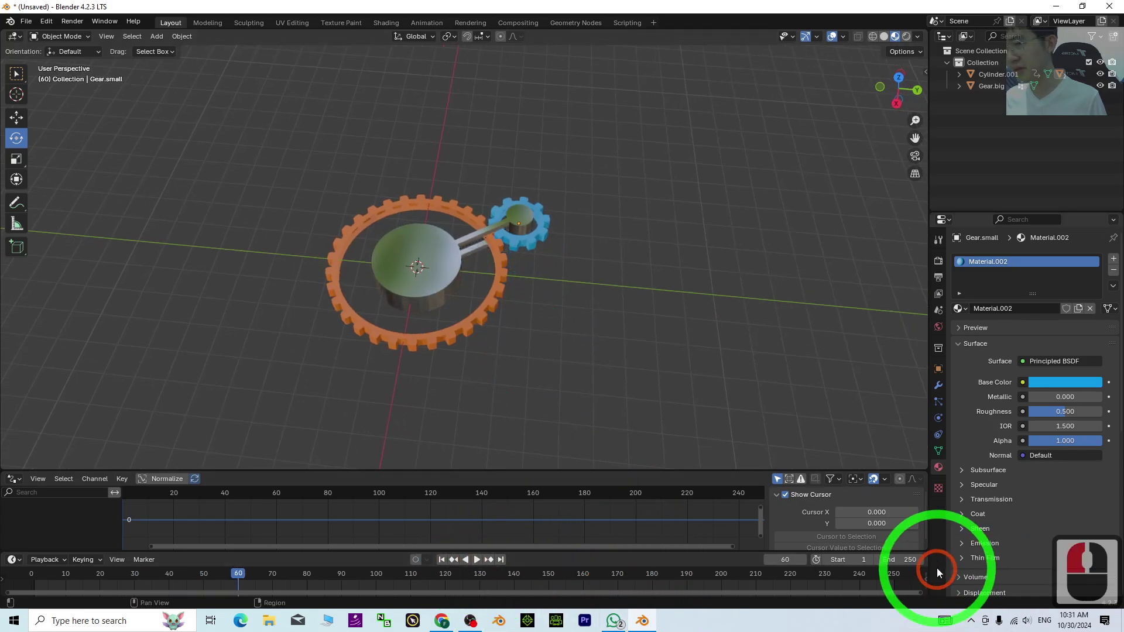
{"action": "left_click", "coordinate": [908, 560]}
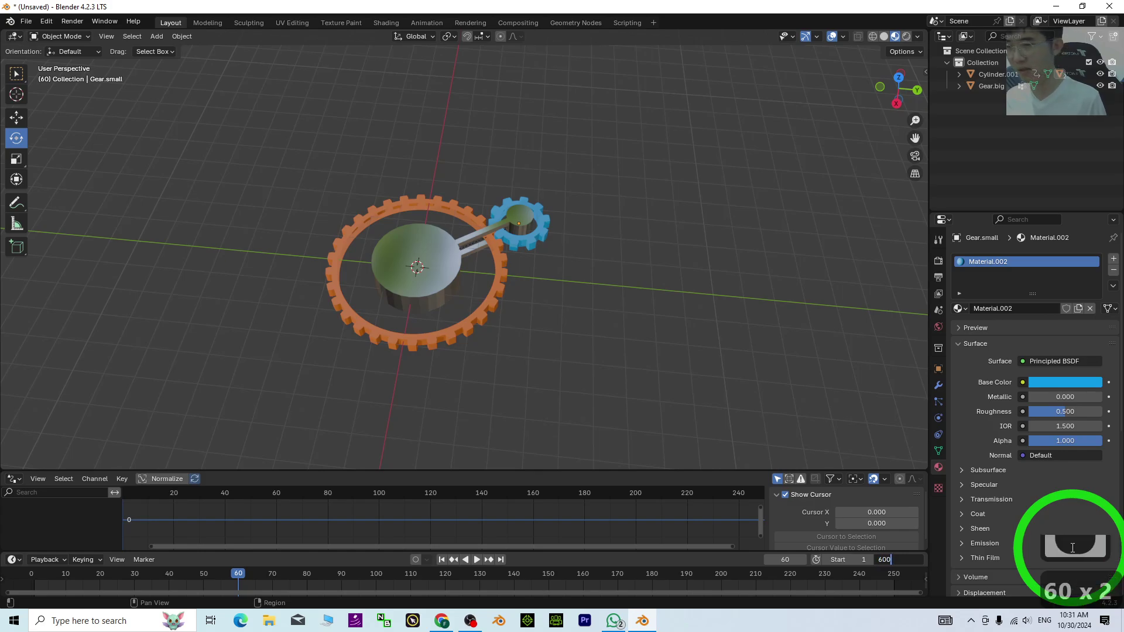
{"action": "left_click", "coordinate": [1073, 547]}
{"action": "left_click", "coordinate": [443, 560]}
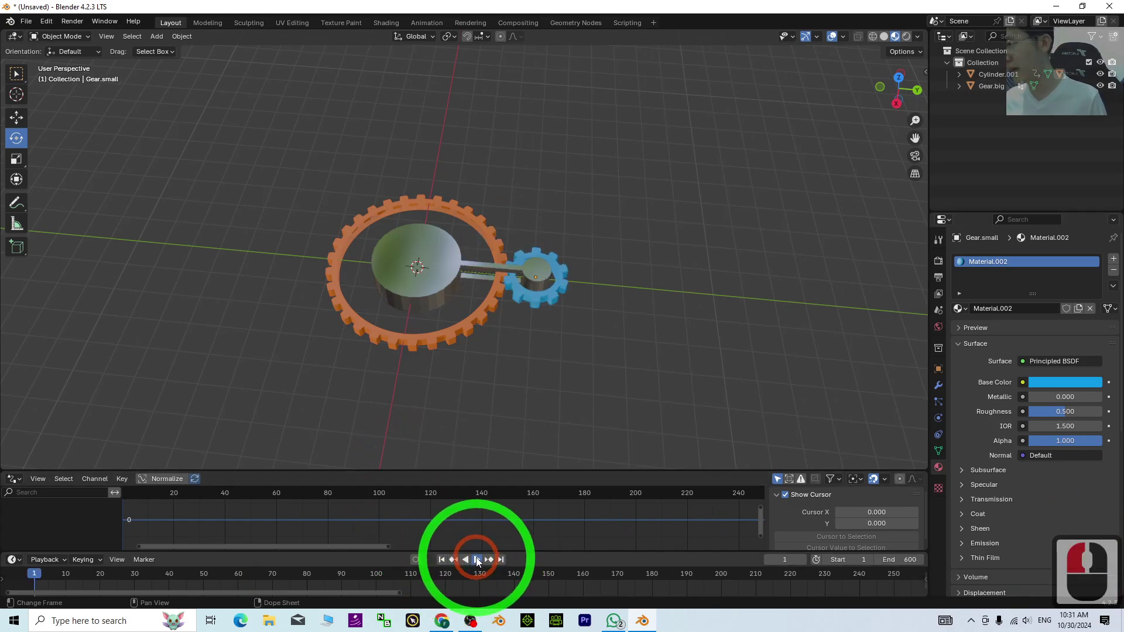
- Play from frame 1, snap to an aligned top view, then tilt slightly to watch the gears mesh
{"action": "left_click", "coordinate": [477, 560]}
{"action": "scroll", "coordinate": [517, 354], "scroll_direction": "up", "scroll_amount": 4}
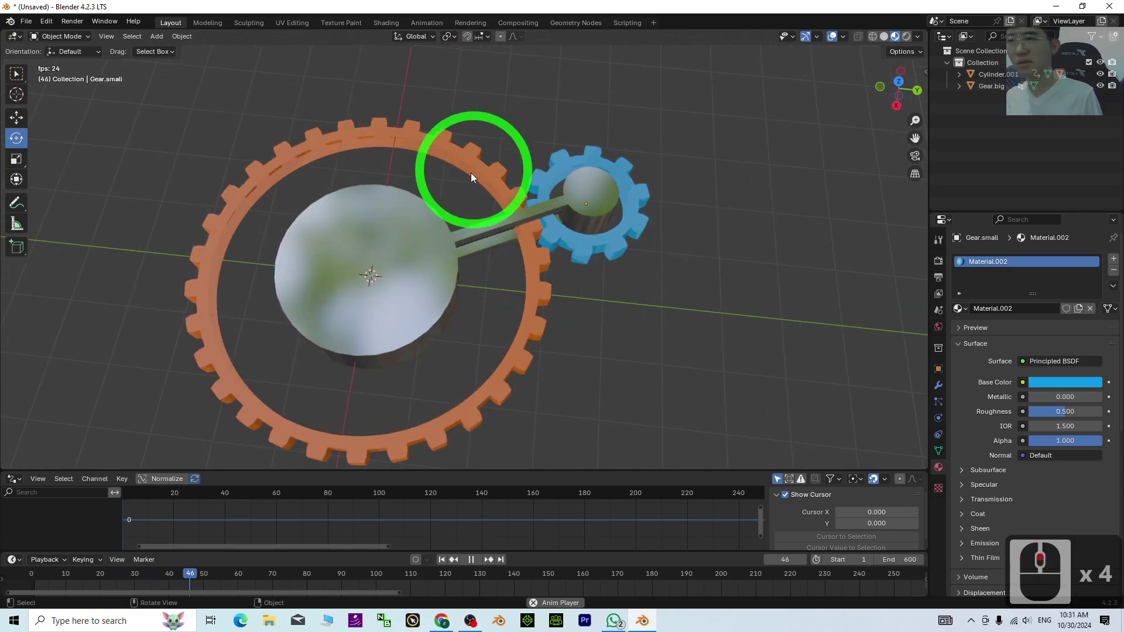
{"action": "middle_click_drag", "start_coordinate": [470, 173], "coordinate": [509, 353]}
{"action": "left_click_drag", "start_coordinate": [897, 88], "coordinate": [901, 94]}
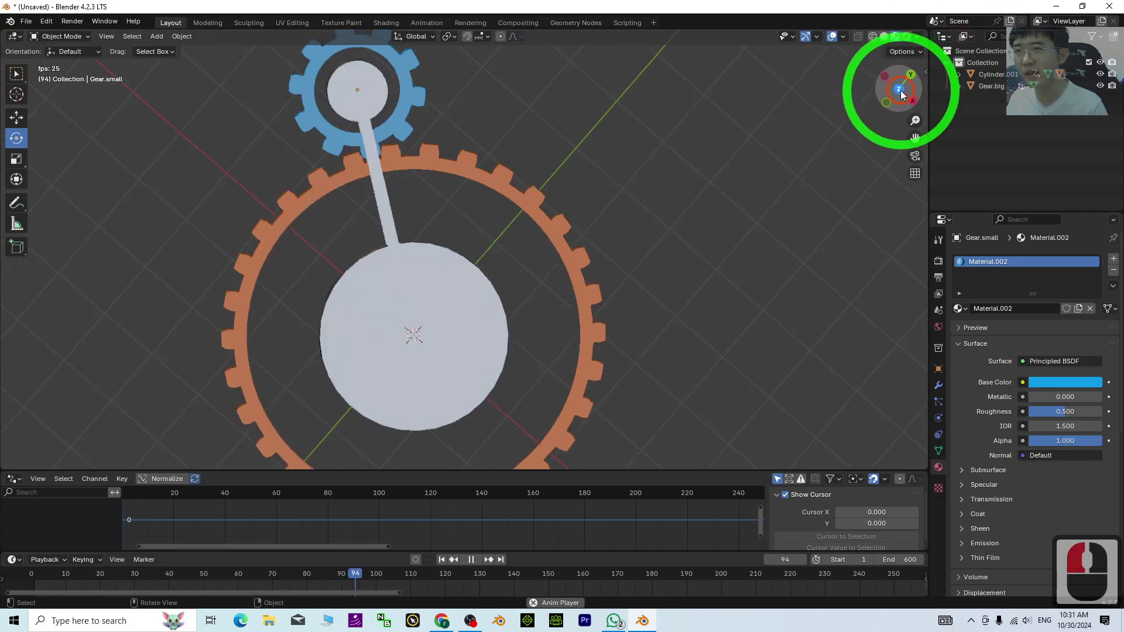
{"action": "left_click", "coordinate": [902, 93]}
{"action": "scroll", "coordinate": [404, 261], "scroll_direction": "down", "scroll_amount": 2}
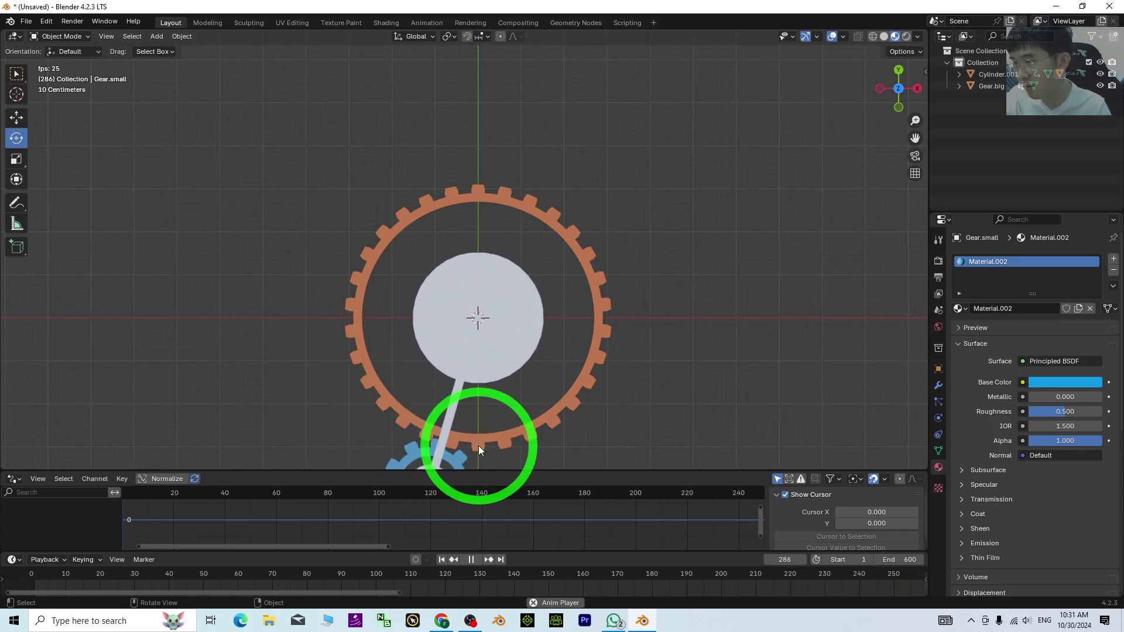
{"action": "scroll", "coordinate": [573, 384], "scroll_direction": "down", "scroll_amount": 3}
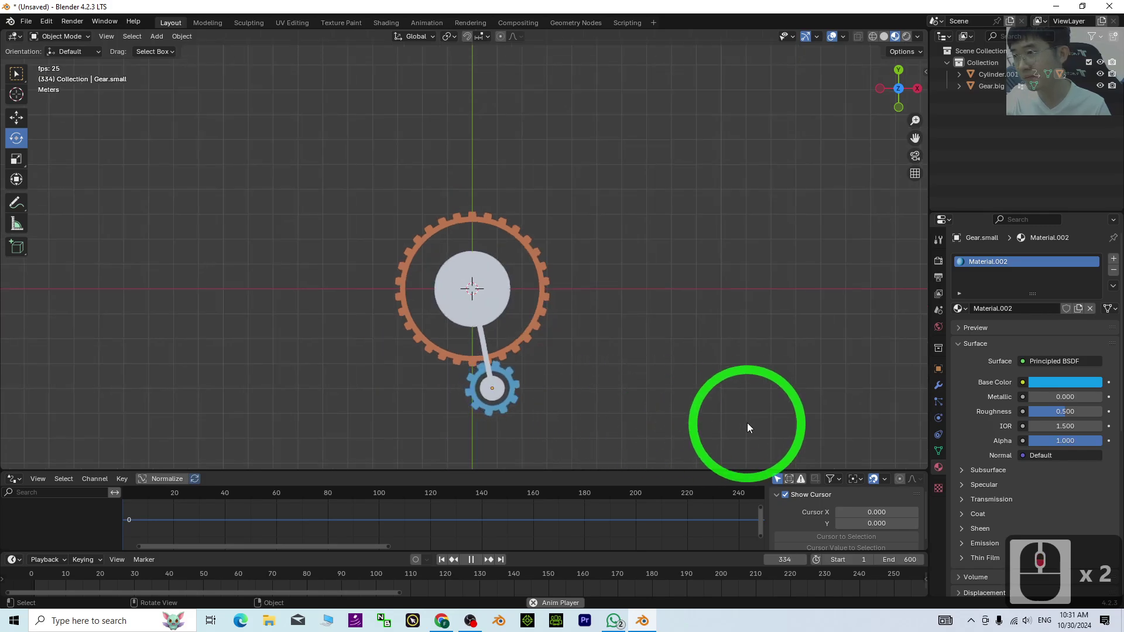
{"action": "middle_click_drag", "start_coordinate": [747, 422], "coordinate": [641, 352]}
{"action": "scroll", "coordinate": [664, 335], "scroll_direction": "up", "scroll_amount": 5}
{"action": "scroll", "coordinate": [661, 332], "scroll_direction": "down", "scroll_amount": 5}
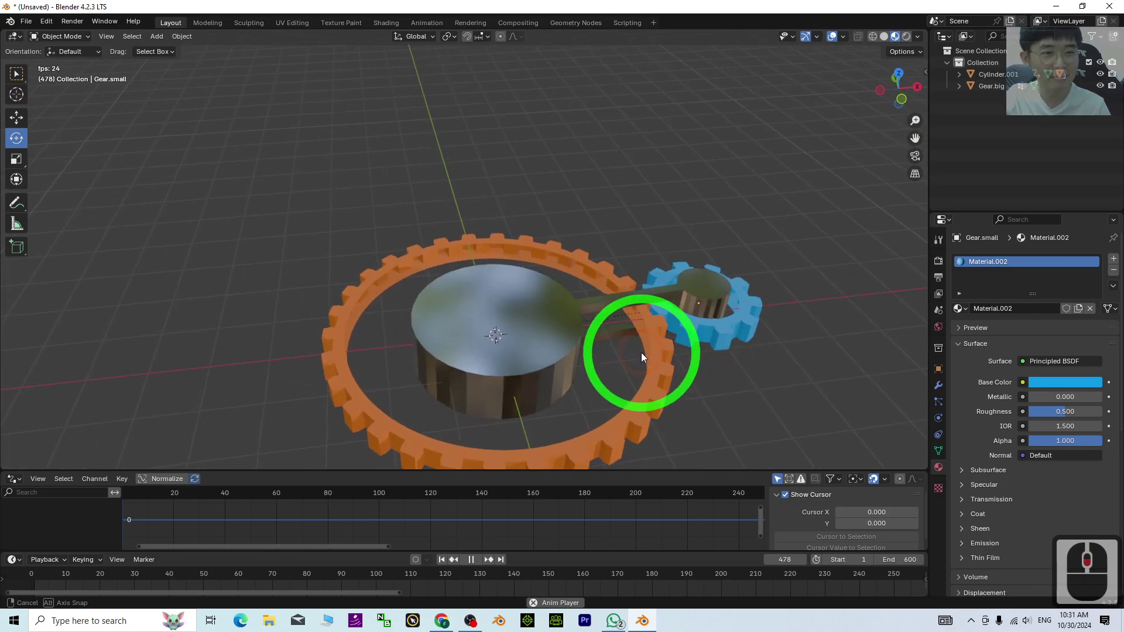
- Orbit around the turning gears to view them from oblique and side angles
{"action": "scroll", "coordinate": [691, 321], "scroll_direction": "up", "scroll_amount": 3}
{"action": "scroll", "coordinate": [689, 346], "scroll_direction": "down", "scroll_amount": 5}
{"action": "middle_click_drag", "start_coordinate": [677, 392], "coordinate": [638, 314], "text": "shift"}
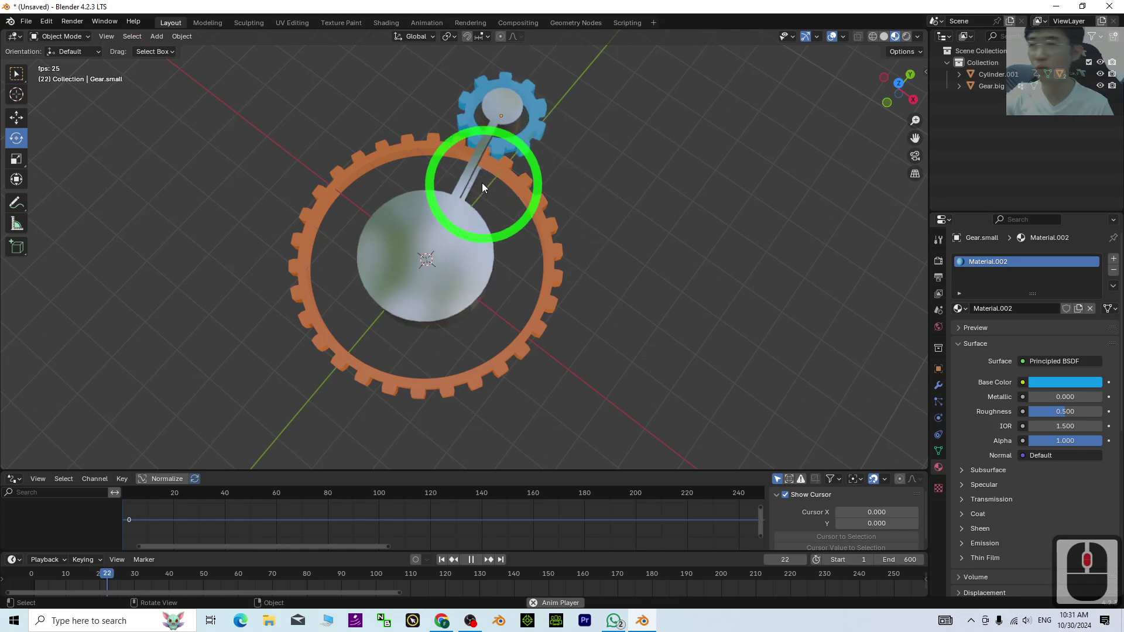
{"action": "middle_click_drag", "start_coordinate": [344, 319], "coordinate": [321, 167]}
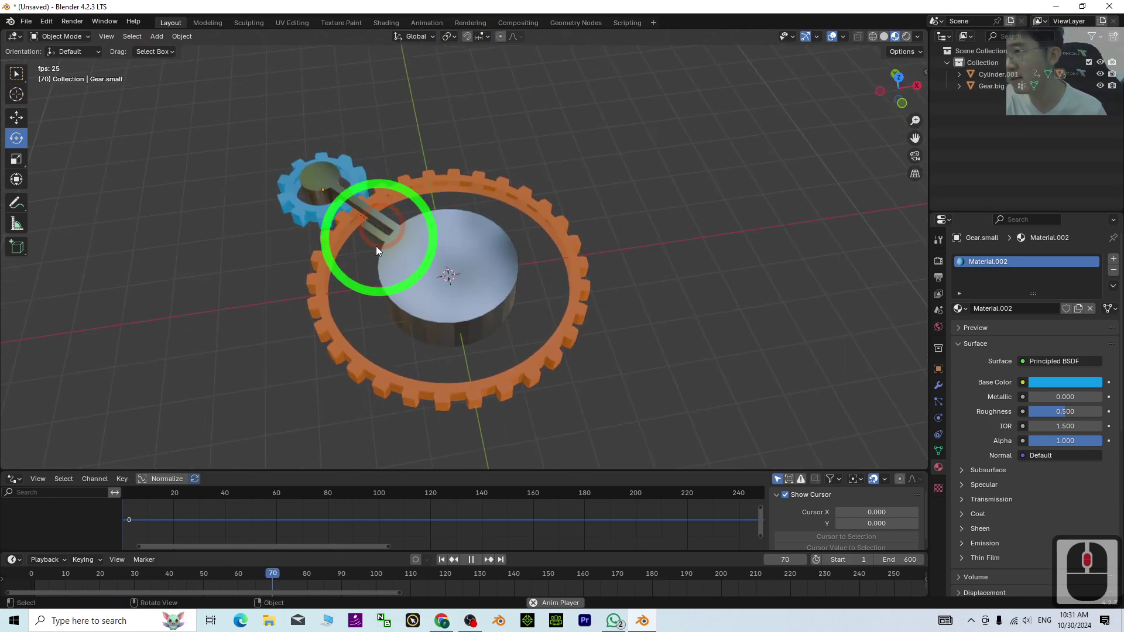
{"action": "middle_click_drag", "start_coordinate": [464, 296], "coordinate": [413, 413]}
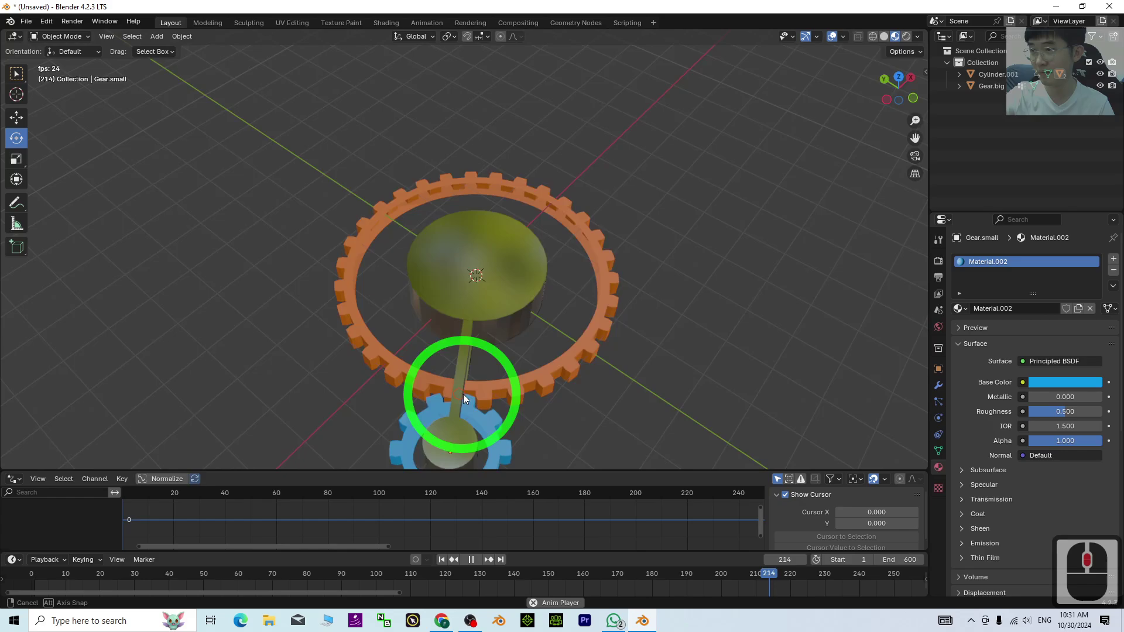
{"action": "middle_click_drag", "start_coordinate": [463, 394], "coordinate": [597, 375]}
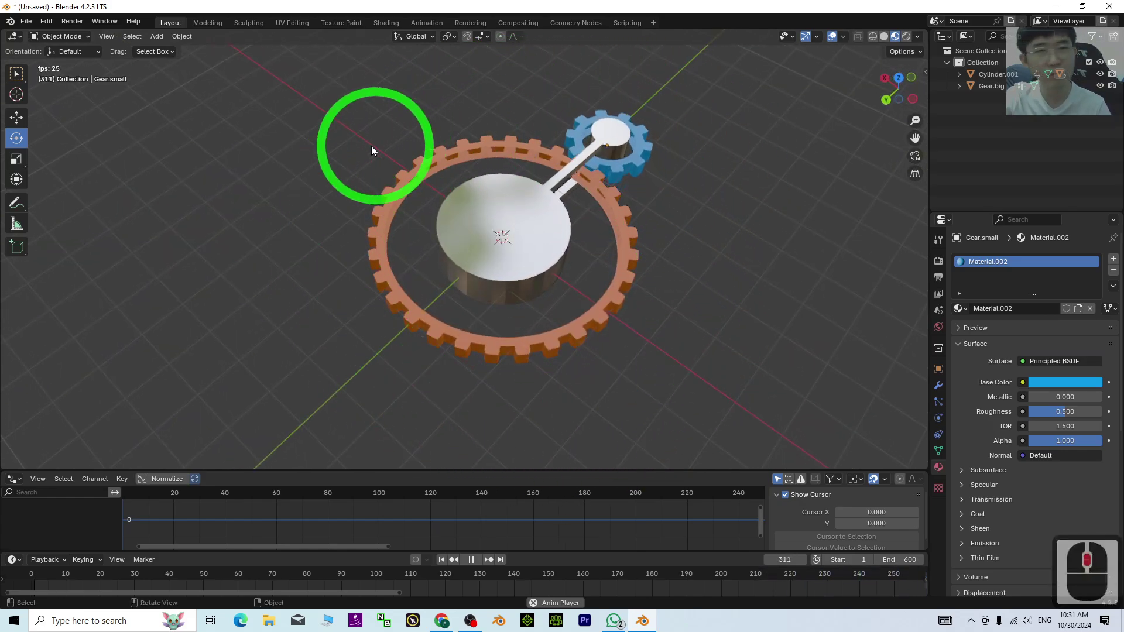
{"action": "middle_click_drag", "start_coordinate": [443, 263], "coordinate": [300, 219]}
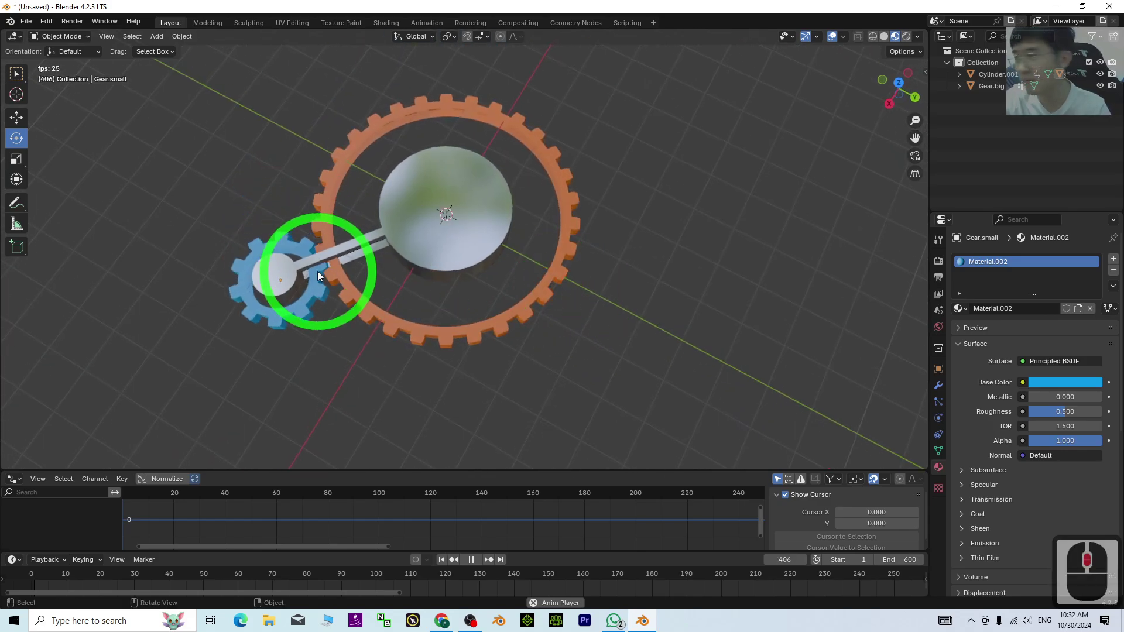
{"action": "middle_click_drag", "start_coordinate": [347, 301], "coordinate": [392, 322]}
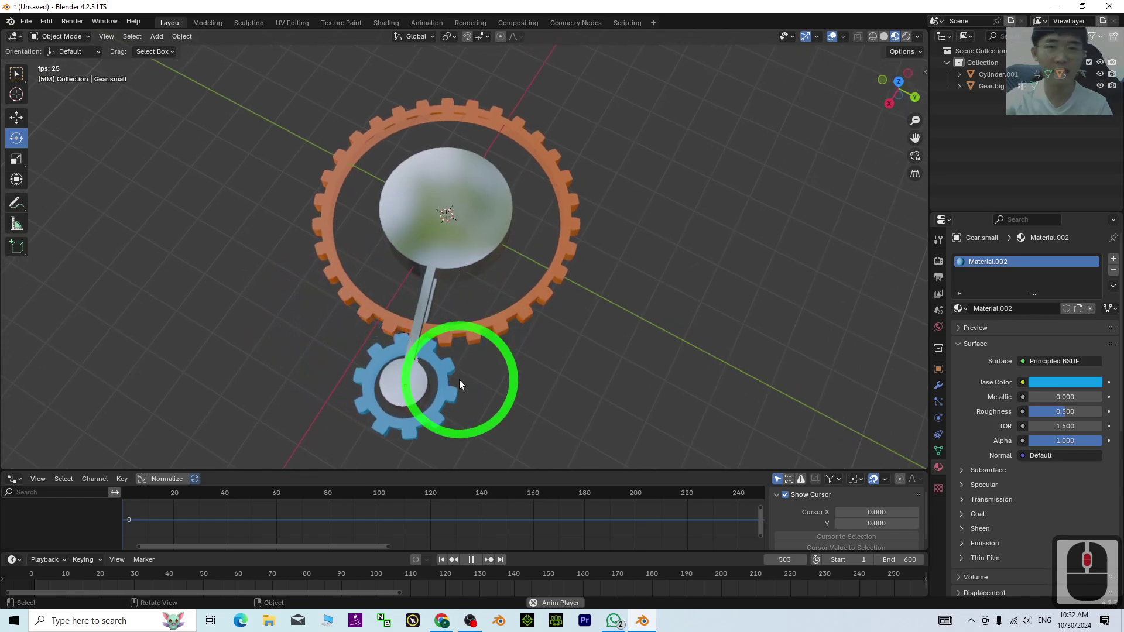
- Lower the hub's metal material roughness to 0.051 for a mirror-like finish
{"action": "middle_click_drag", "start_coordinate": [459, 379], "coordinate": [382, 349]}
{"action": "scroll", "coordinate": [512, 225], "scroll_direction": "up", "scroll_amount": 5}
{"action": "scroll", "coordinate": [573, 315], "scroll_direction": "down", "scroll_amount": 2}
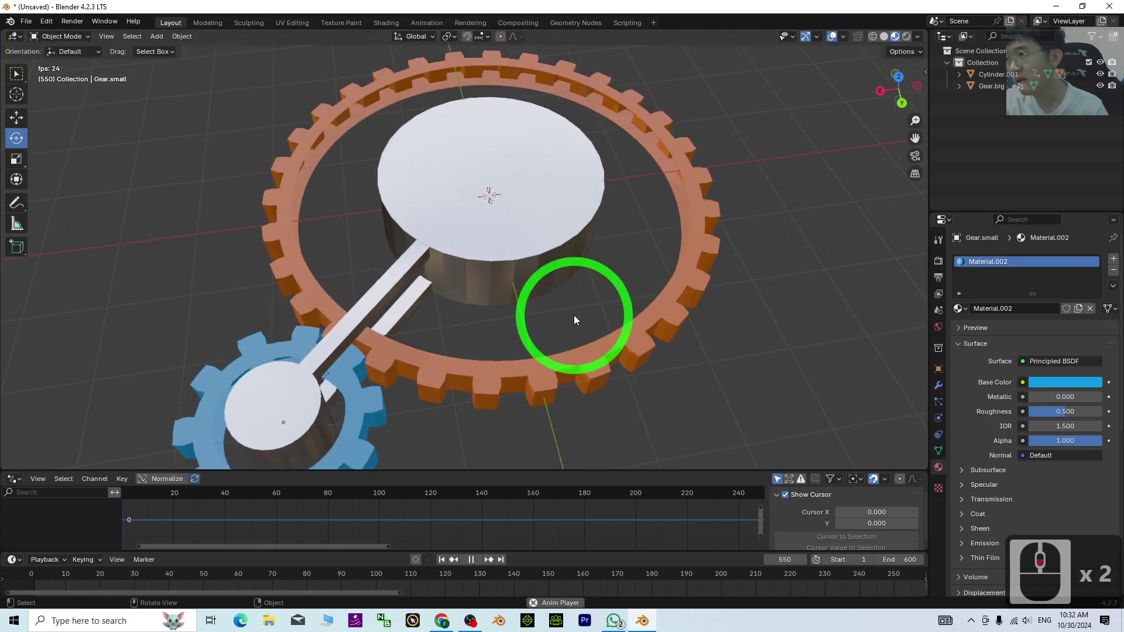
{"action": "mouse_move", "coordinate": [573, 315]}
{"action": "middle_mouse_down"}
{"action": "mouse_move", "coordinate": [381, 316]}
{"action": "mouse_move", "coordinate": [567, 315]}
{"action": "mouse_move", "coordinate": [562, 296]}
{"action": "middle_mouse_up"}
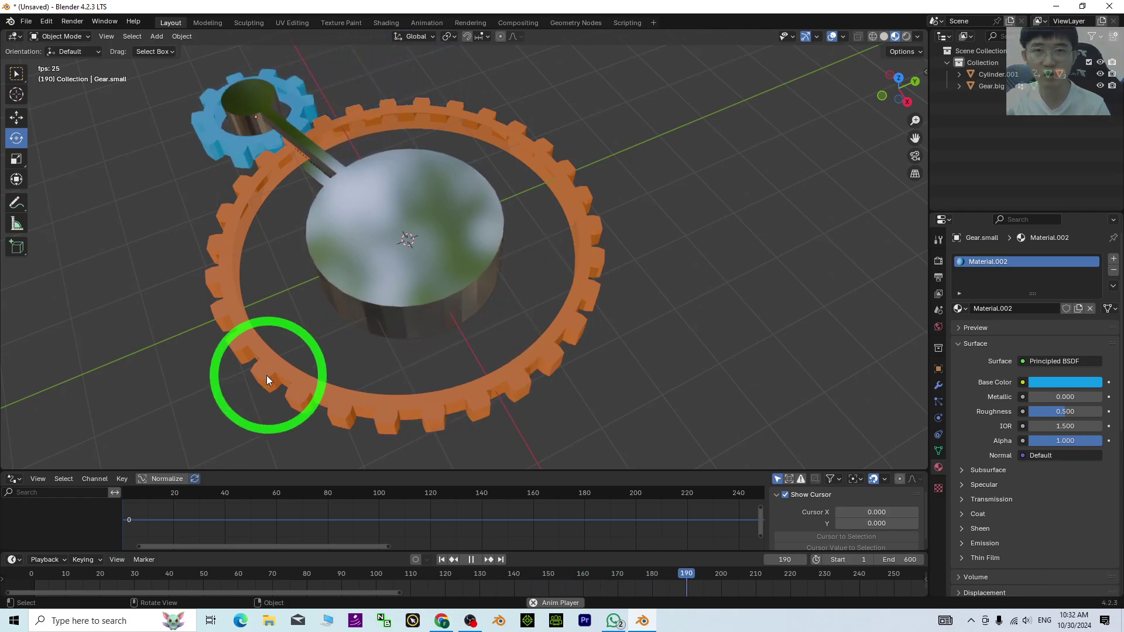
{"action": "middle_click_drag", "start_coordinate": [265, 375], "coordinate": [351, 295]}
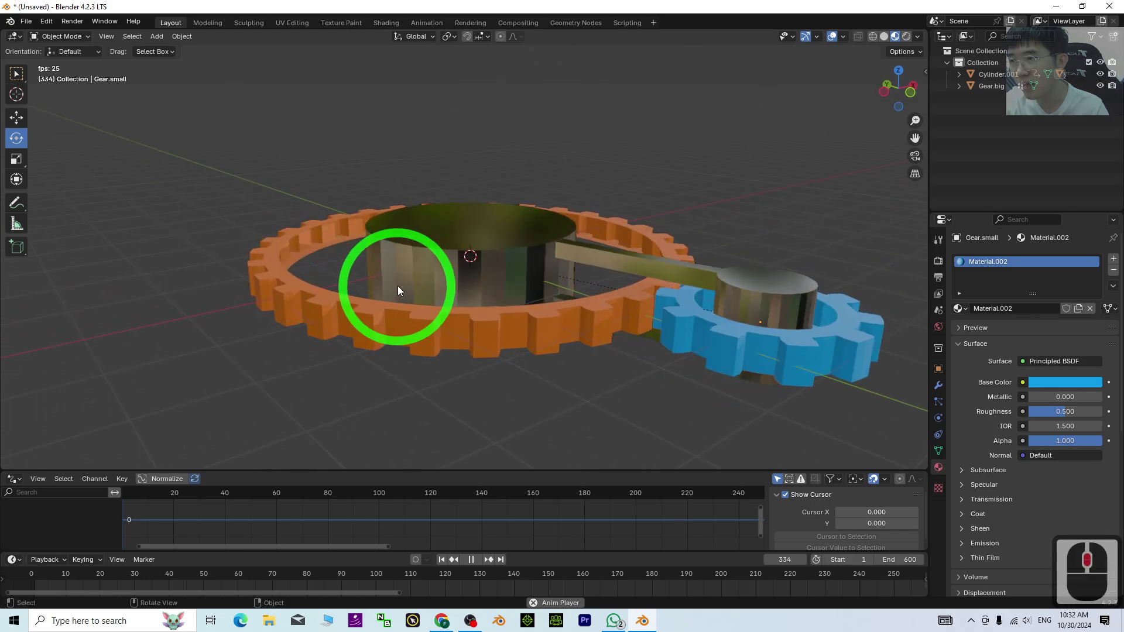
{"action": "middle_click_drag", "start_coordinate": [438, 271], "coordinate": [445, 316]}
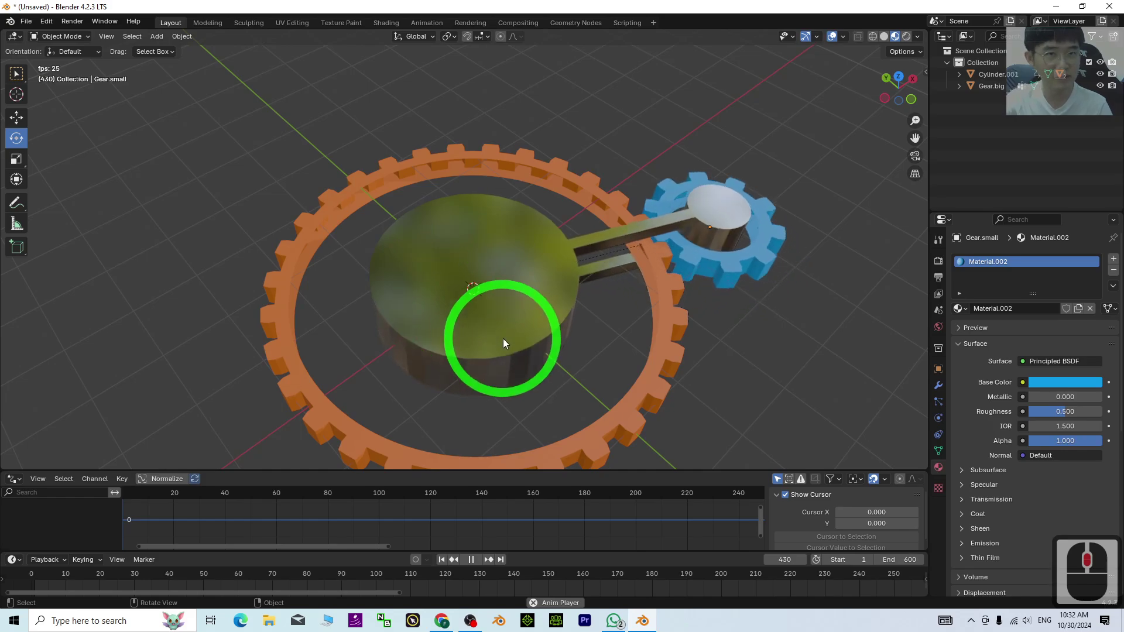
{"action": "middle_click_drag", "start_coordinate": [503, 338], "coordinate": [495, 301]}
{"action": "left_click", "coordinate": [482, 252]}
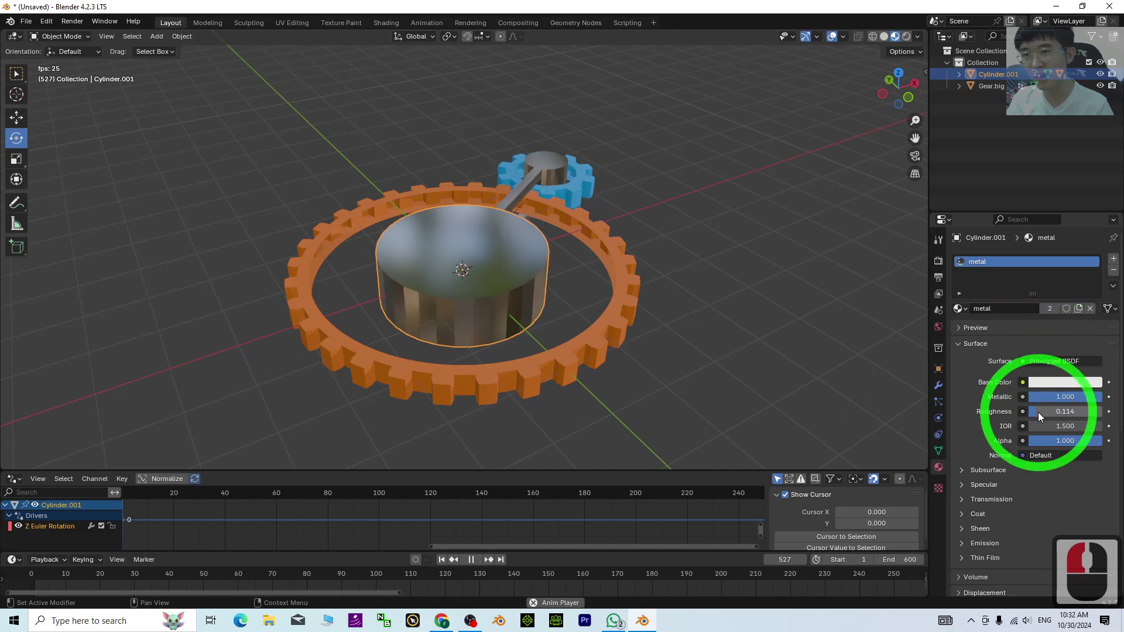
{"action": "left_click_drag", "start_coordinate": [1048, 411], "coordinate": [60, 402]}
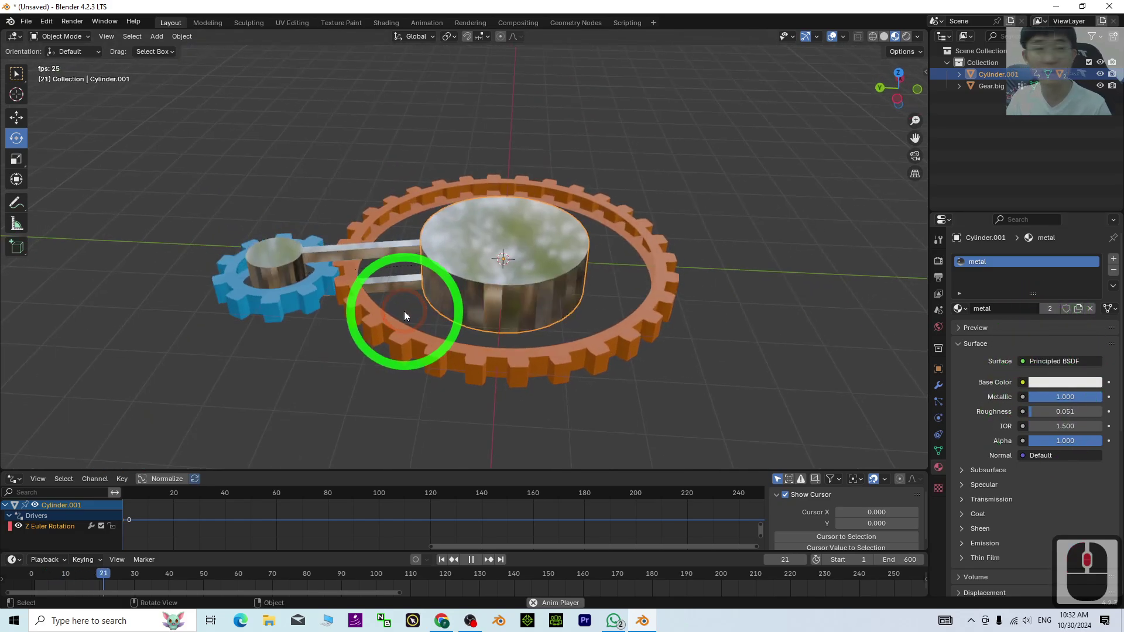